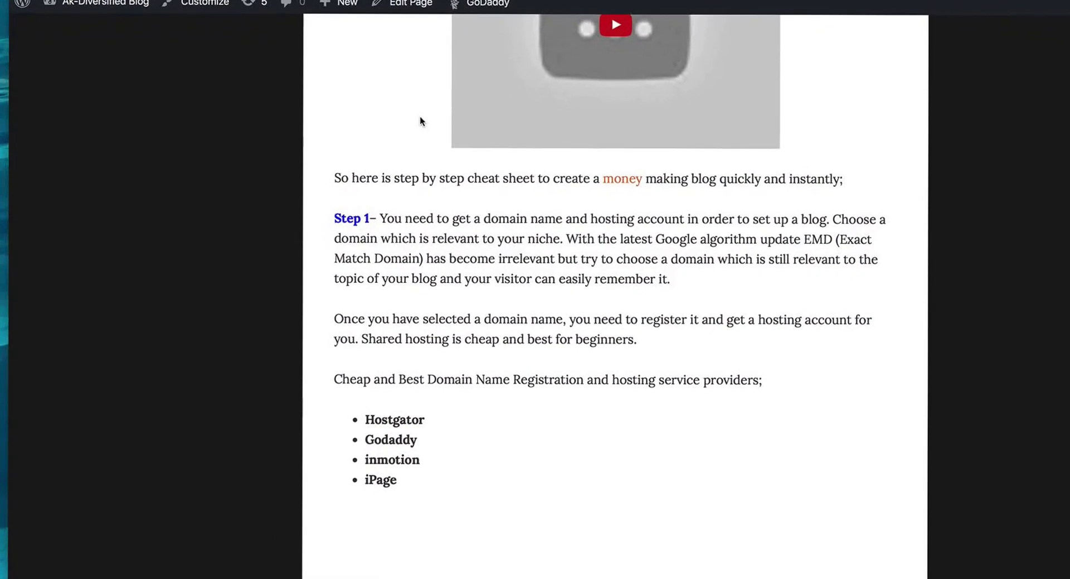
Open the home page of Ak-Diversified Blog and display its full web address
scroll(427, 107, "up", 10)
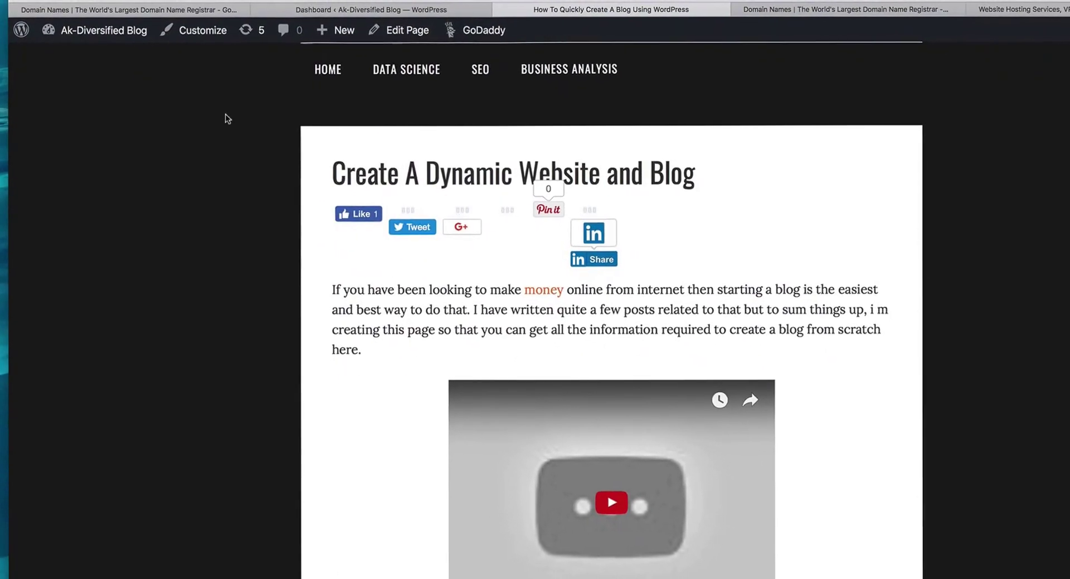
left_click(314, 74)
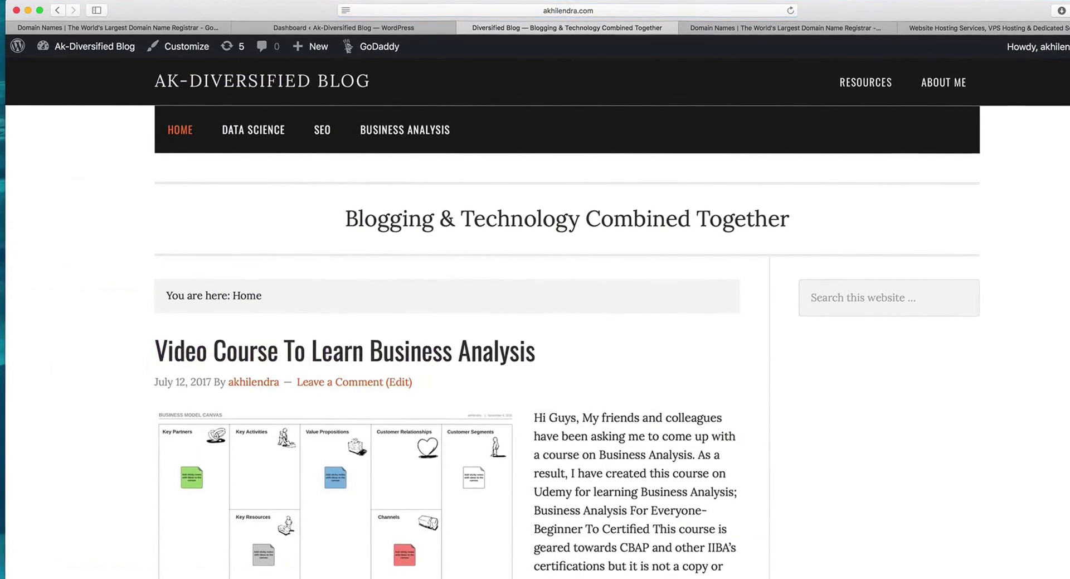
left_click(628, 9)
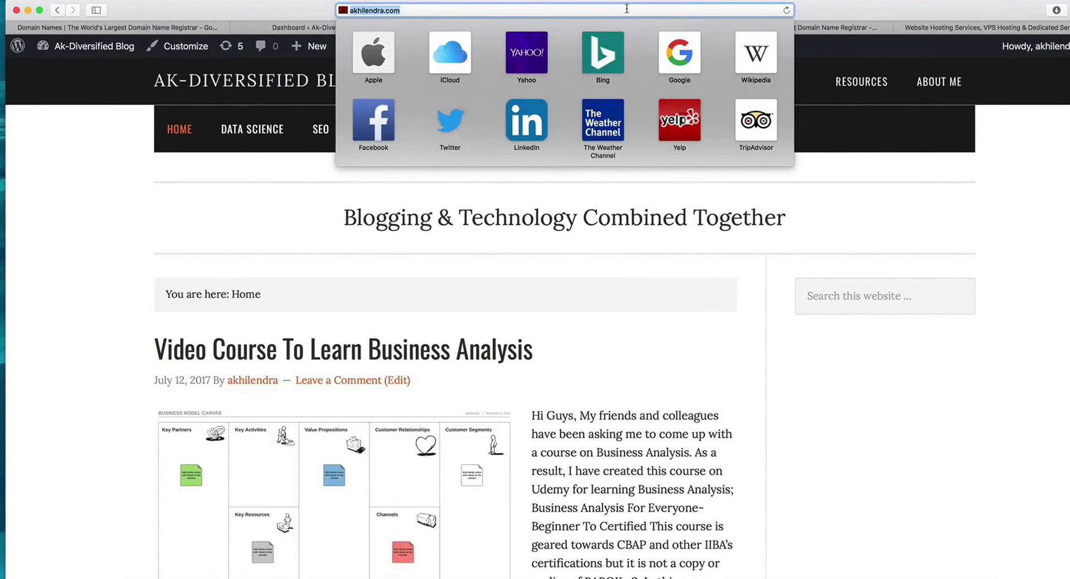
left_click(220, 357)
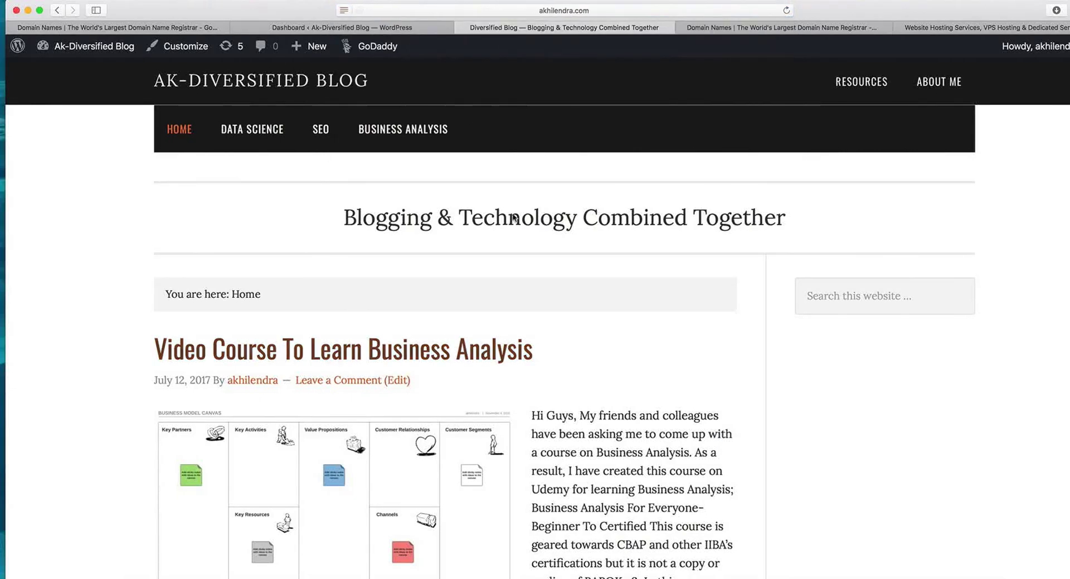
Open the blog's Resources page and review its hosting providers, recommended themes and plugin list
left_click(862, 84)
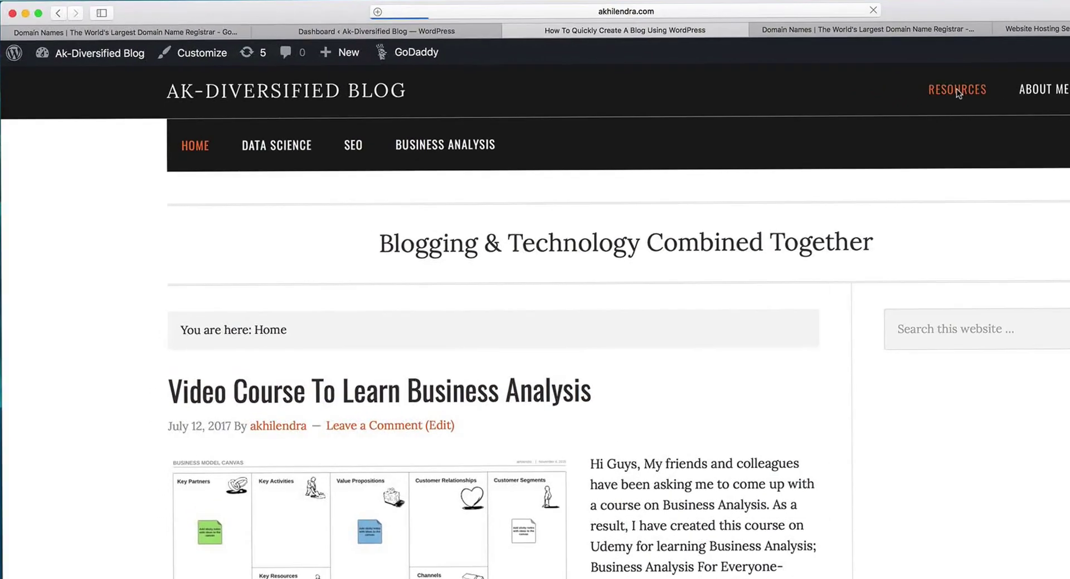
scroll(415, 335, "down", 7)
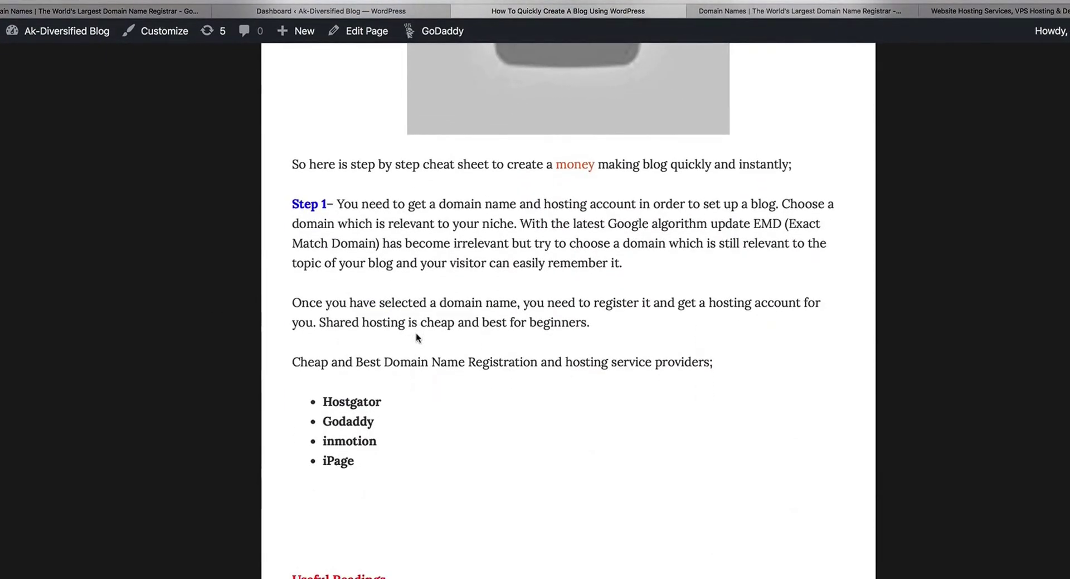
scroll(415, 333, "down", 8)
scroll(415, 332, "down", 12)
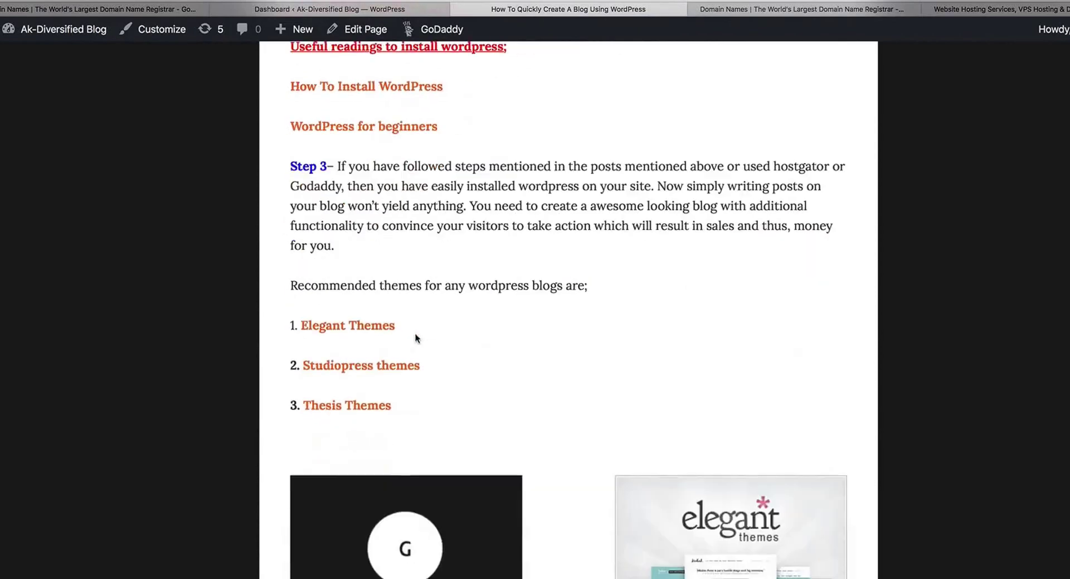
scroll(417, 337, "down", 10)
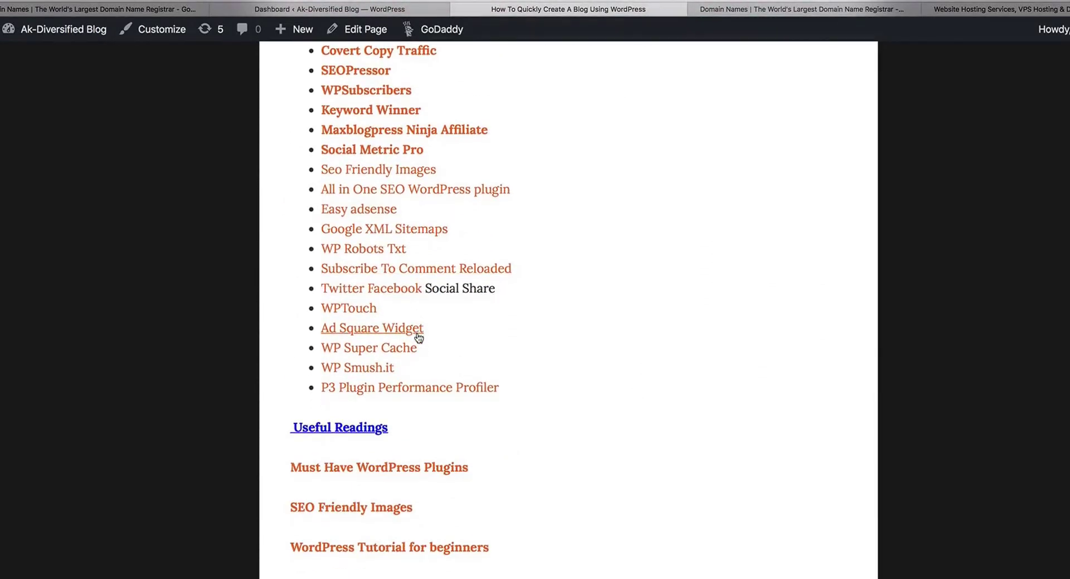
scroll(418, 335, "up", 20)
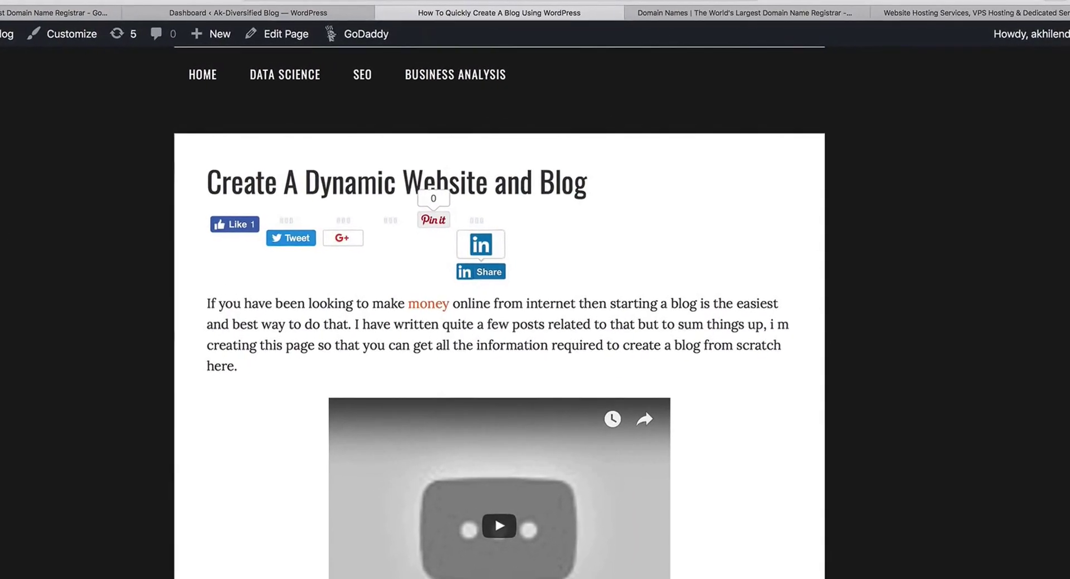
Switch to the GoDaddy site, show its web address and search for the domain name abcrealestate
left_click(56, 12)
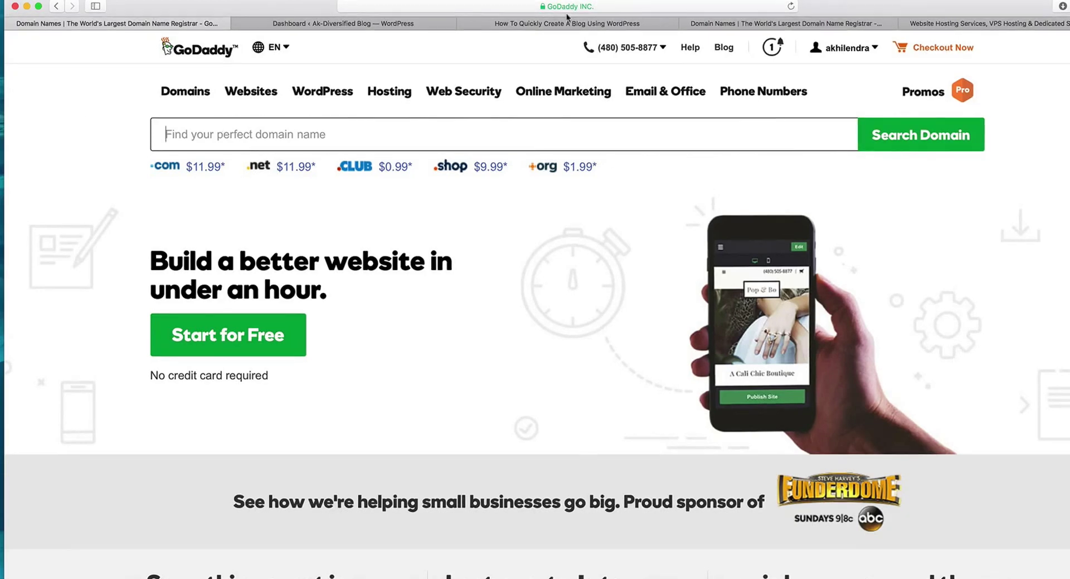
left_click(614, 6)
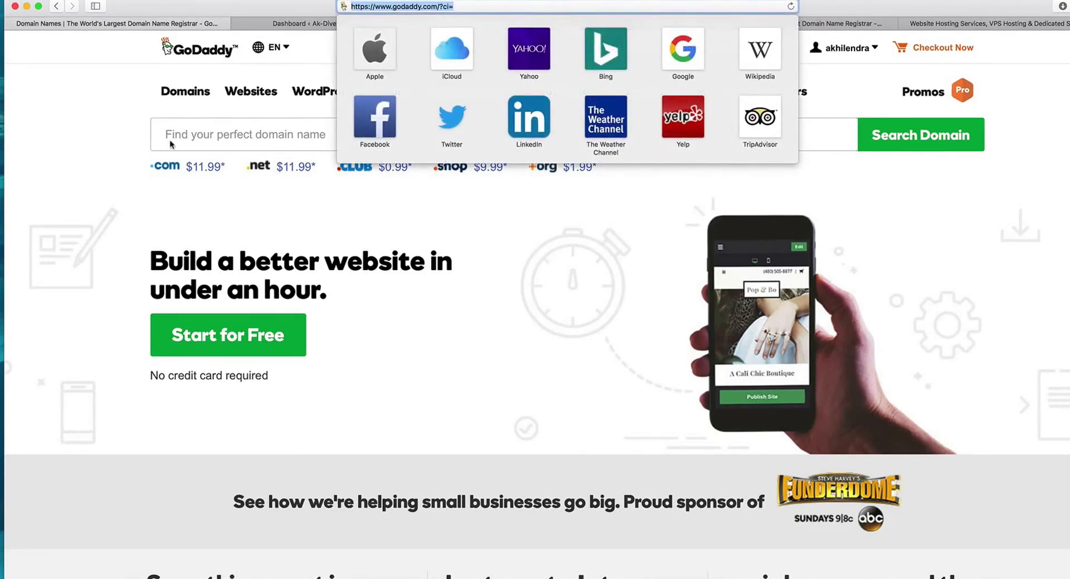
left_click(233, 138)
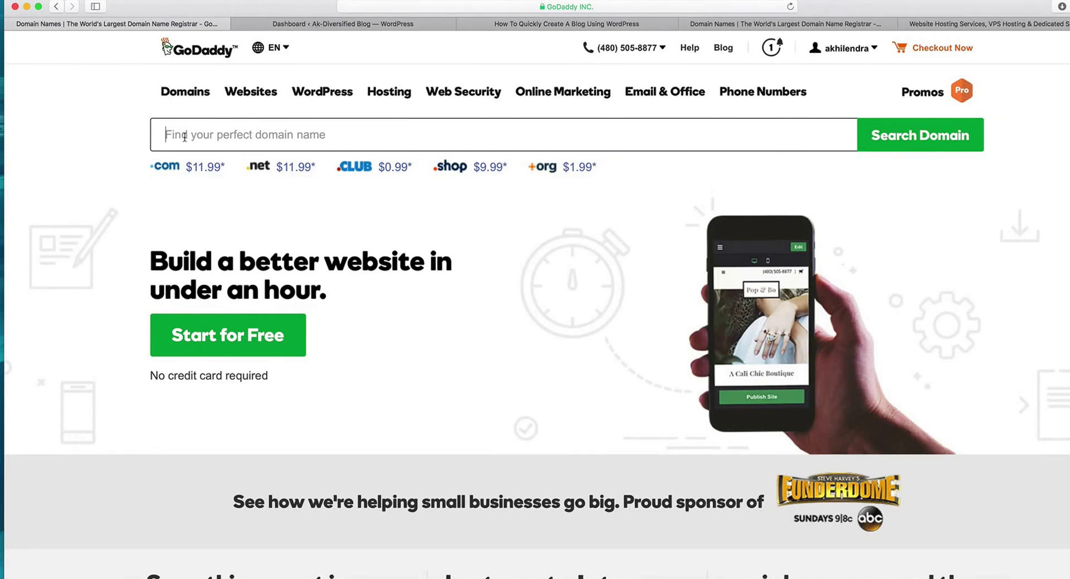
type("abcrea")
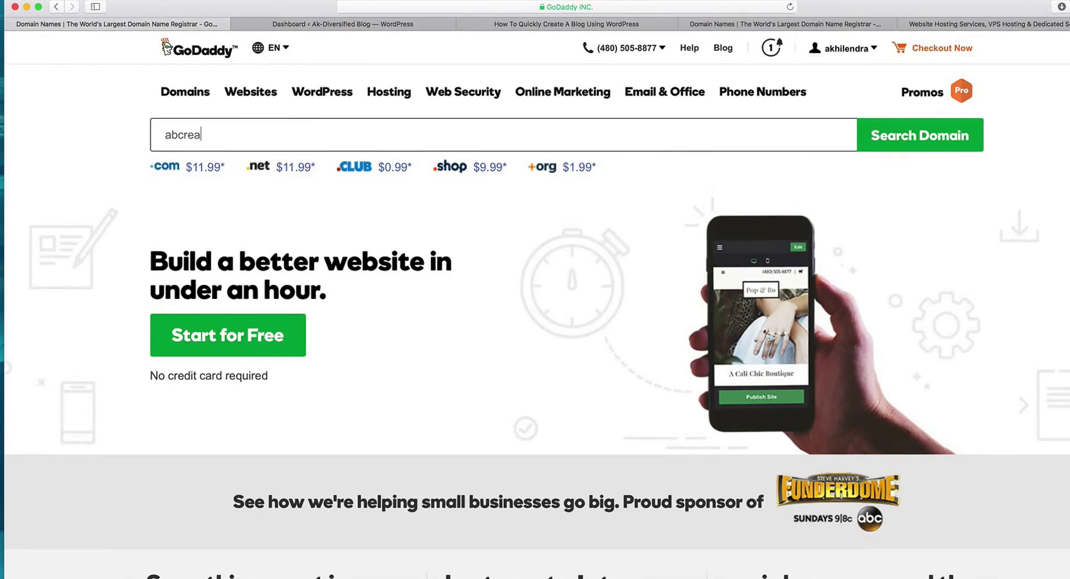
type("lestate")
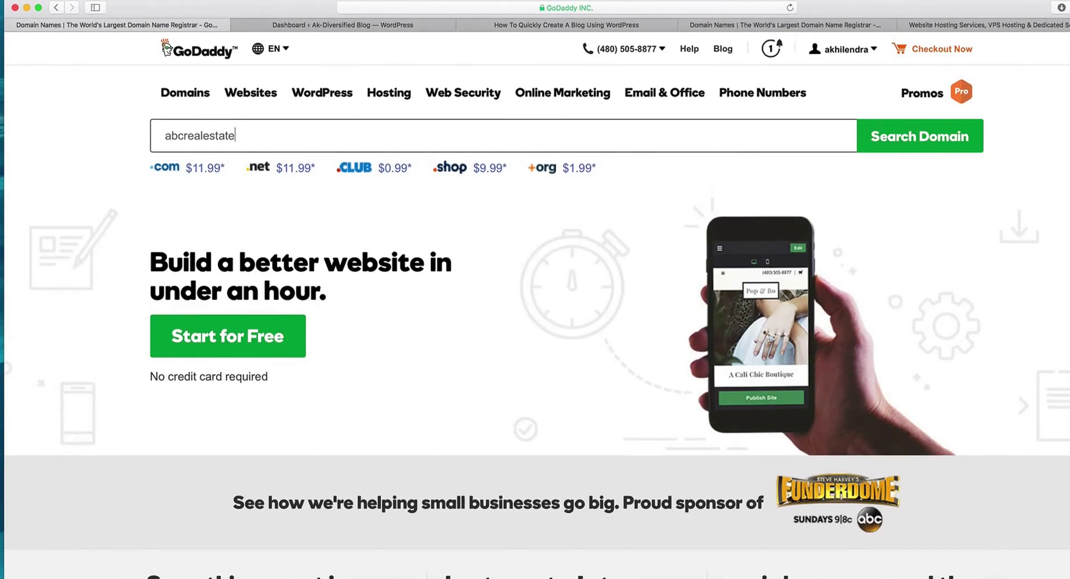
key("Return")
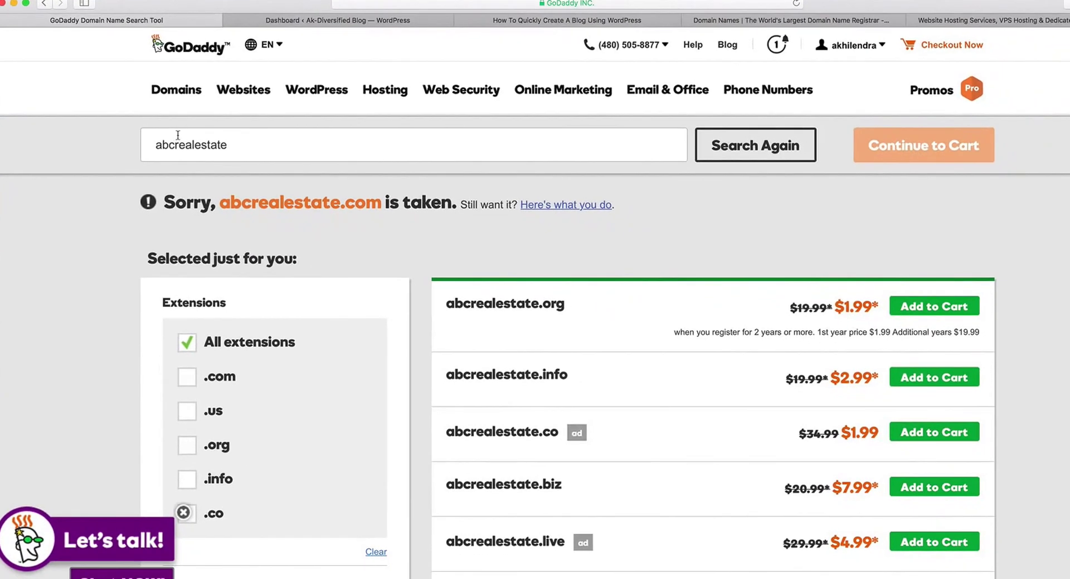
Examine the abcrealestate search results, comparing the offered alternatives such as the .org and .info extensions
scroll(178, 135, "down", 1)
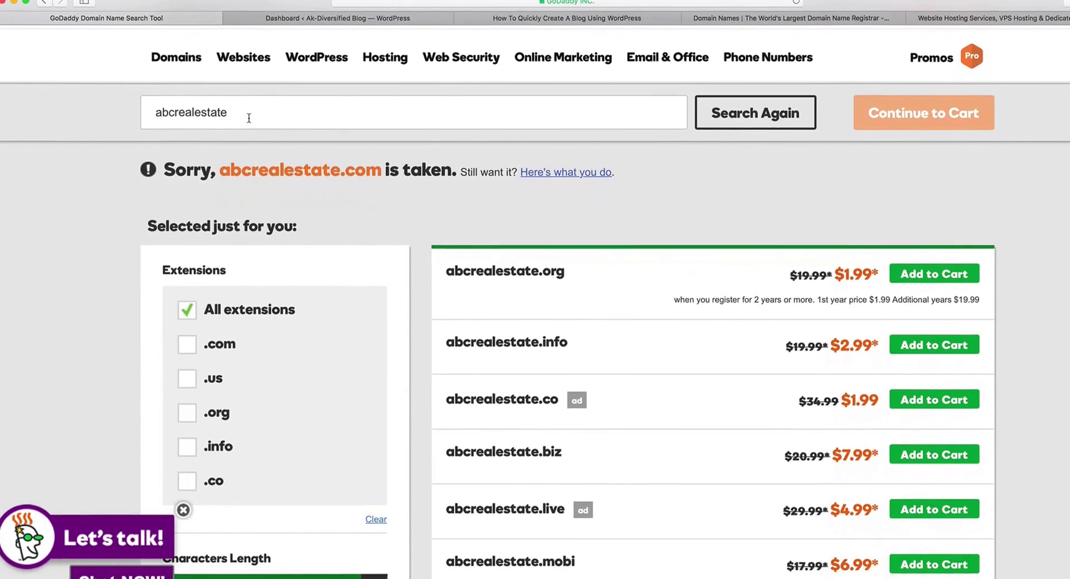
left_click_drag(254, 115, 148, 111)
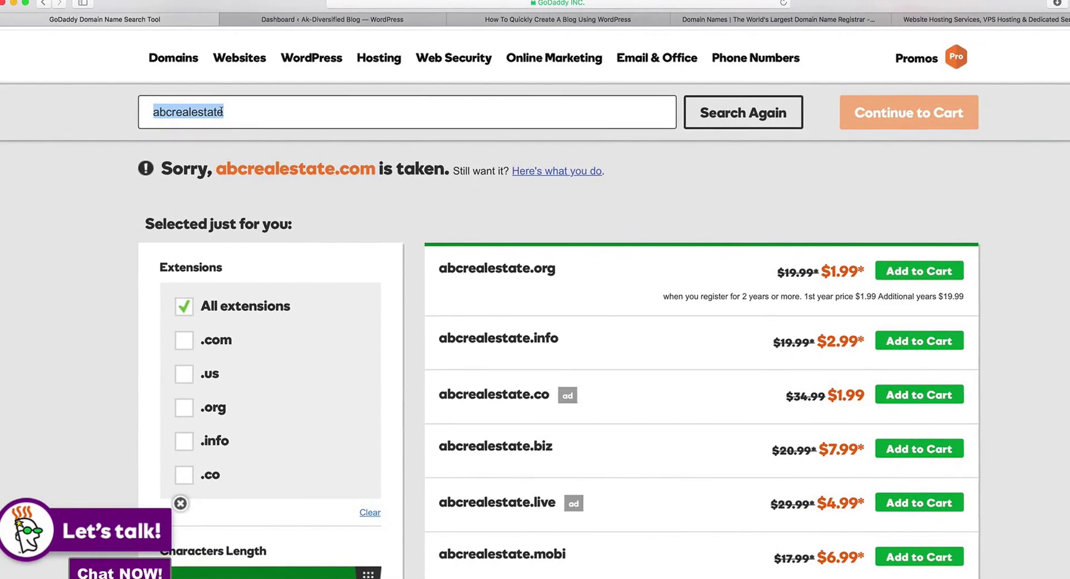
left_click(285, 175)
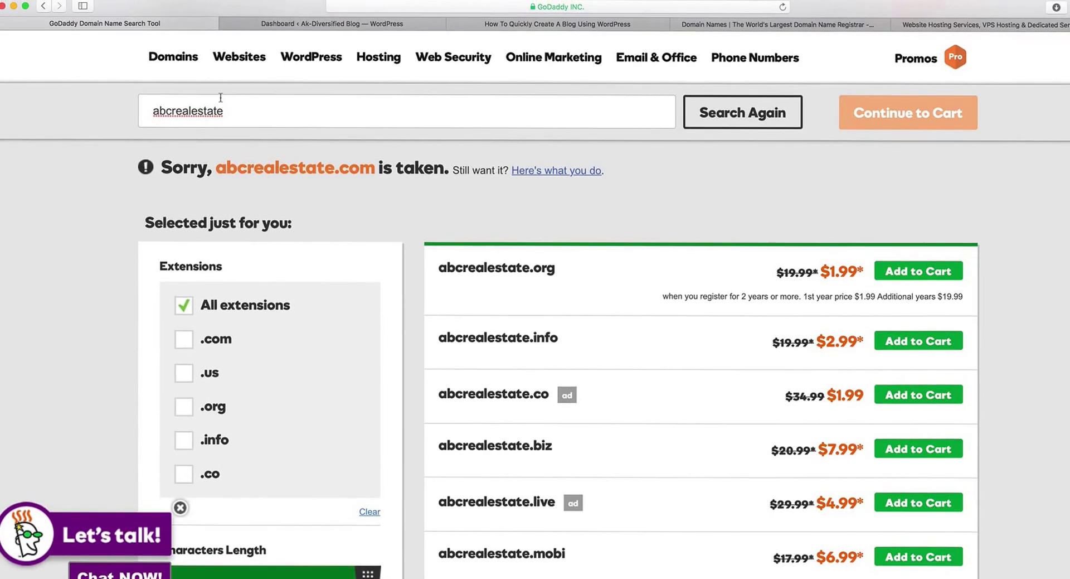
left_click(268, 109)
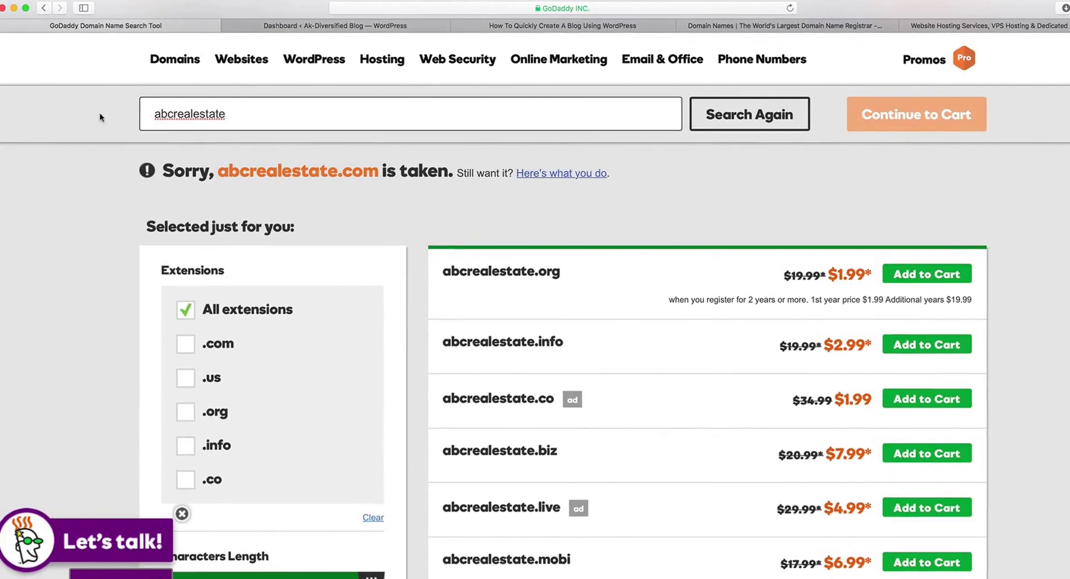
left_click_drag(569, 274, 536, 274)
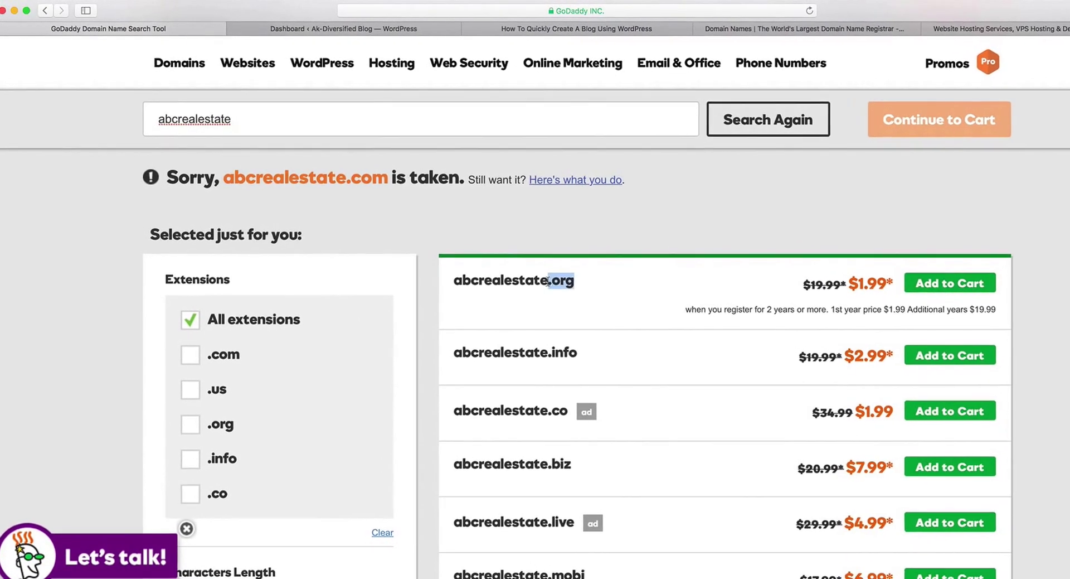
left_click_drag(589, 354, 569, 356)
scroll(586, 304, "down", 3)
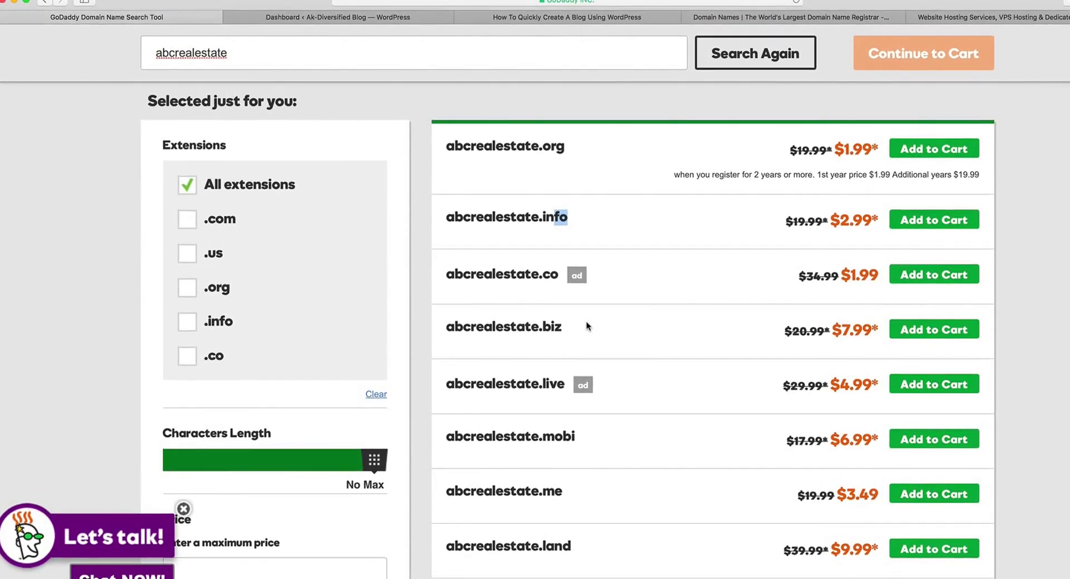
scroll(590, 328, "down", 3)
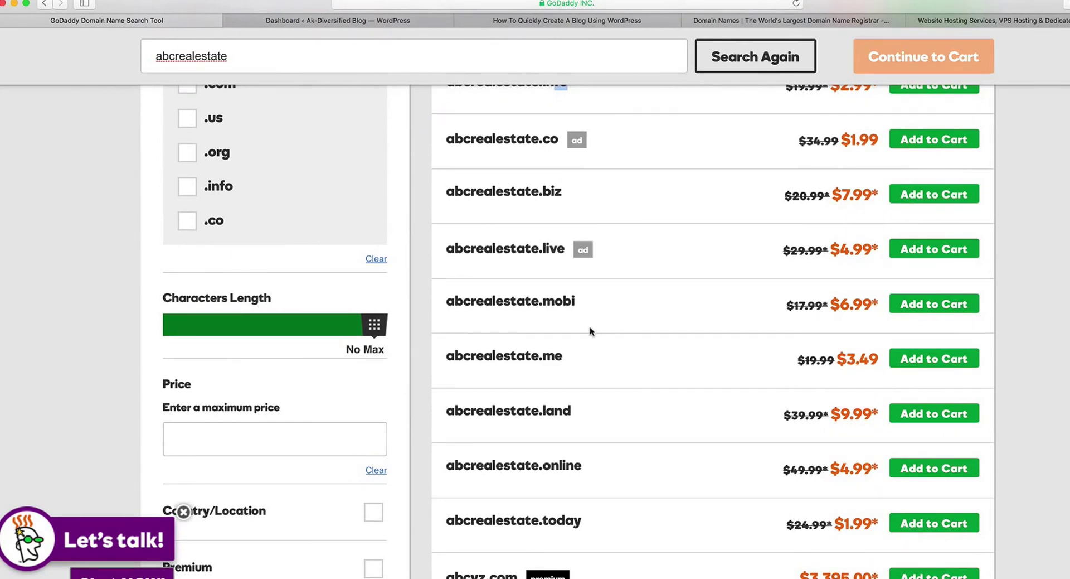
scroll(589, 332, "up", 2)
scroll(575, 158, "up", 1)
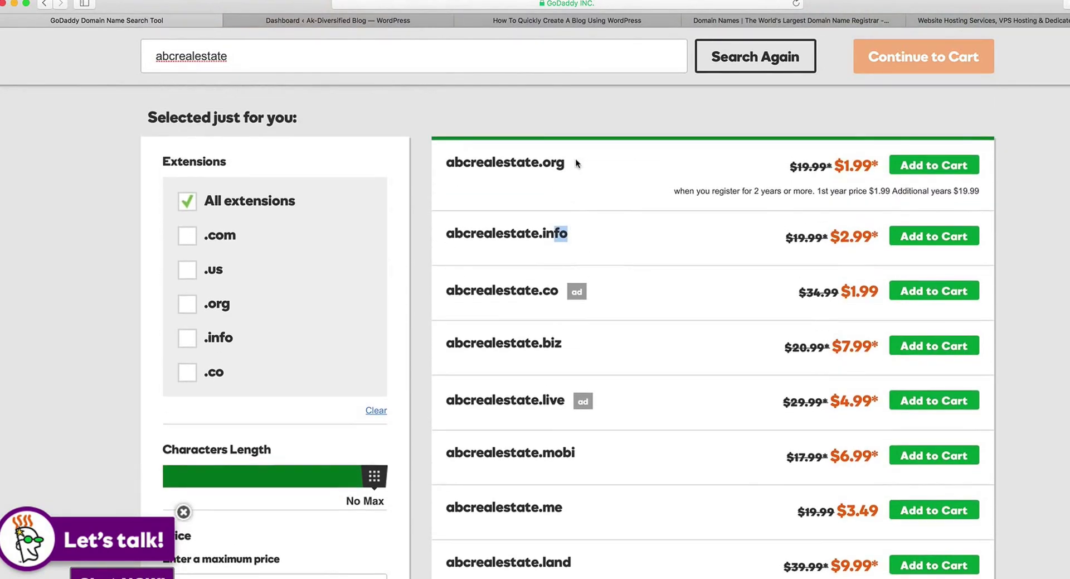
Highlight abcrealestate.org and its .org ending, and compare it with .biz and the remaining suggested domains
left_click_drag(570, 165, 446, 164)
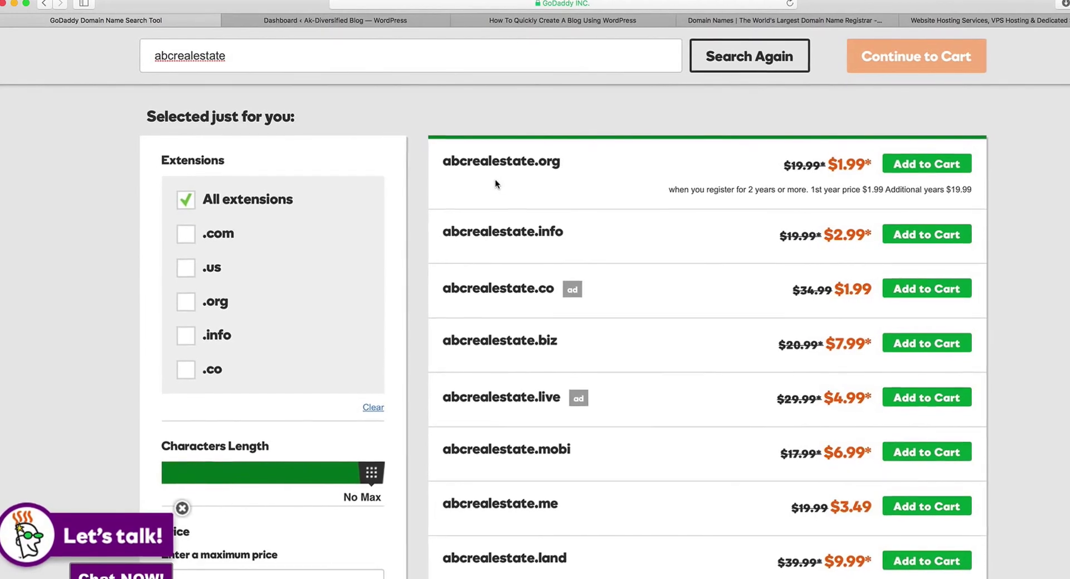
left_click_drag(567, 161, 441, 162)
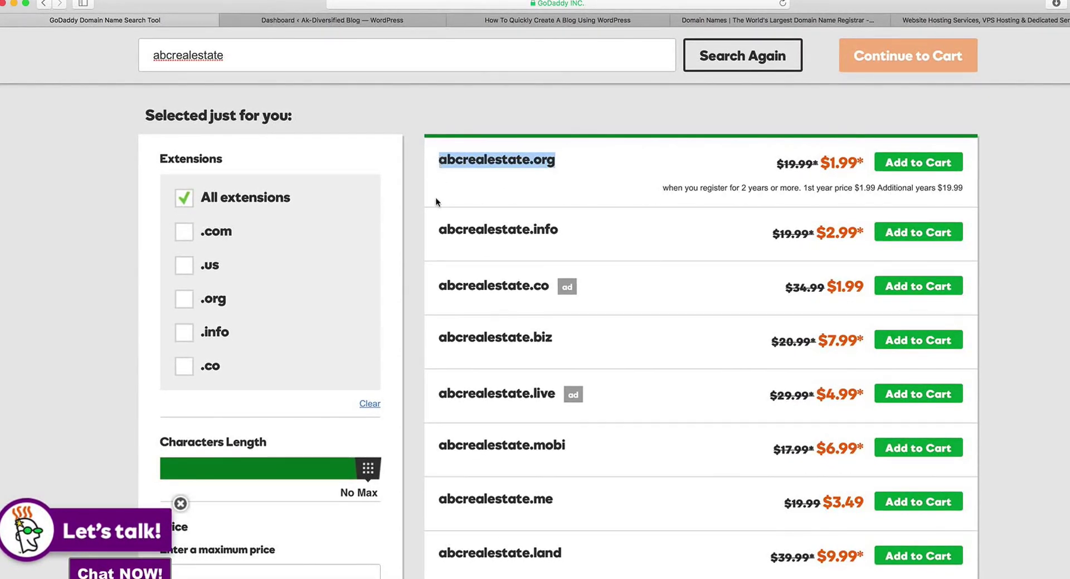
left_click_drag(557, 160, 532, 161)
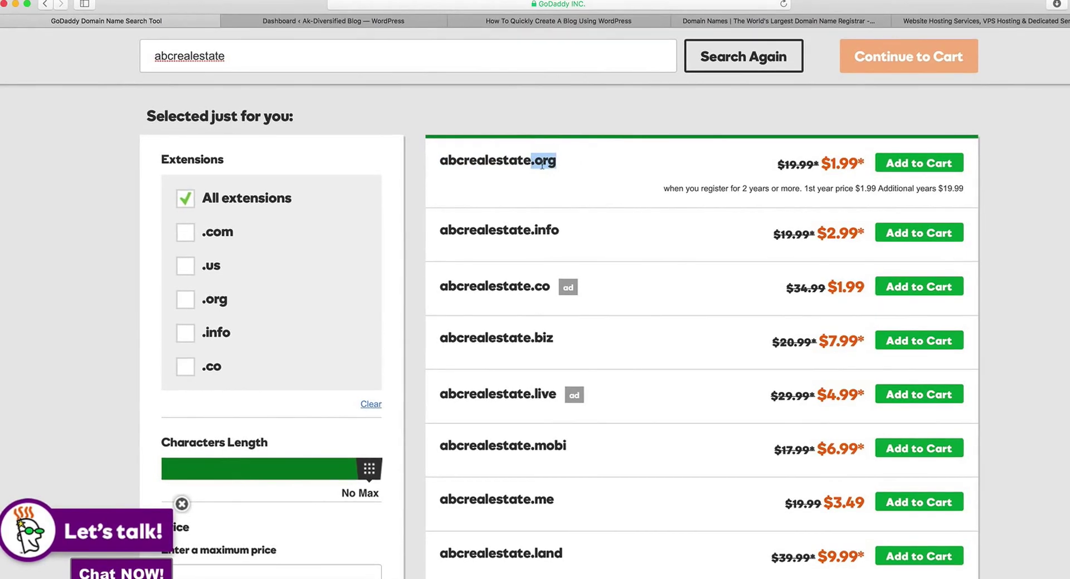
left_click_drag(561, 350, 530, 343)
scroll(530, 342, "down", 1)
scroll(546, 344, "down", 2)
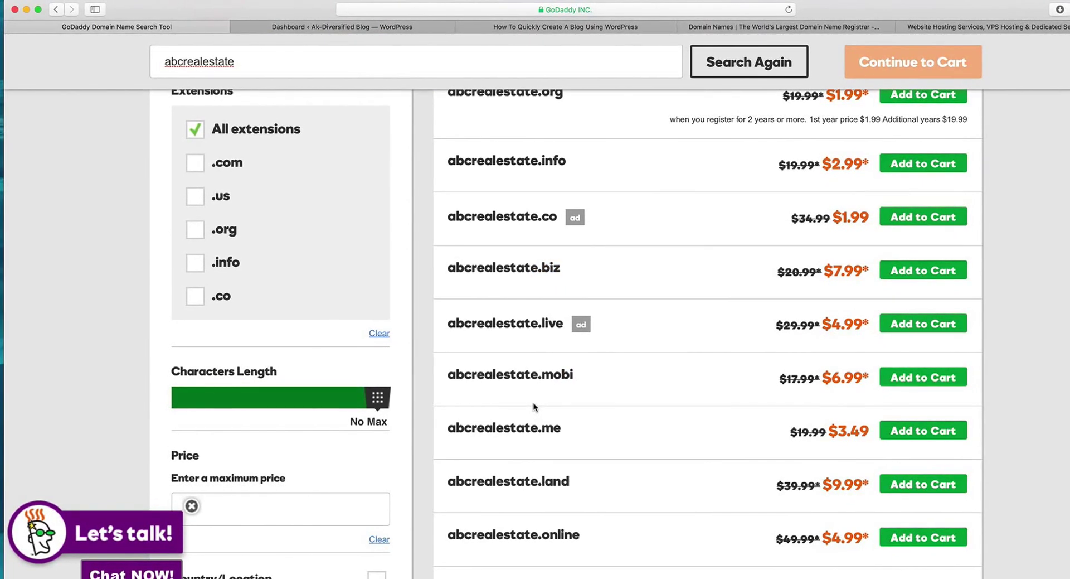
Look through the Extensions filter list down to .solutions, leaving every extension unselected
scroll(124, 181, "up", 4)
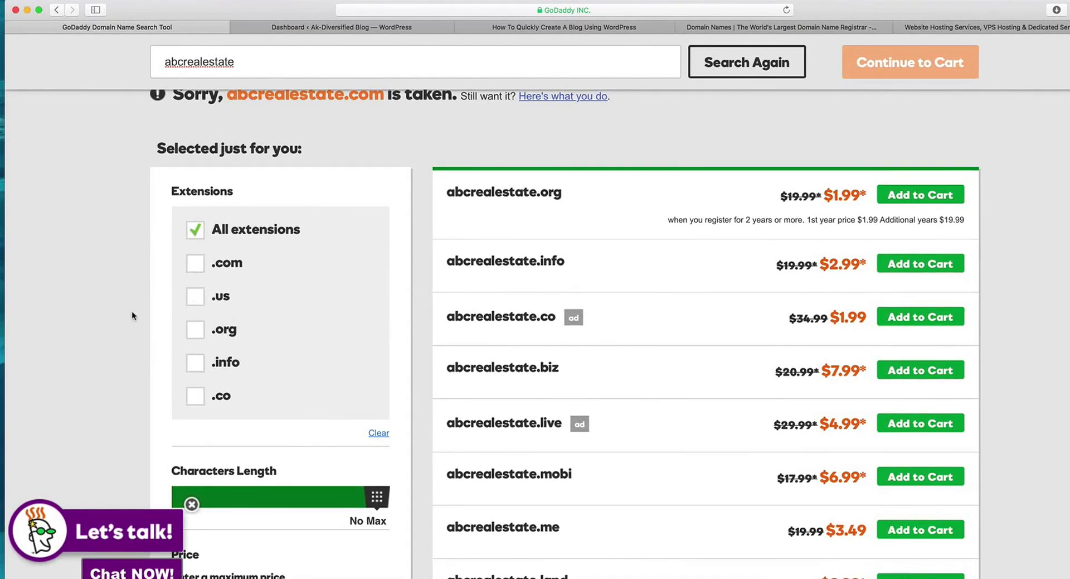
scroll(189, 329, "down", 5)
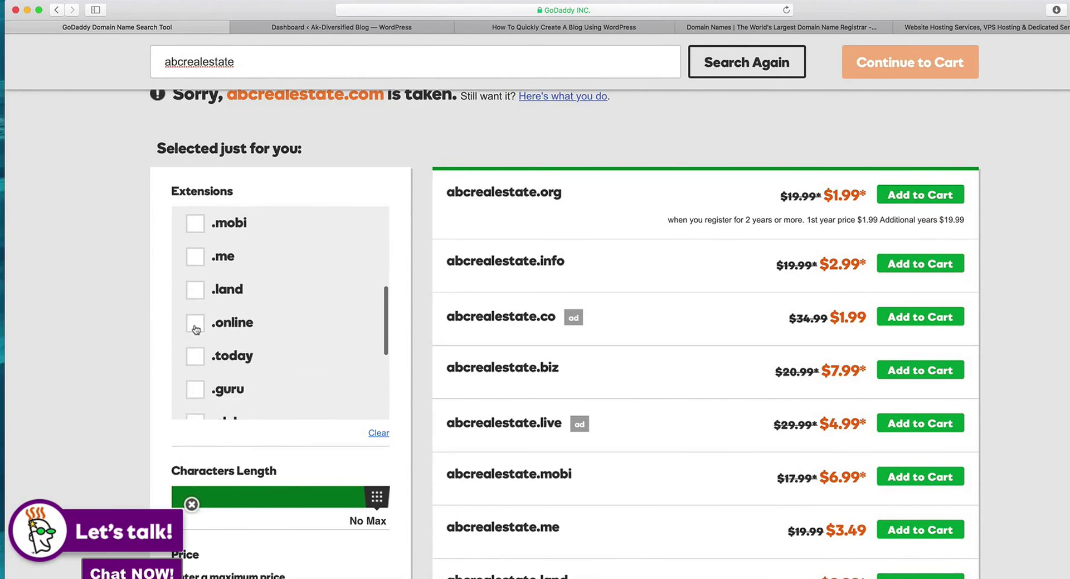
scroll(223, 323, "down", 2)
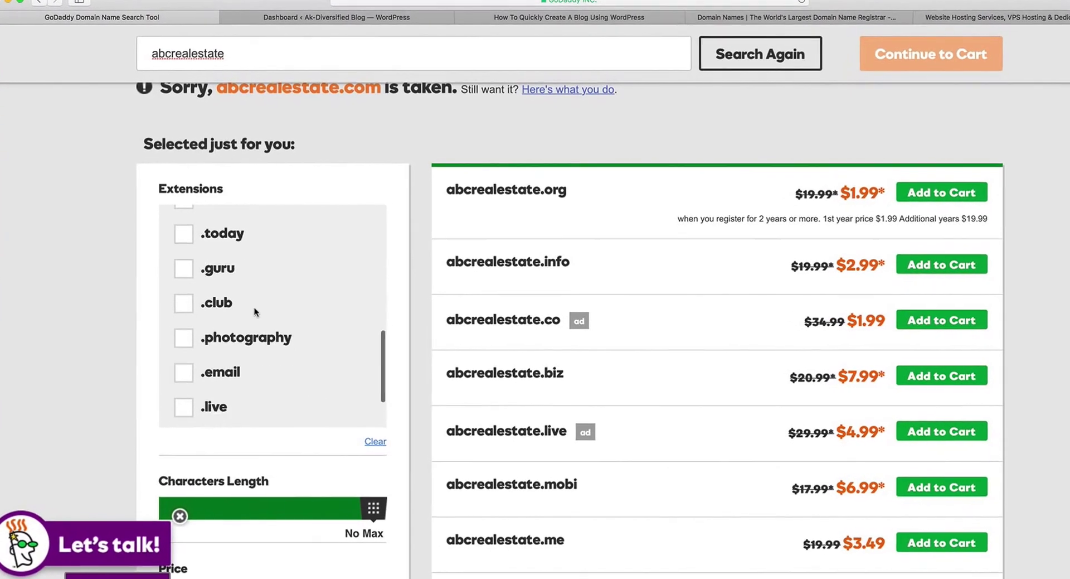
scroll(256, 311, "down", 2)
scroll(342, 303, "down", 5)
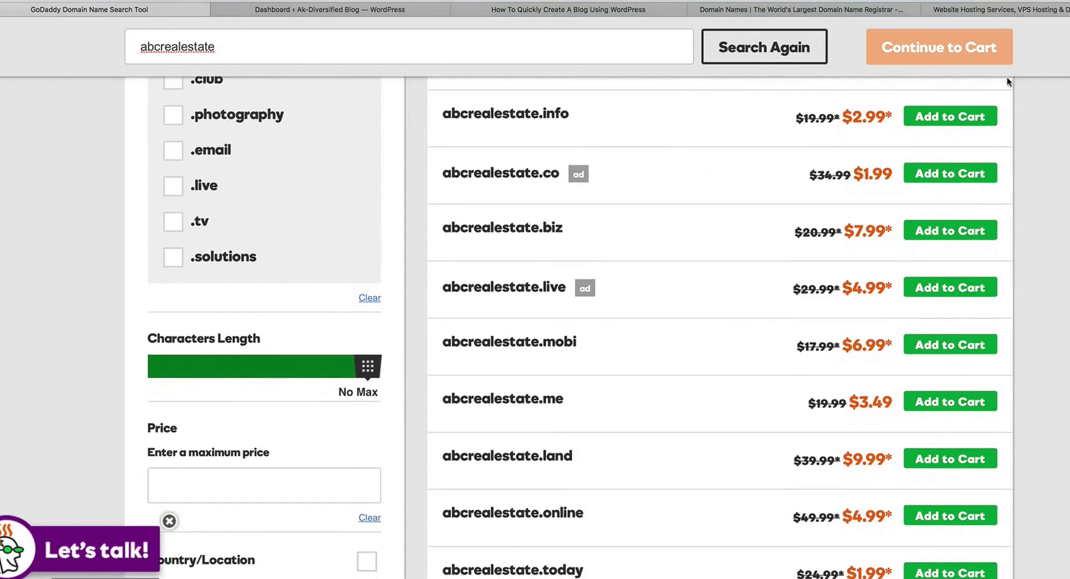
scroll(636, 169, "up", 10)
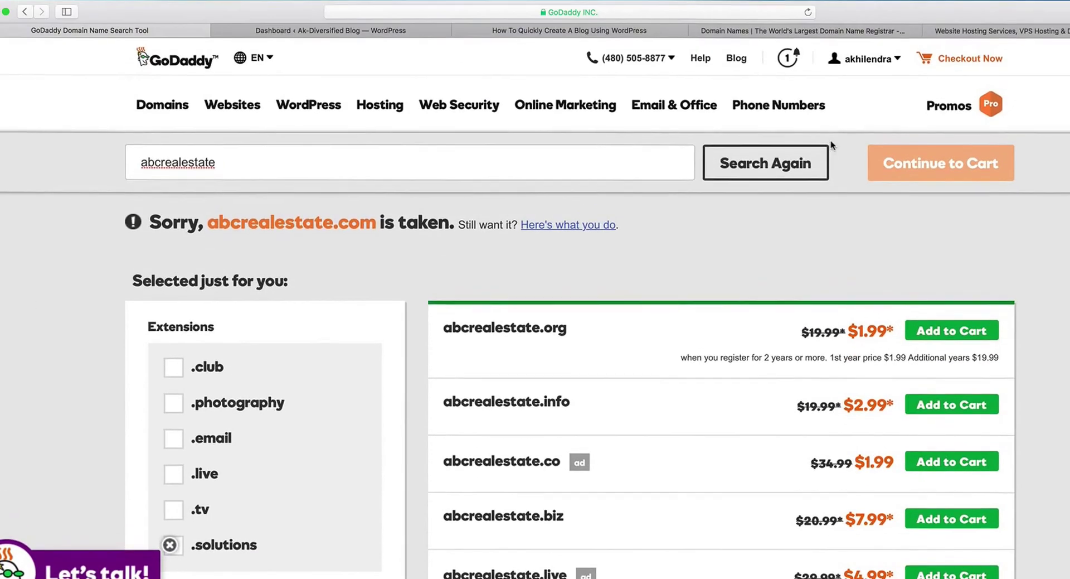
Switch to the HostGator site, review its hosting types and open the shared web hosting plans
left_click(1020, 31)
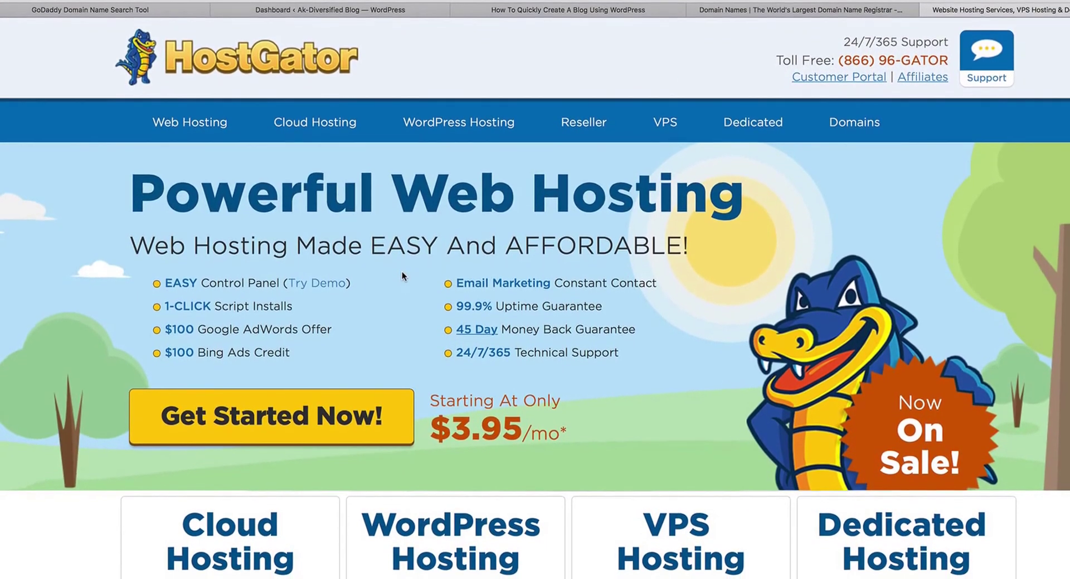
scroll(402, 270, "down", 4)
scroll(403, 273, "down", 3)
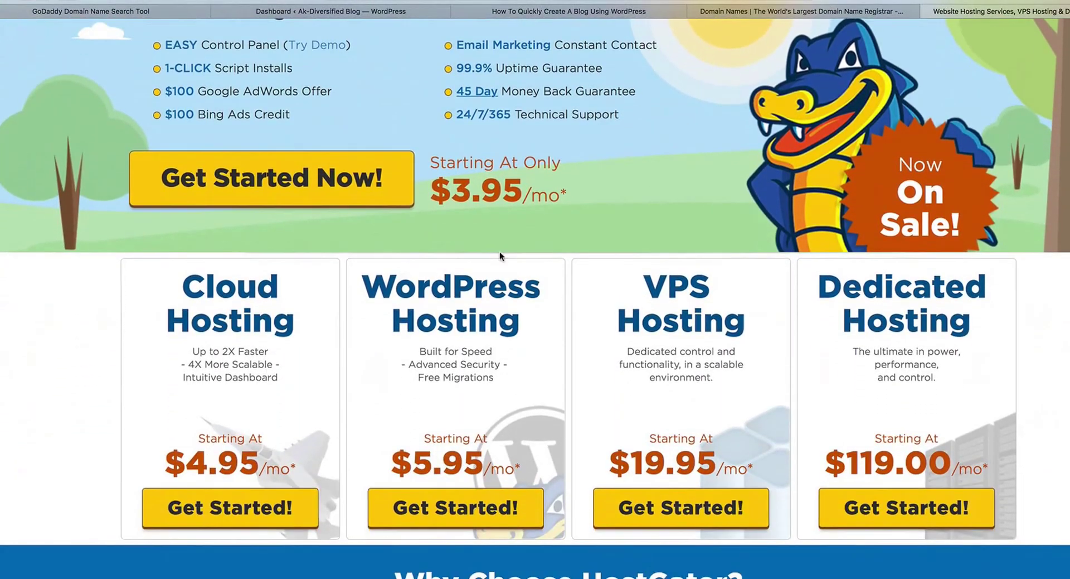
left_click(246, 196)
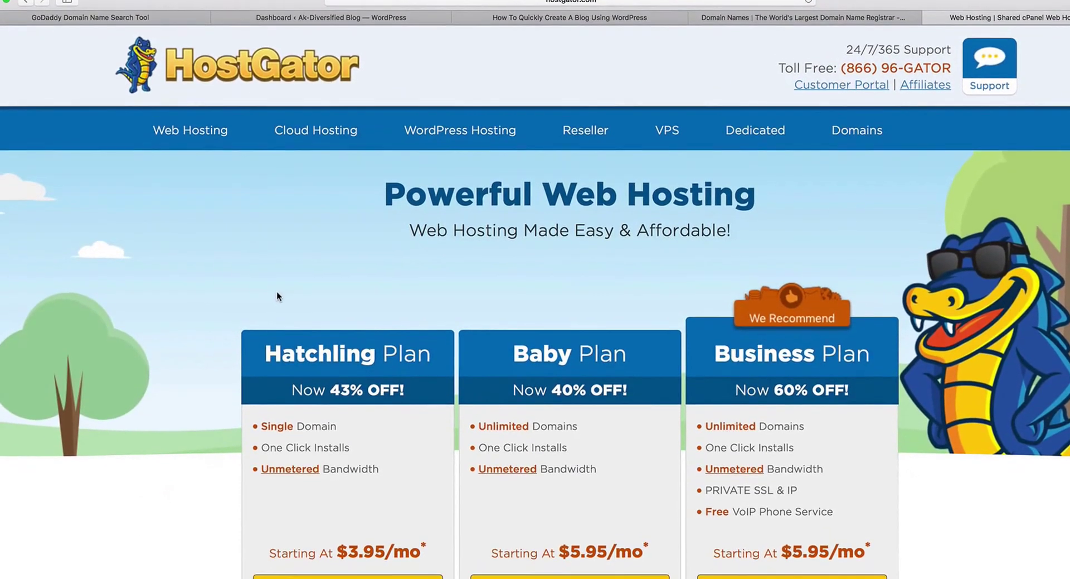
Order the Hatchling plan and check the availability of the new domain abcrealestate with the com extension
scroll(276, 289, "down", 5)
left_click(270, 384)
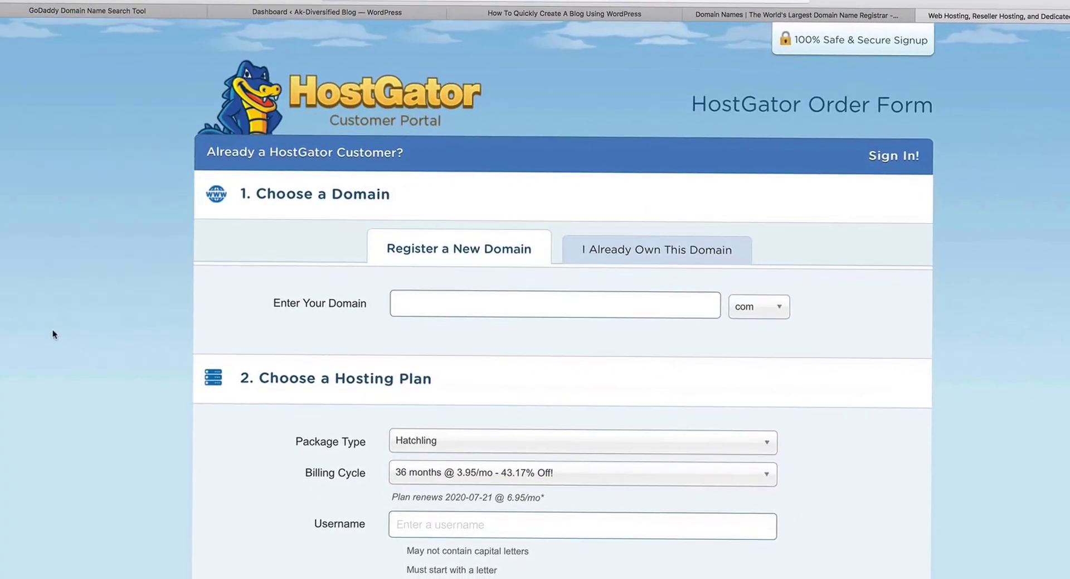
left_click(438, 287)
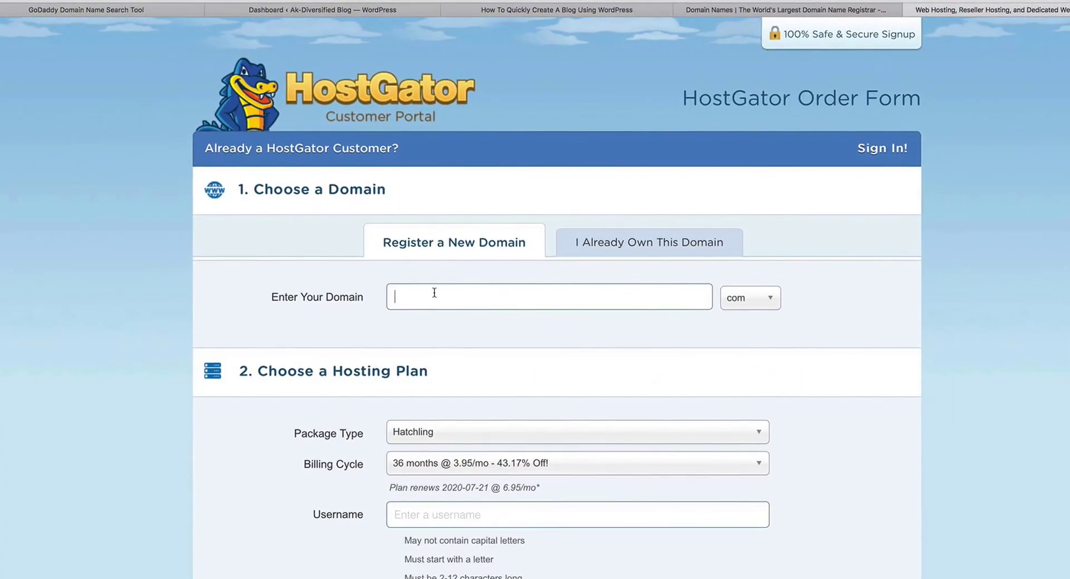
type("abcrealestate")
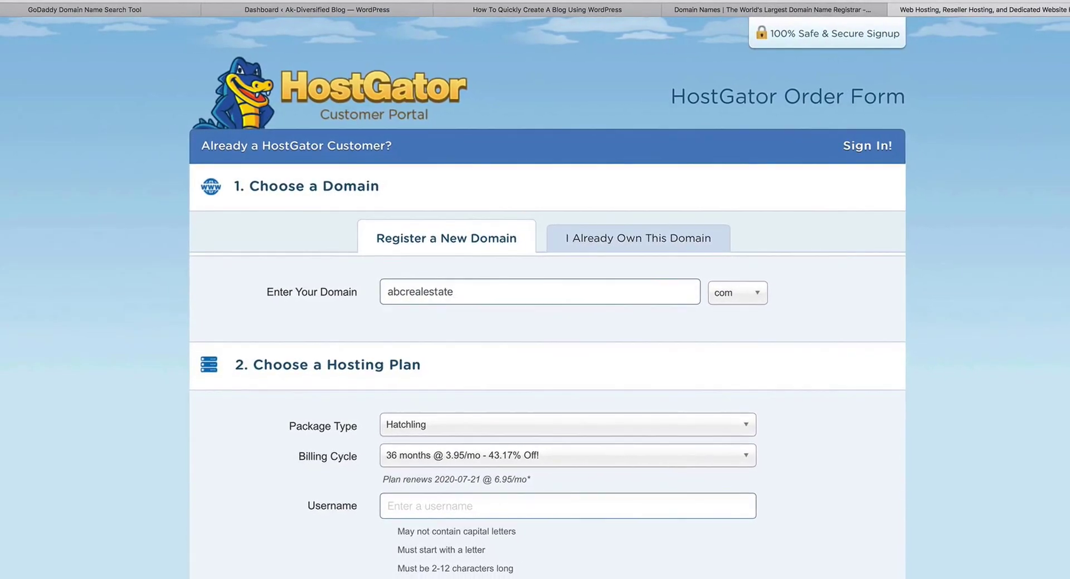
key("Tab")
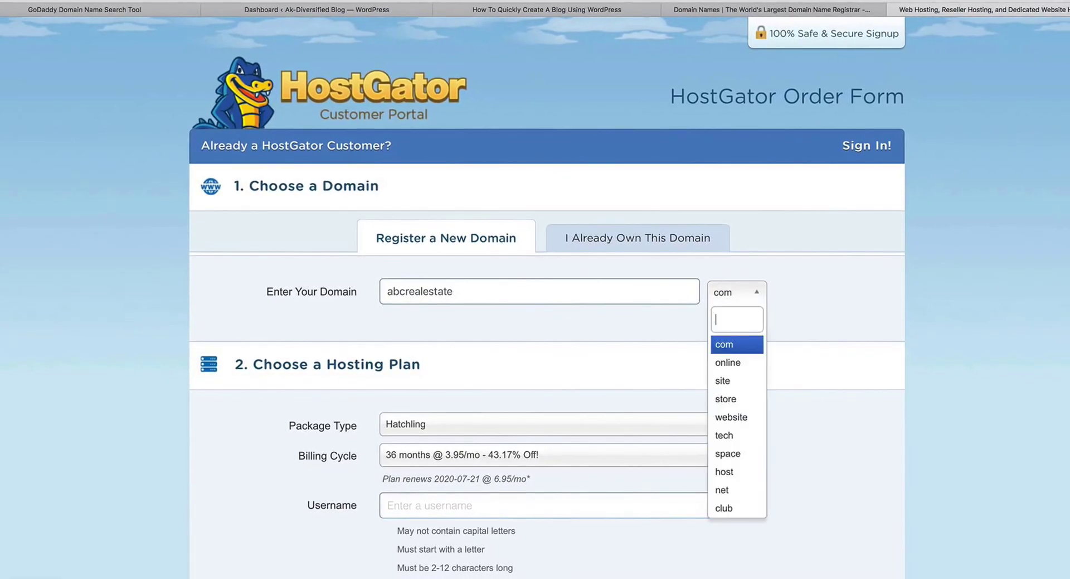
key("Return")
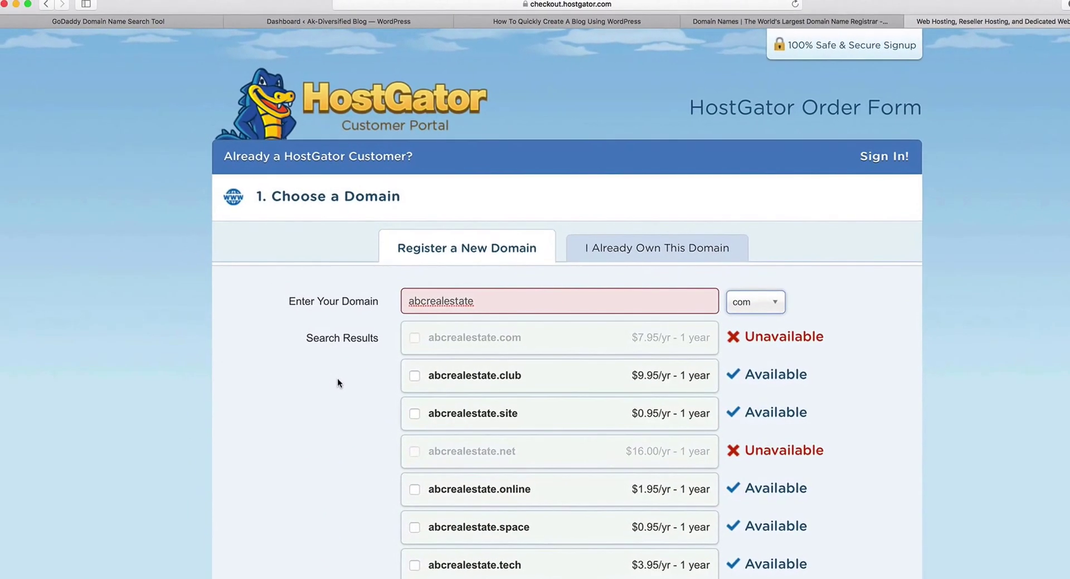
scroll(330, 373, "down", 5)
scroll(337, 379, "down", 5)
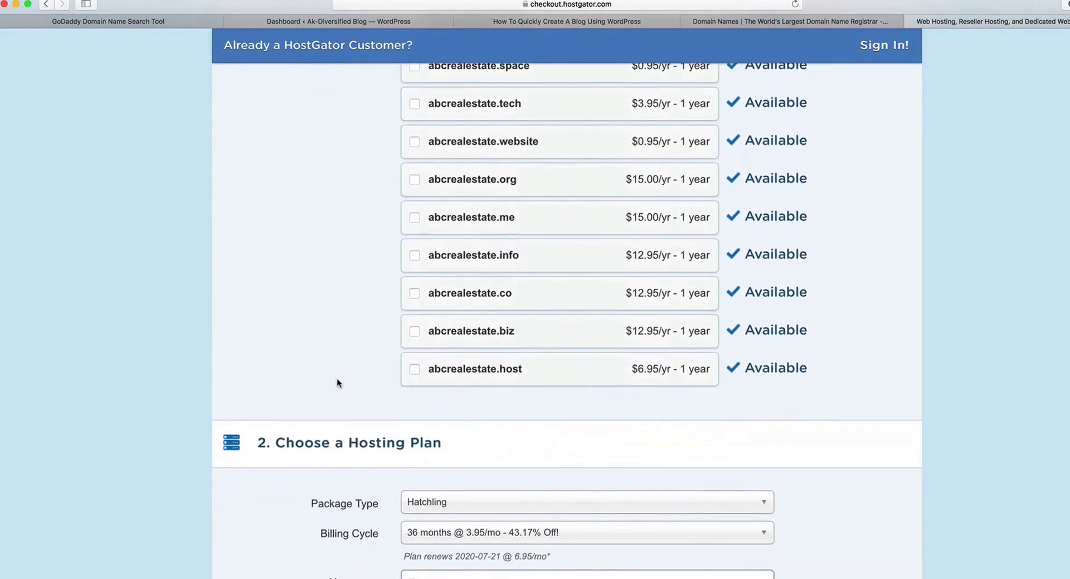
Switch to the GoDaddy search results and highlight the sale price of abcrealestate.org for comparison
scroll(338, 379, "up", 10)
left_click(115, 25)
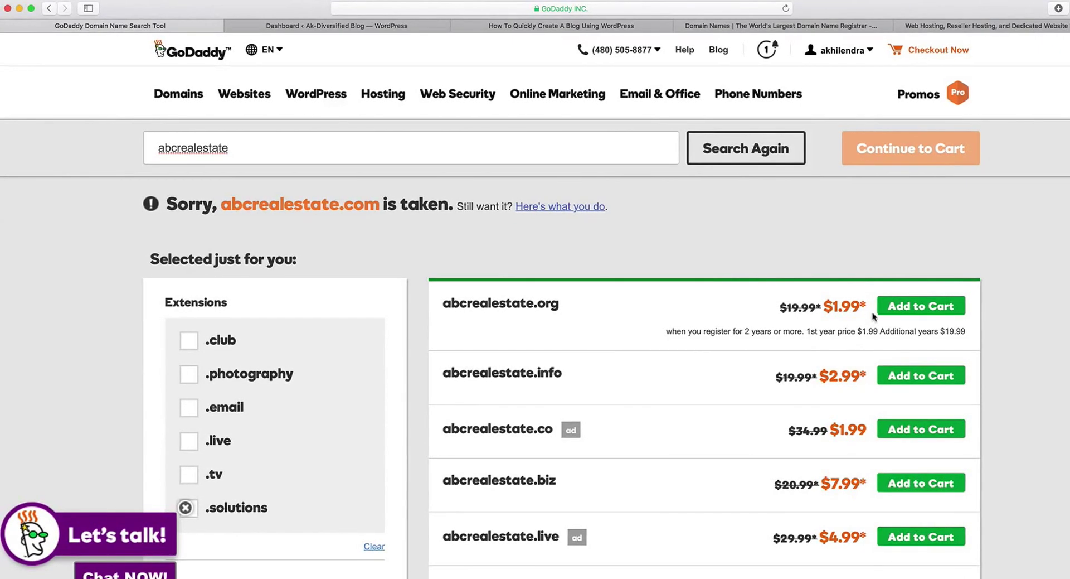
left_click_drag(866, 308, 832, 308)
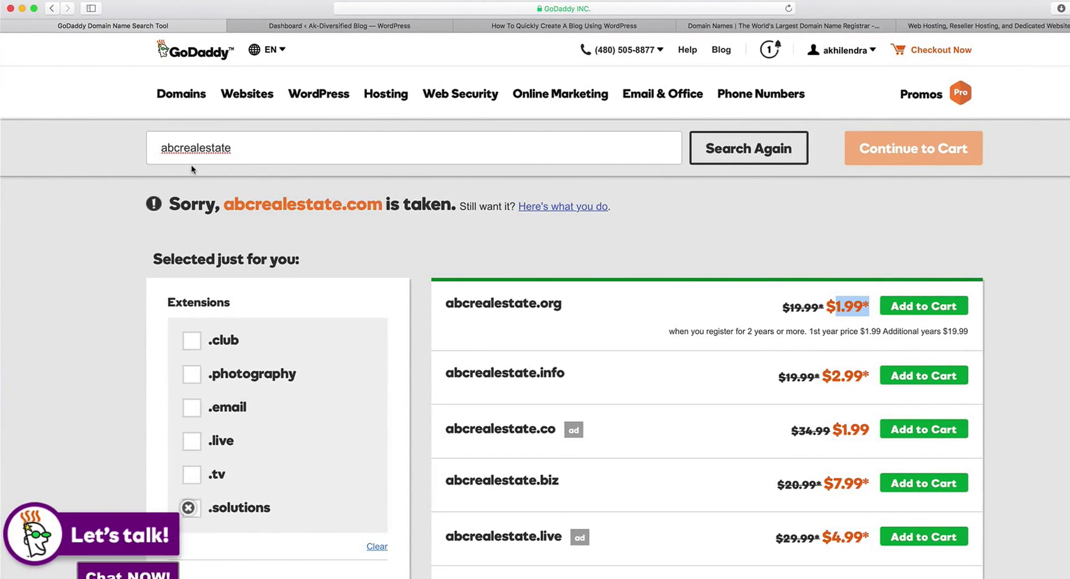
Return to the HostGator order form, dismiss the special offer and select abcrealestate.org as the domain to register
left_click(915, 28)
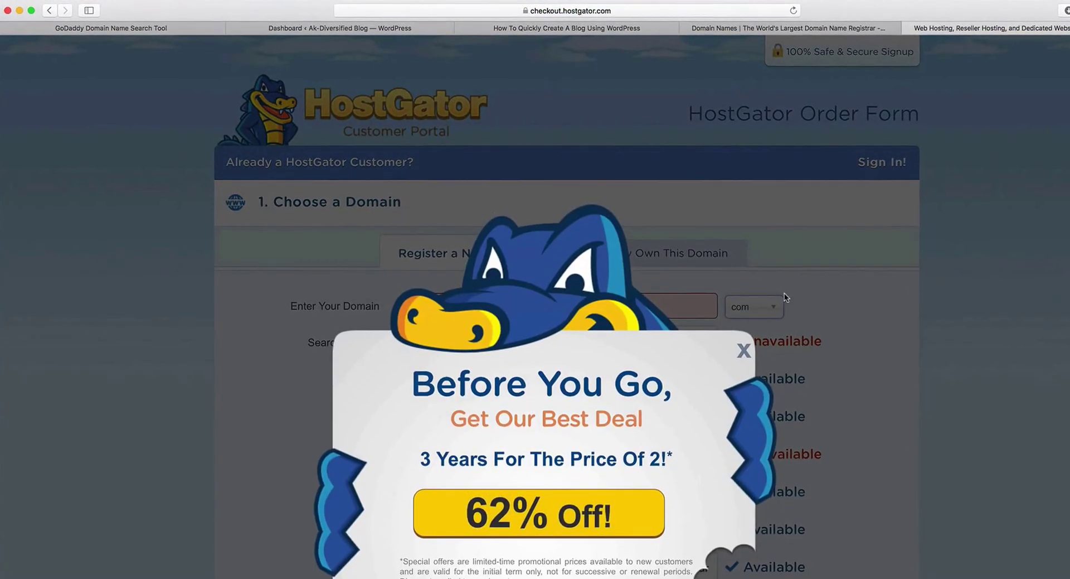
left_click(744, 350)
scroll(360, 312, "down", 5)
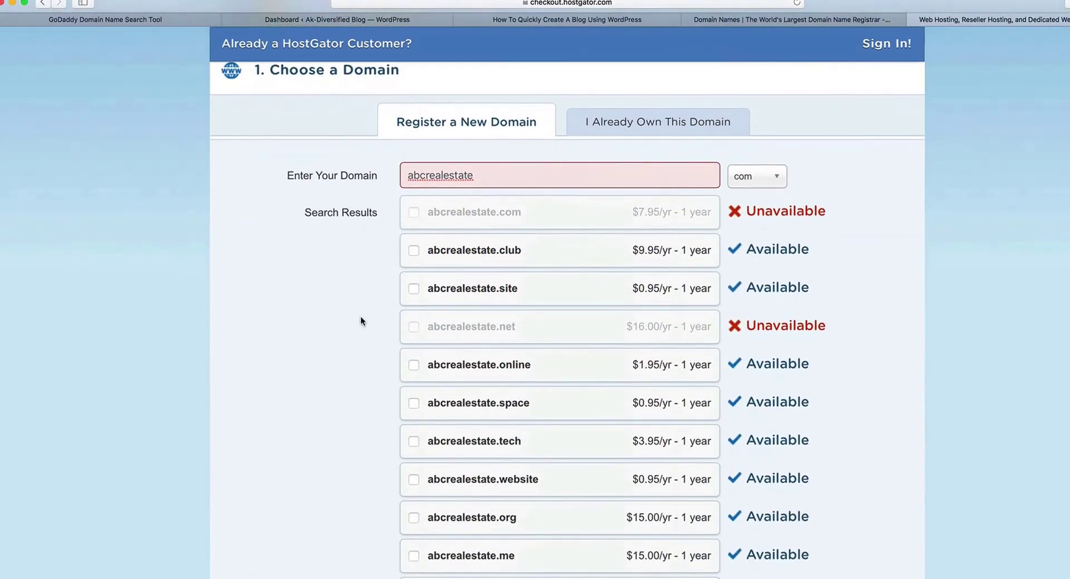
scroll(360, 316, "down", 4)
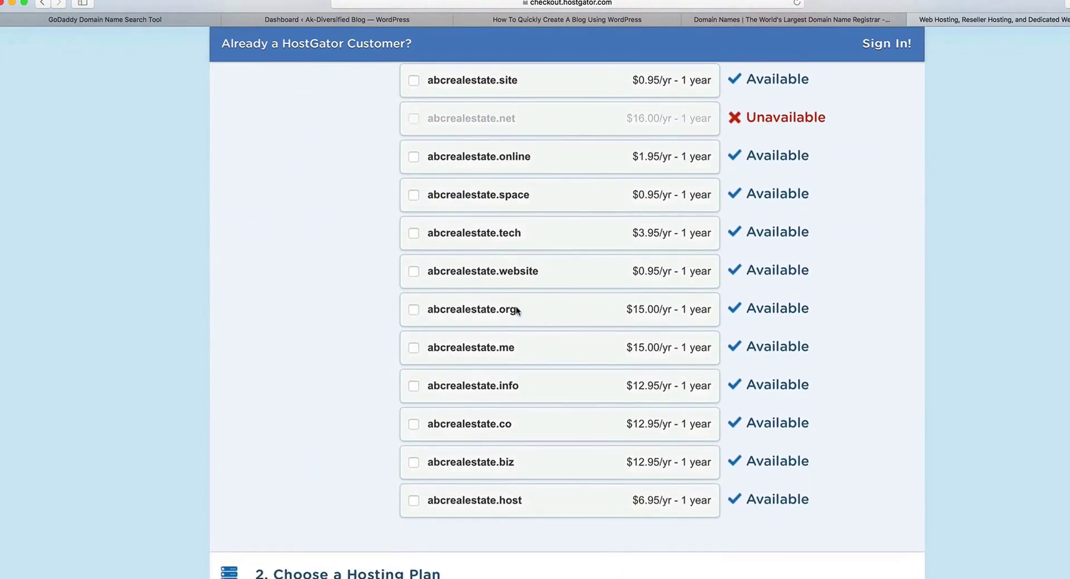
left_click_drag(517, 311, 450, 311)
scroll(620, 312, "up", 2)
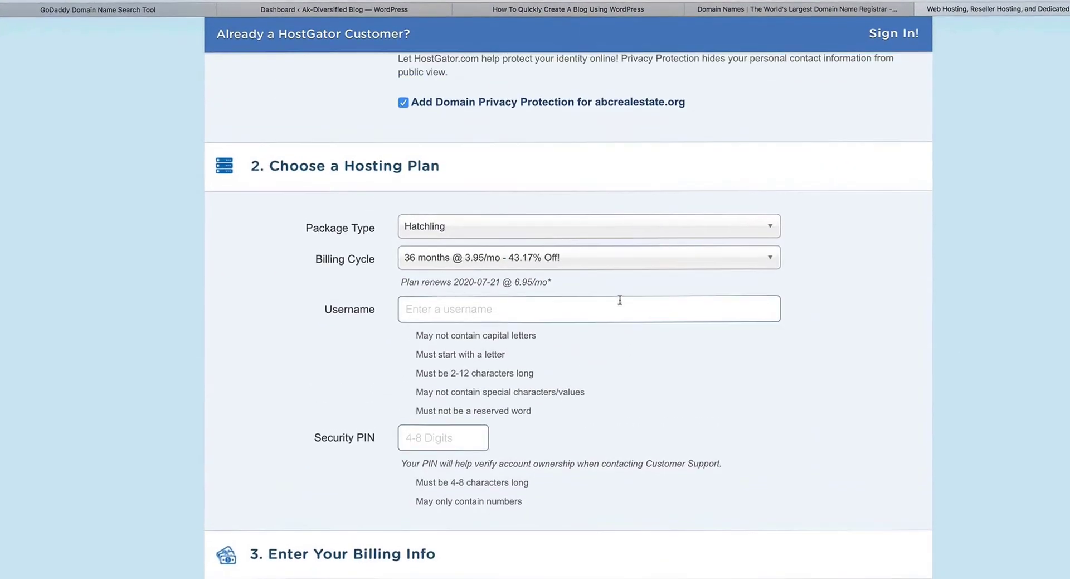
scroll(557, 290, "up", 10)
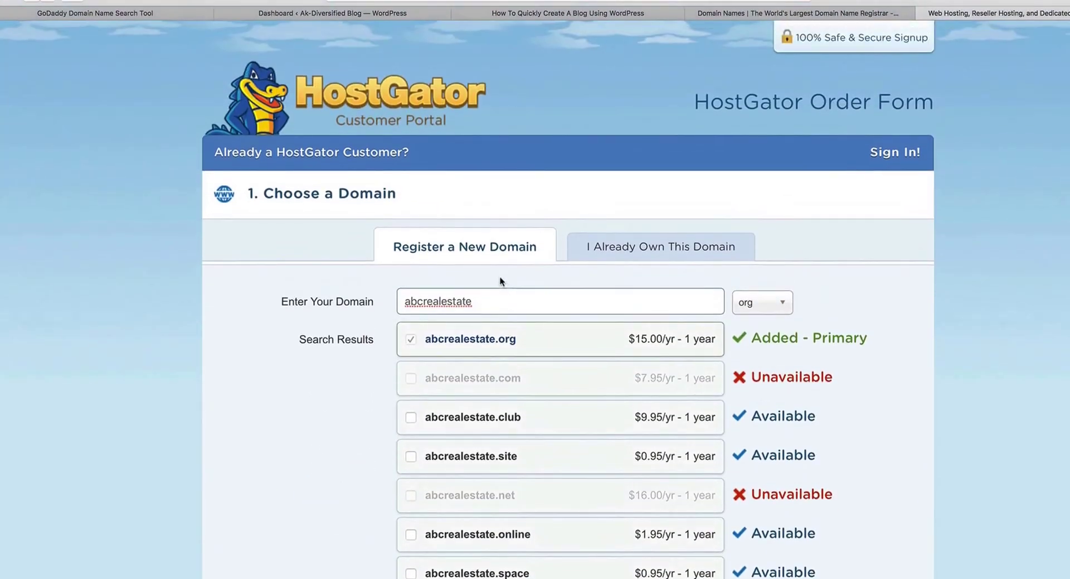
scroll(500, 277, "down", 5)
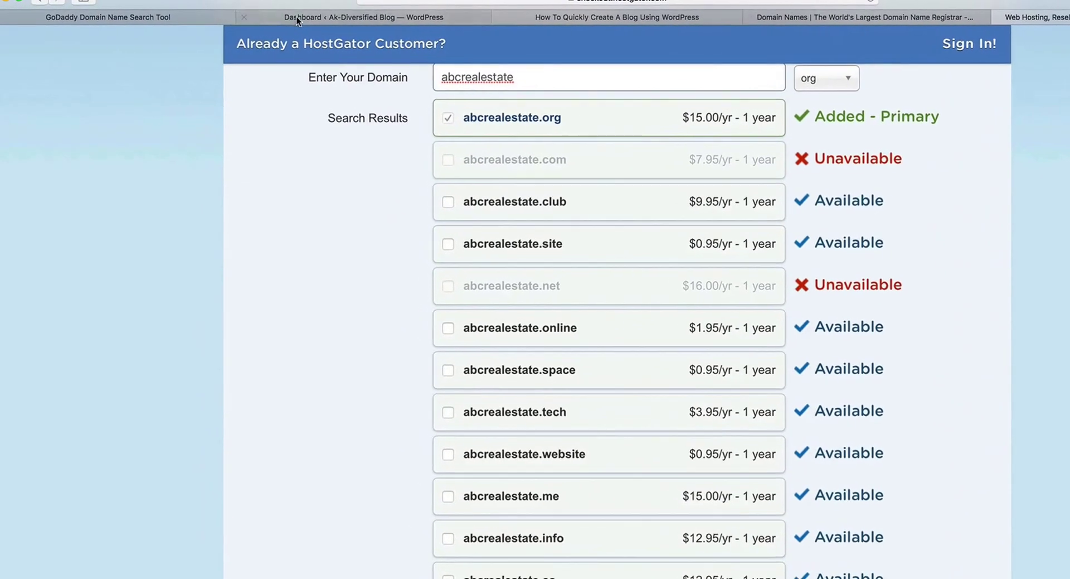
Switch to the GoDaddy results, add abcrealestate.org to the cart and remove it again
left_click(180, 19)
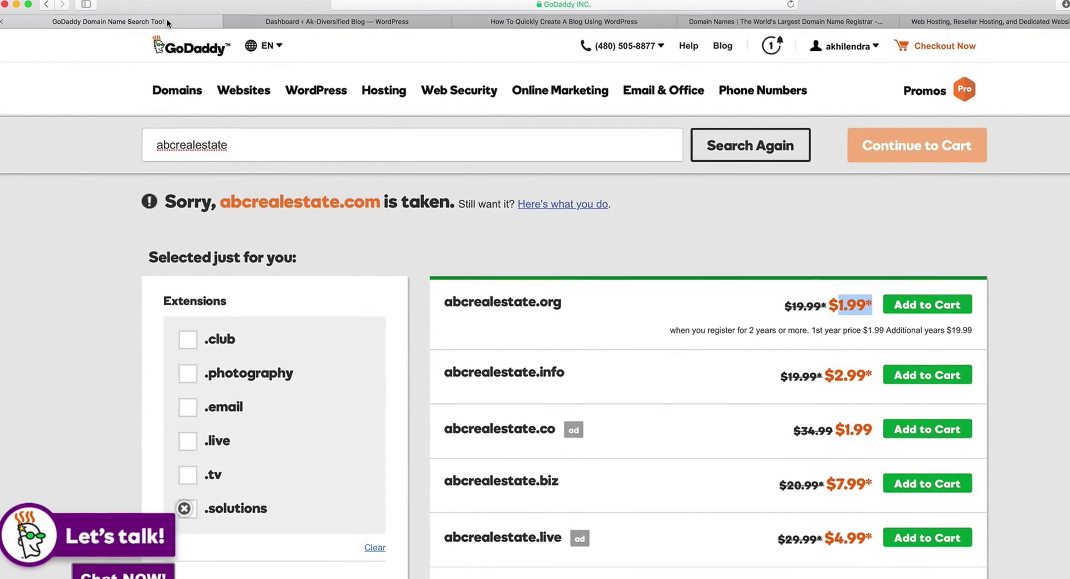
left_click(693, 237)
scroll(693, 232, "down", 5)
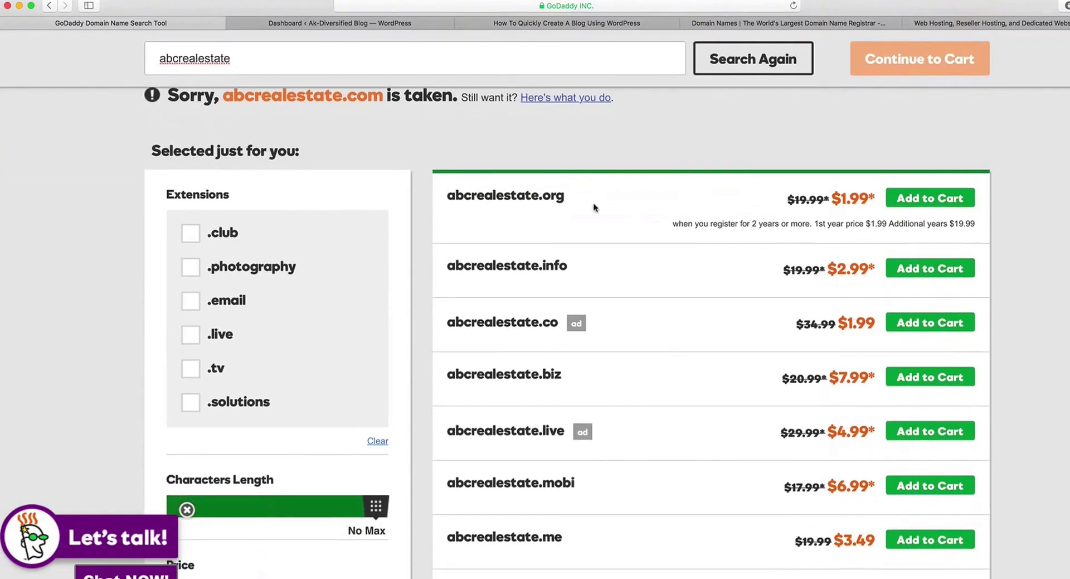
left_click(920, 177)
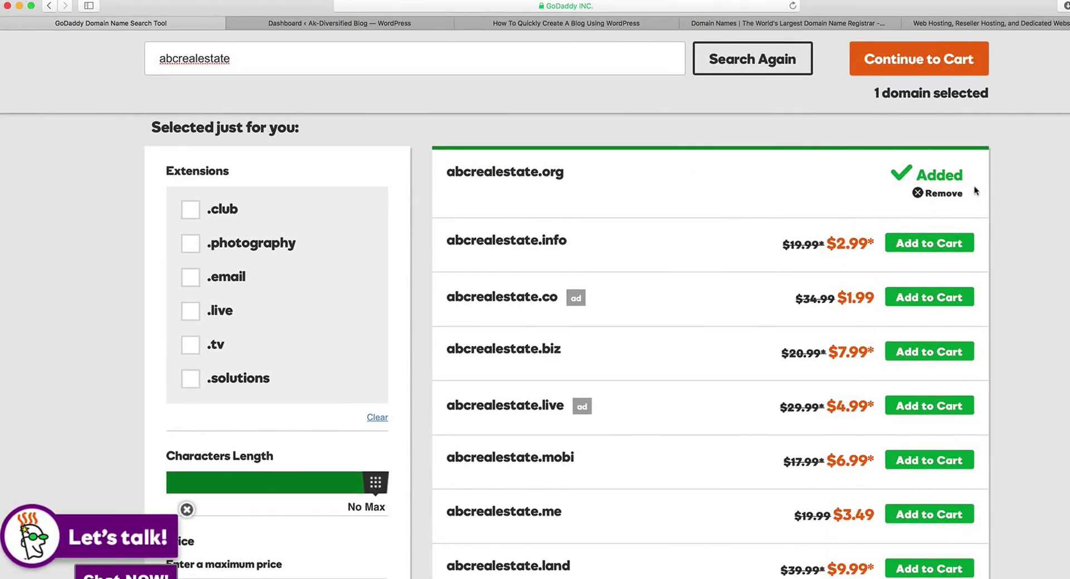
left_click(924, 196)
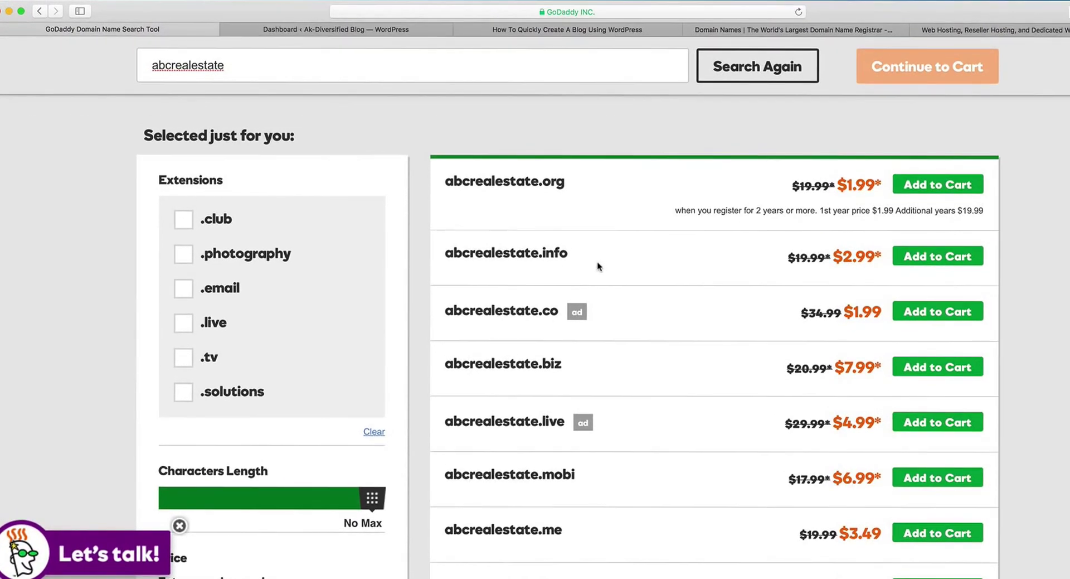
Open GoDaddy's WordPress Hosting page at its plan overview and close the chat pop-up
scroll(598, 267, "up", 5)
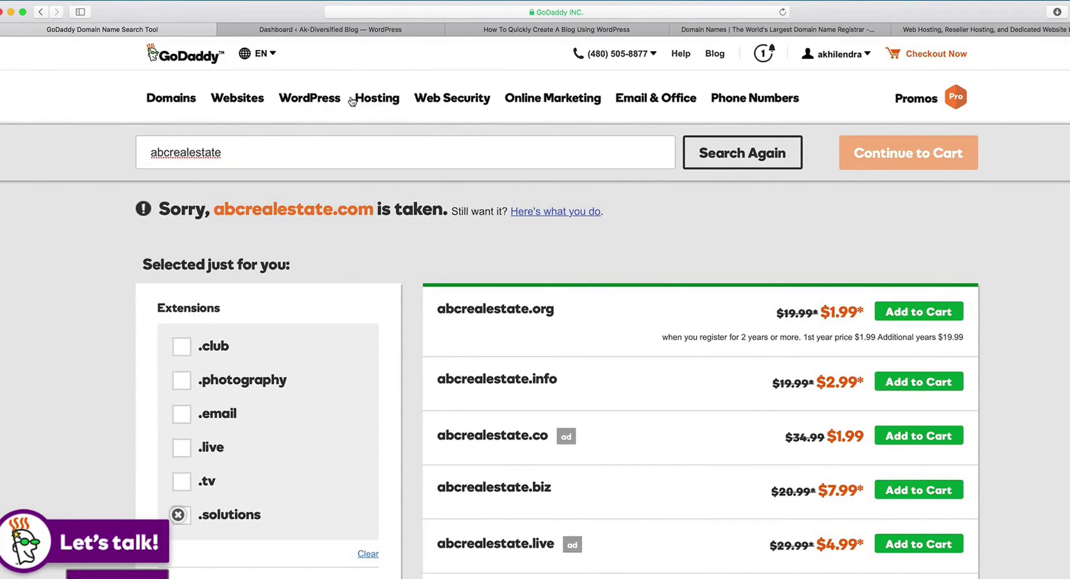
left_click(375, 98)
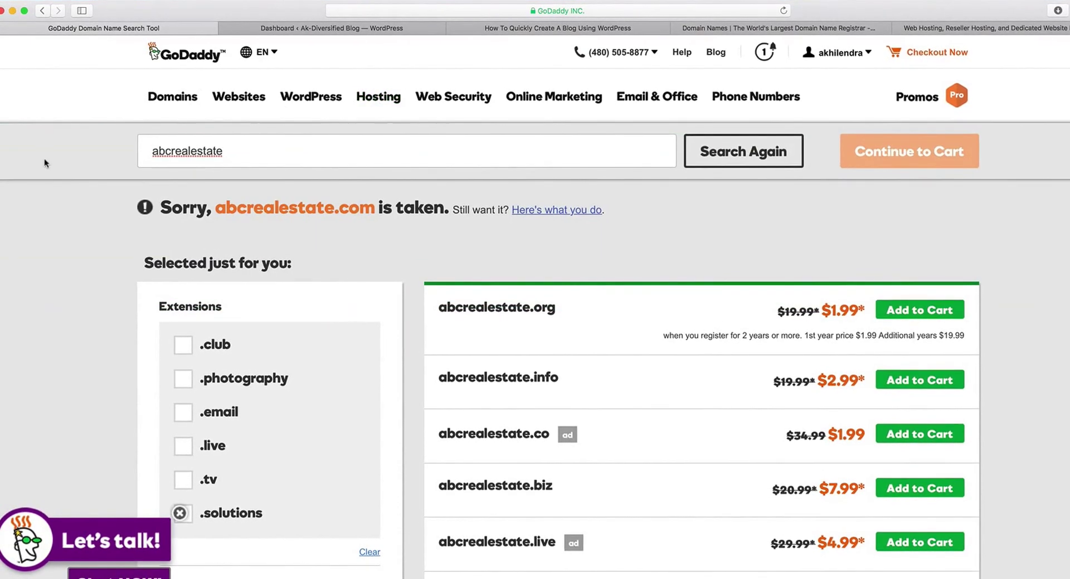
mouse_move(305, 99)
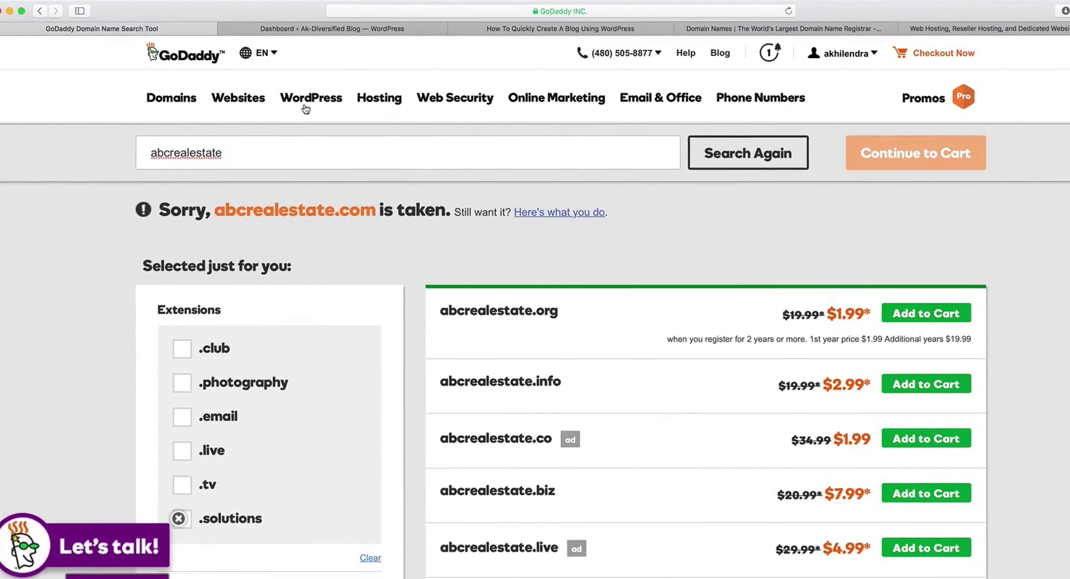
mouse_move(314, 98)
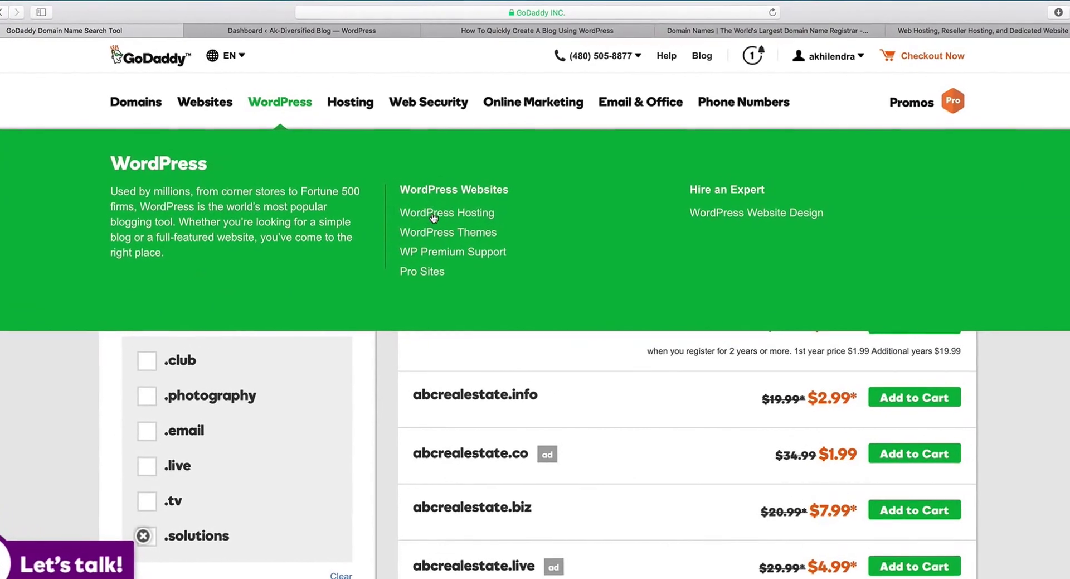
left_click(446, 210)
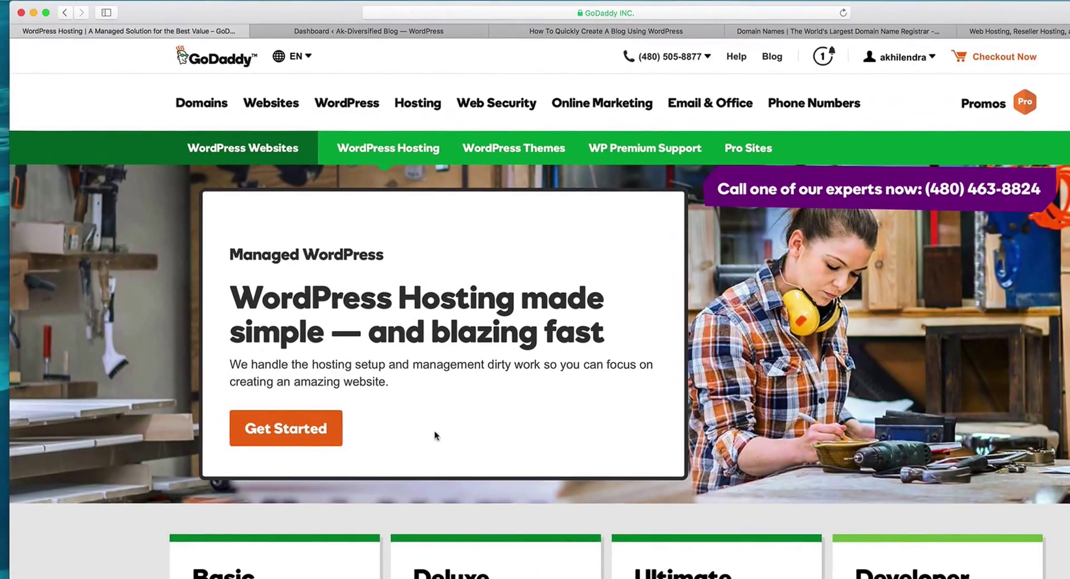
scroll(434, 435, "down", 4)
scroll(451, 400, "down", 3)
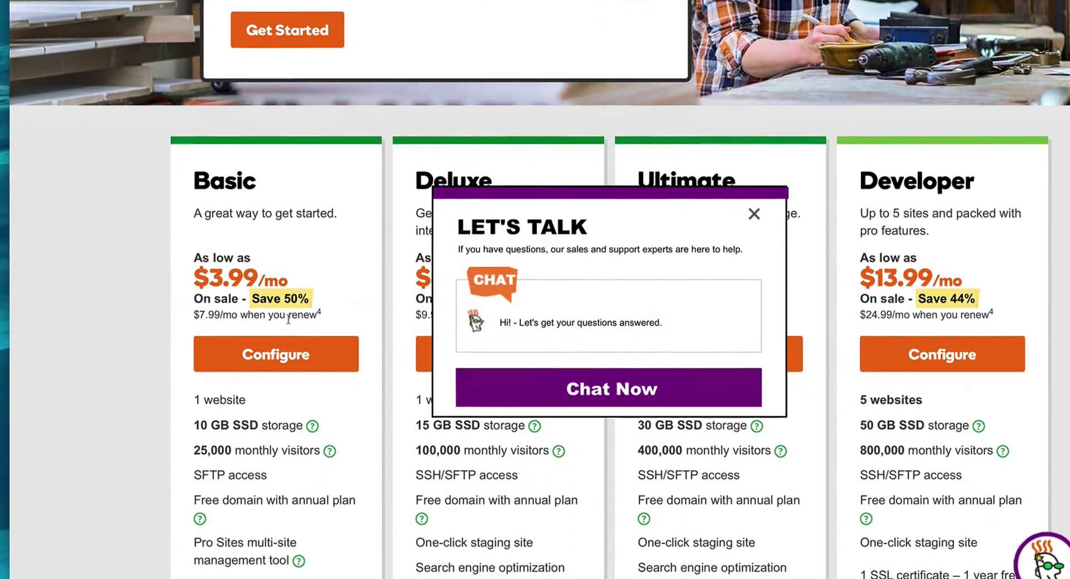
left_click(754, 215)
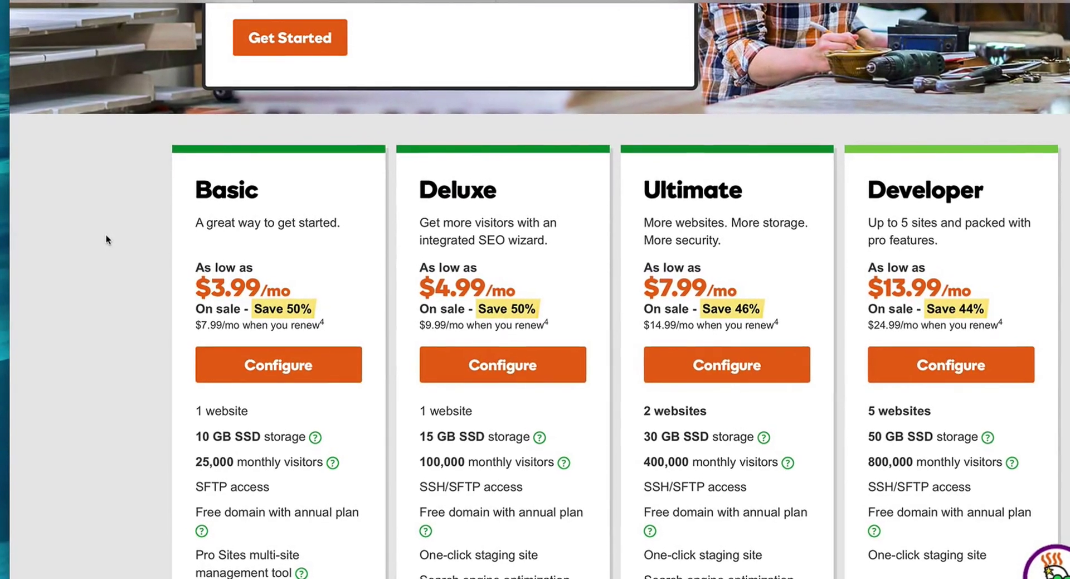
Compare the Basic and Deluxe WordPress plans, highlighting their number of websites, SSD storage and monthly visitors
scroll(105, 234, "down", 2)
scroll(101, 245, "down", 3)
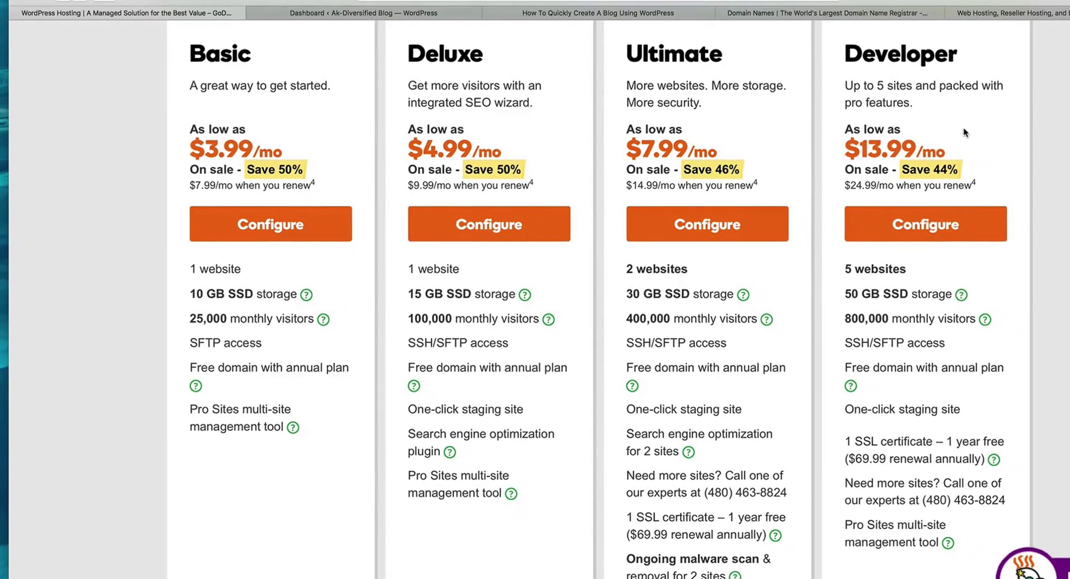
left_click_drag(239, 268, 183, 268)
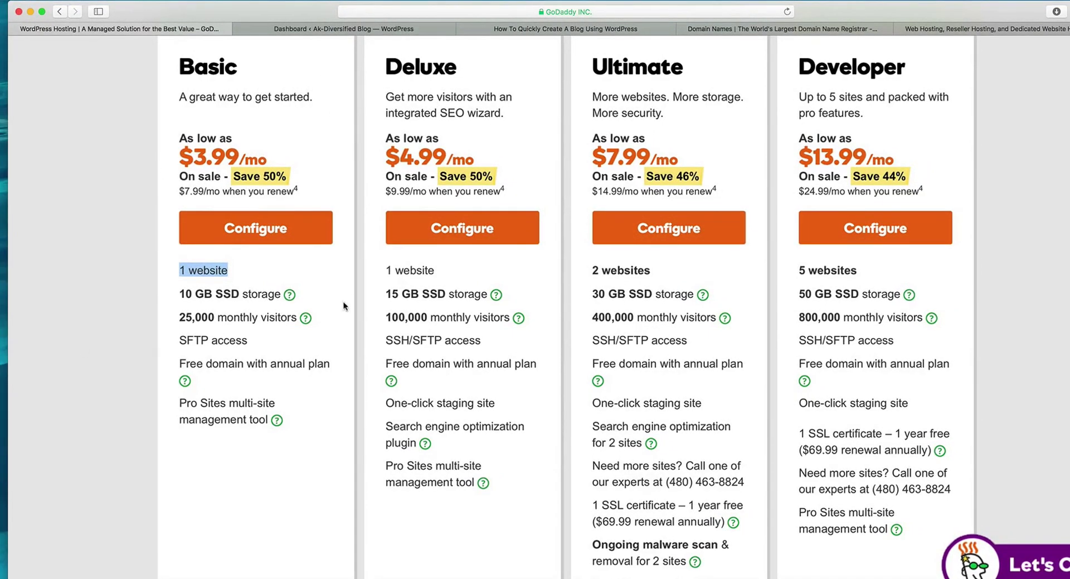
left_click_drag(449, 275, 375, 277)
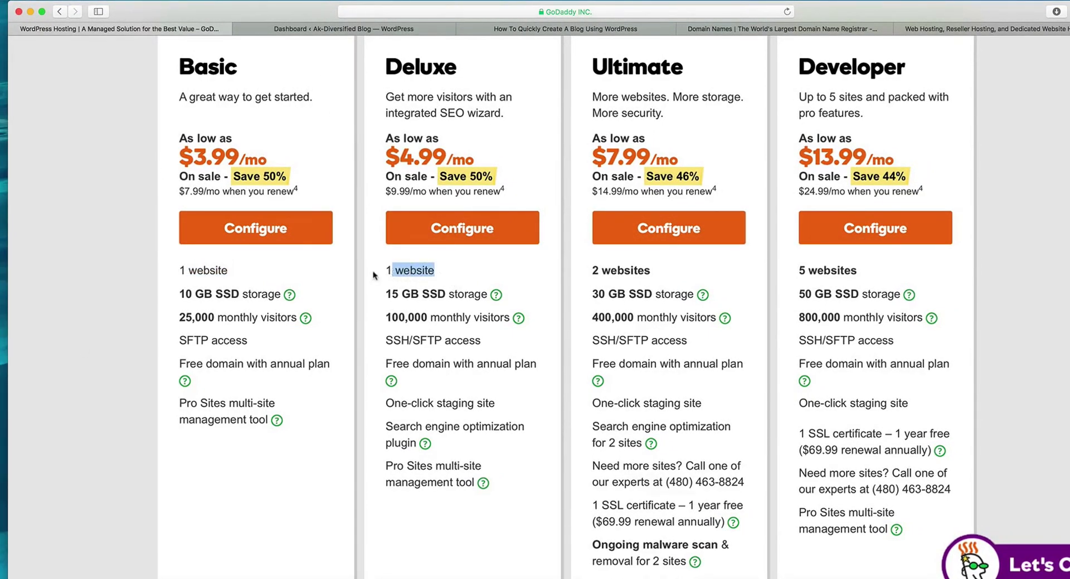
left_click(182, 294)
left_click_drag(182, 294, 253, 296)
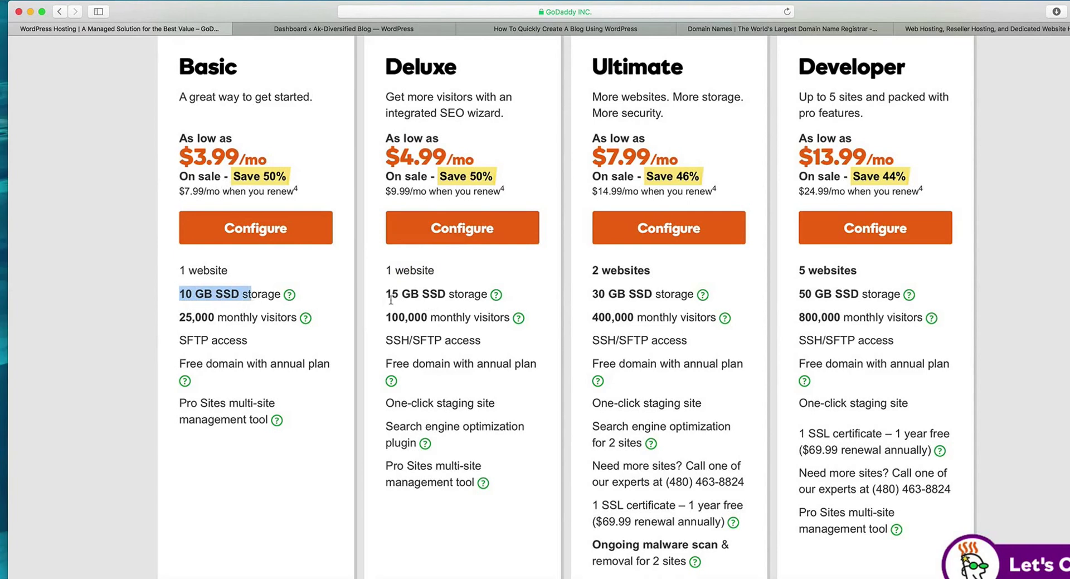
left_click_drag(386, 295, 449, 294)
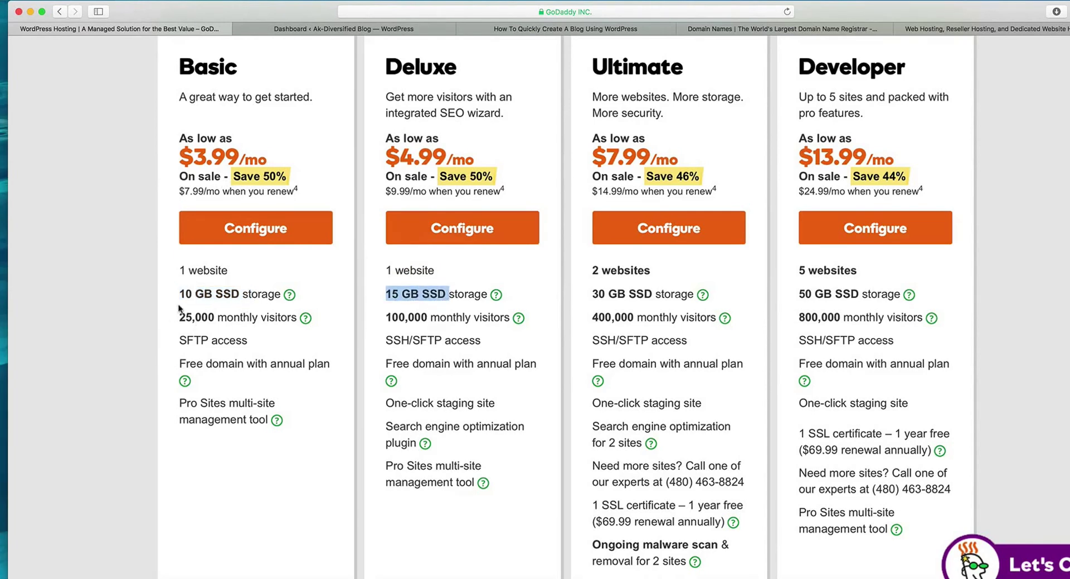
left_click_drag(179, 317, 218, 318)
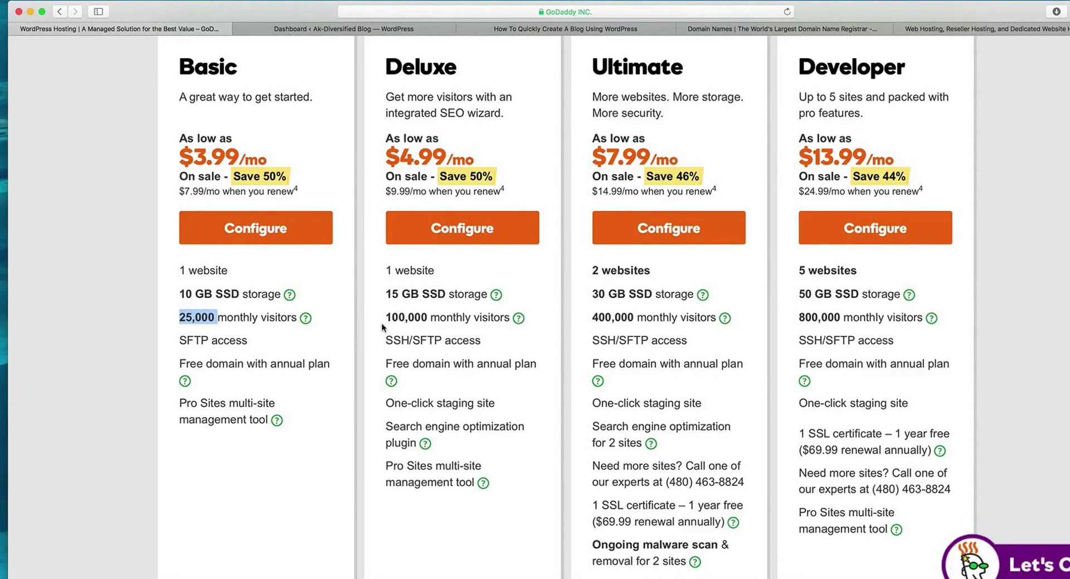
left_click_drag(382, 317, 453, 316)
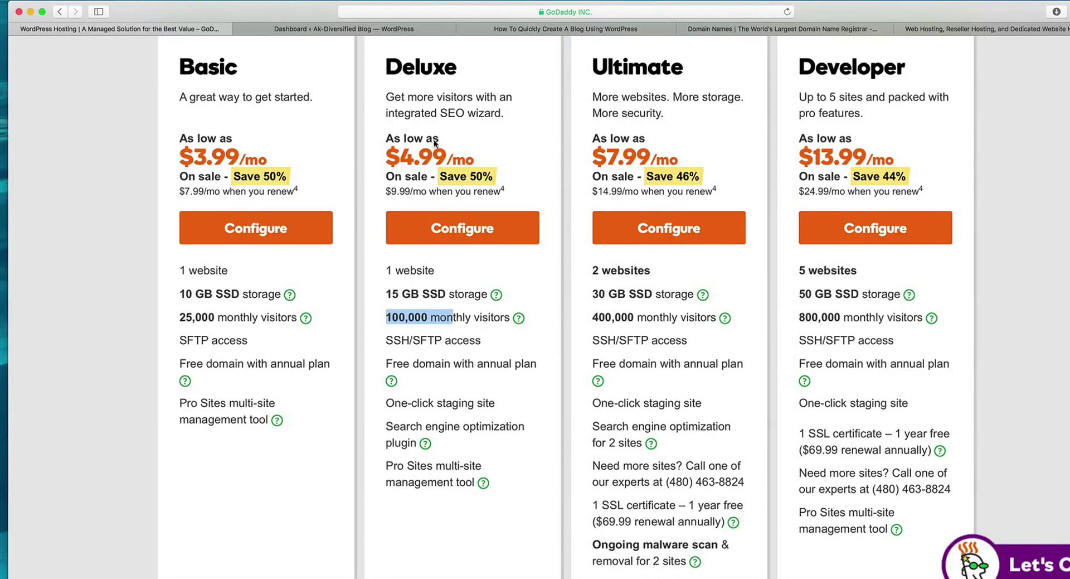
Switch to the How To Quickly Create A Blog Using WordPress page and highlight the web hosting links under Useful Readings
left_click(483, 28)
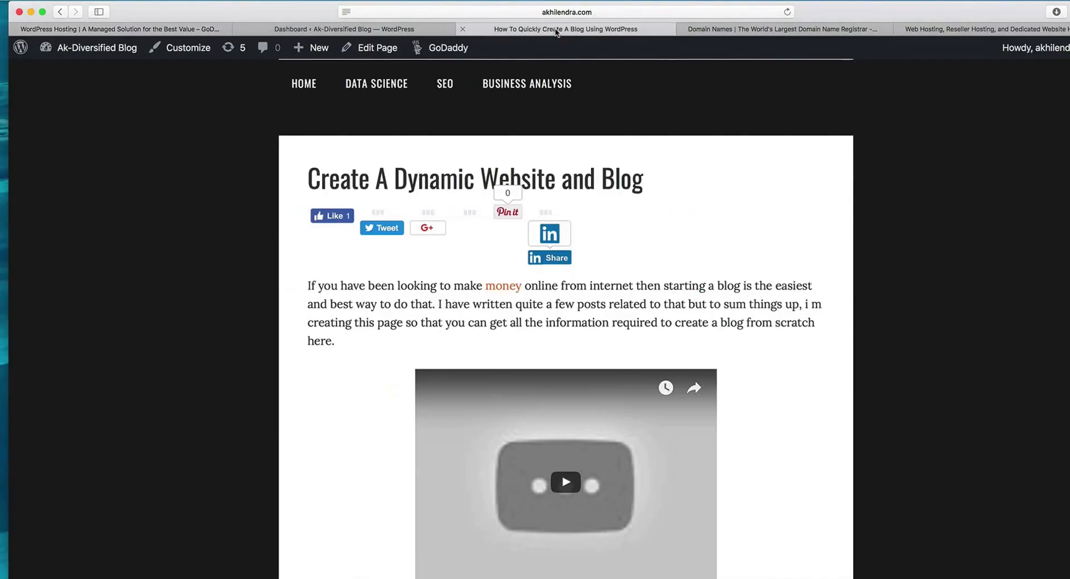
scroll(357, 362, "down", 4)
scroll(341, 360, "down", 10)
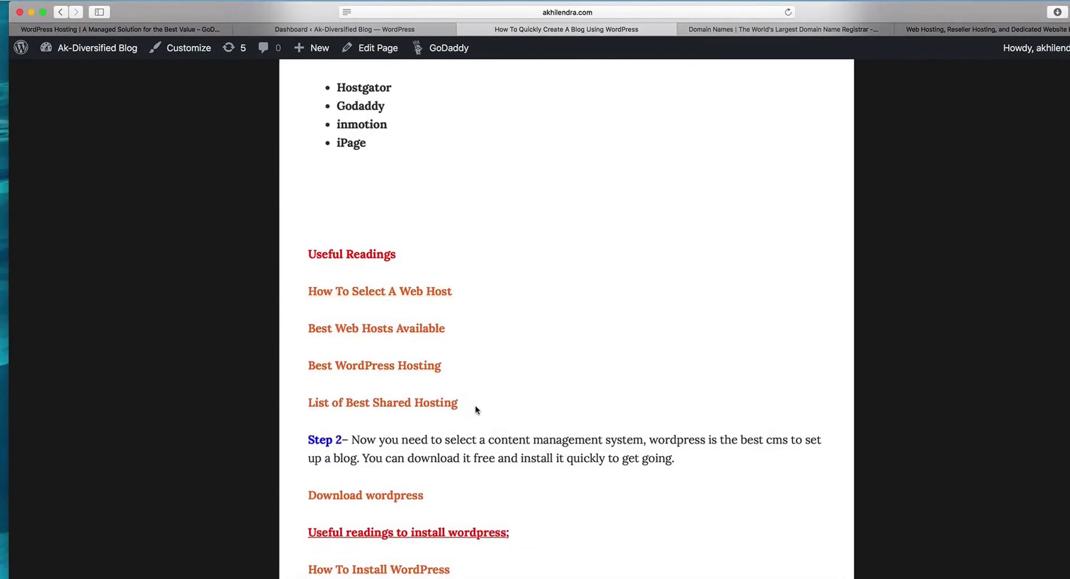
left_click_drag(475, 405, 307, 288)
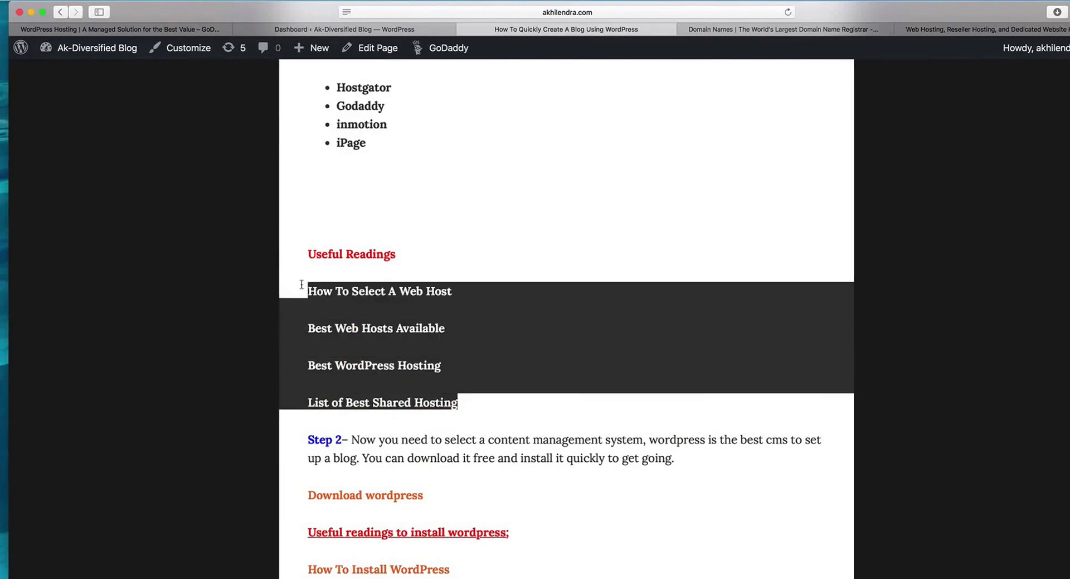
Clear the link highlight and read Step 2 on choosing a CMS, with its WordPress download and installation readings
left_click(683, 332)
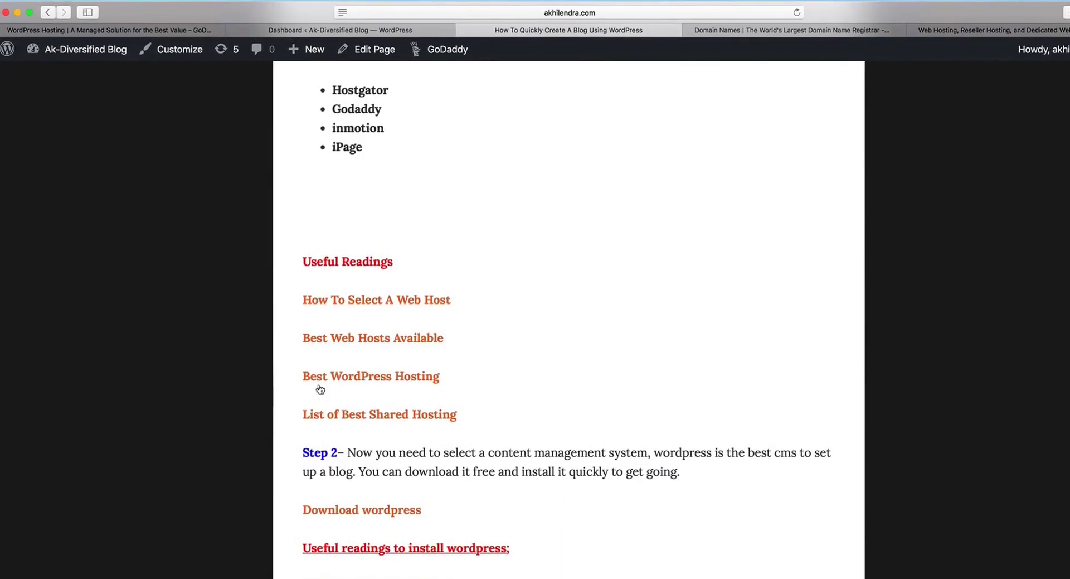
scroll(672, 336, "down", 3)
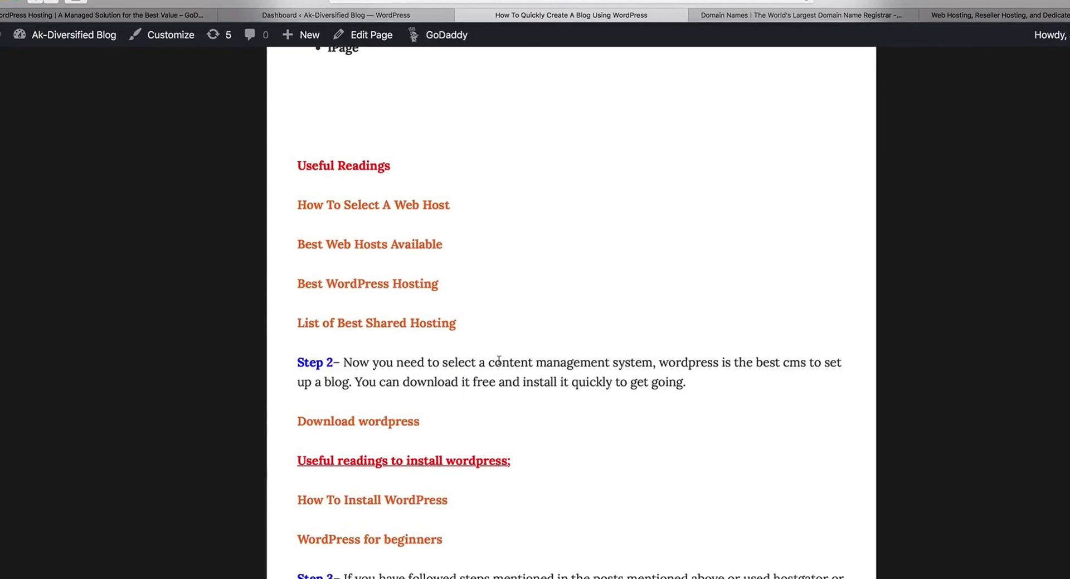
scroll(500, 368, "down", 2)
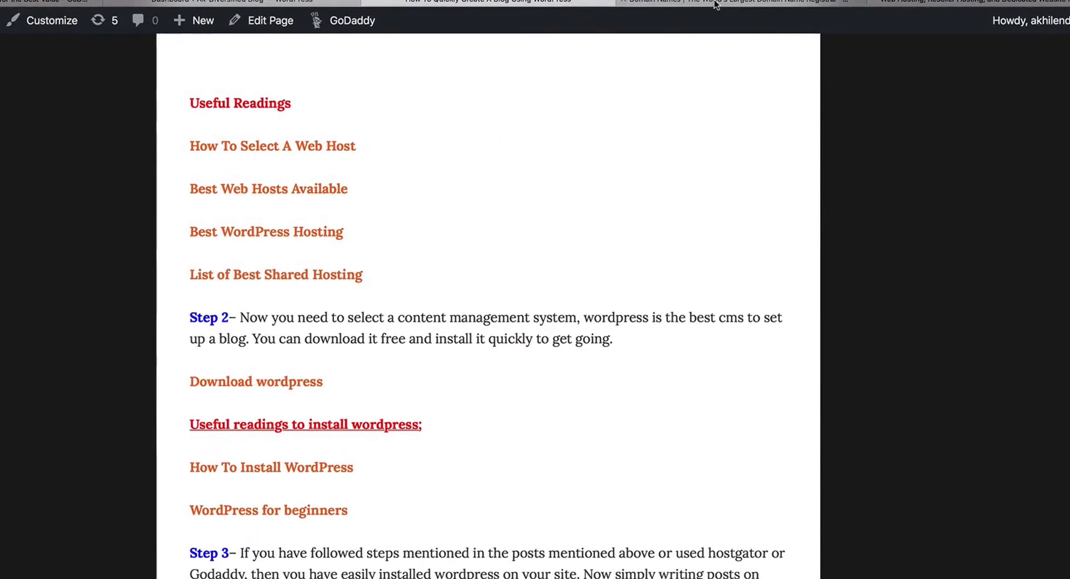
Switch to the GoDaddy site and open its WordPress Hosting page at the Basic, Deluxe, Ultimate and Developer plans
left_click(775, 2)
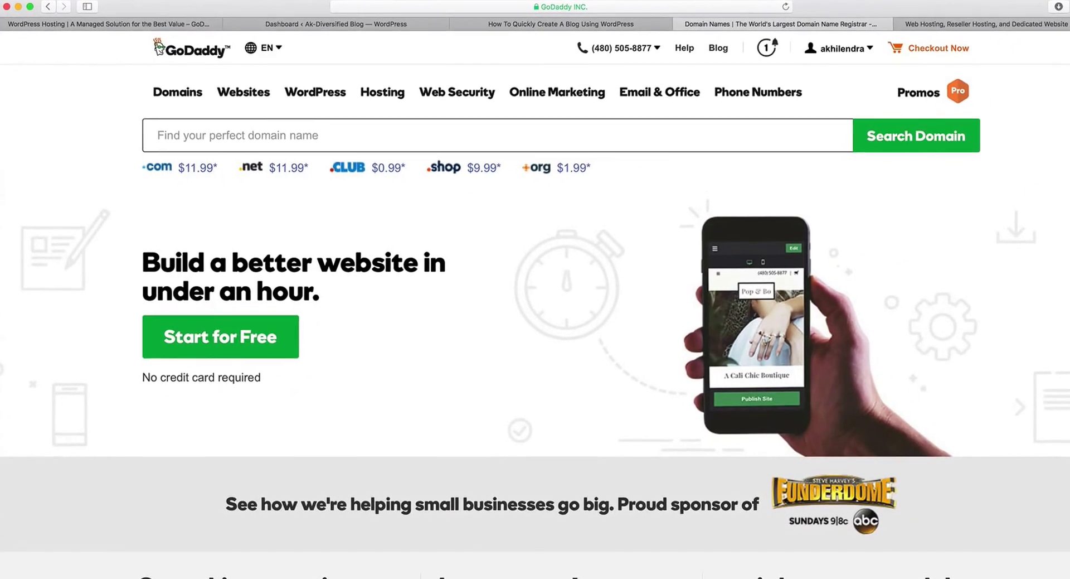
left_click(305, 84)
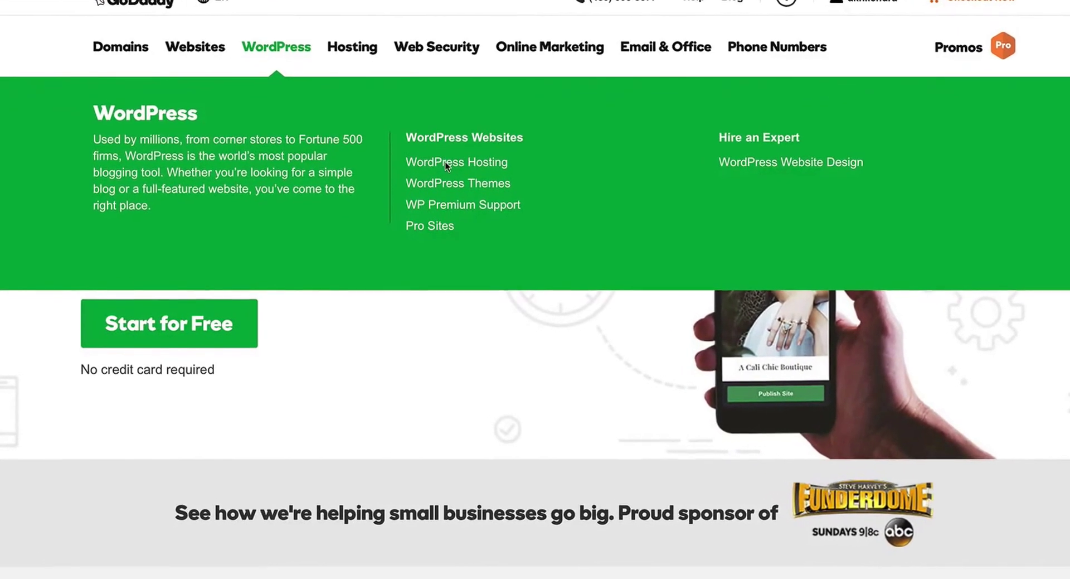
left_click(446, 168)
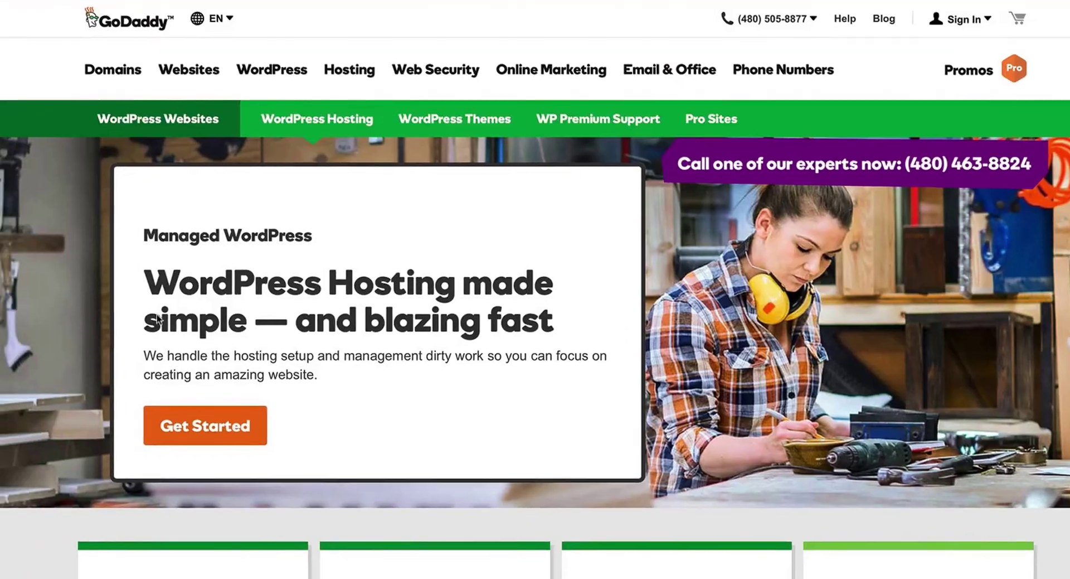
scroll(158, 319, "down", 10)
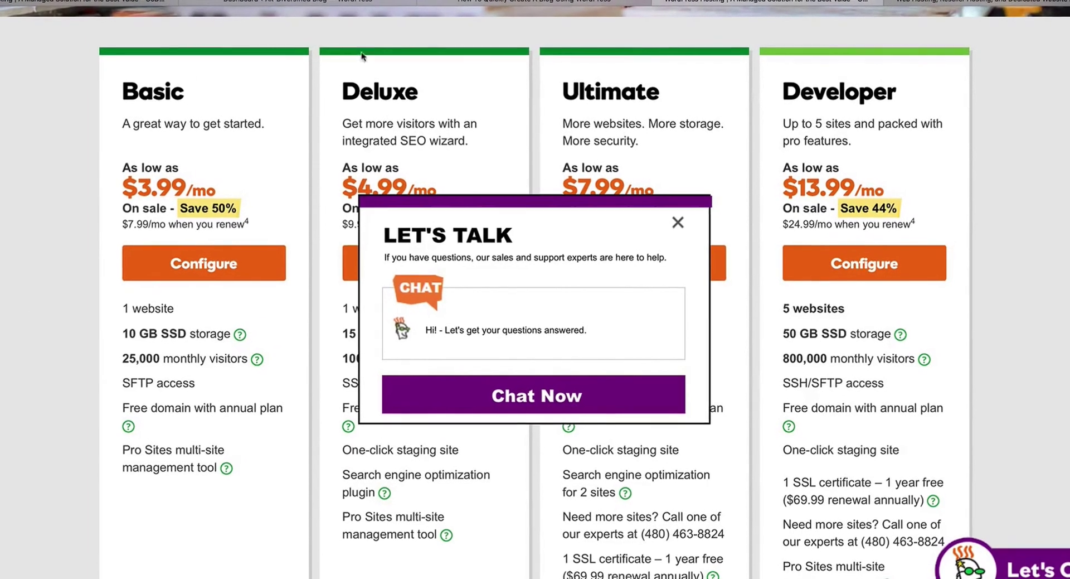
Switch to the blog's WordPress dashboard and highlight the domain name and the com extension in its web address
left_click(304, 3)
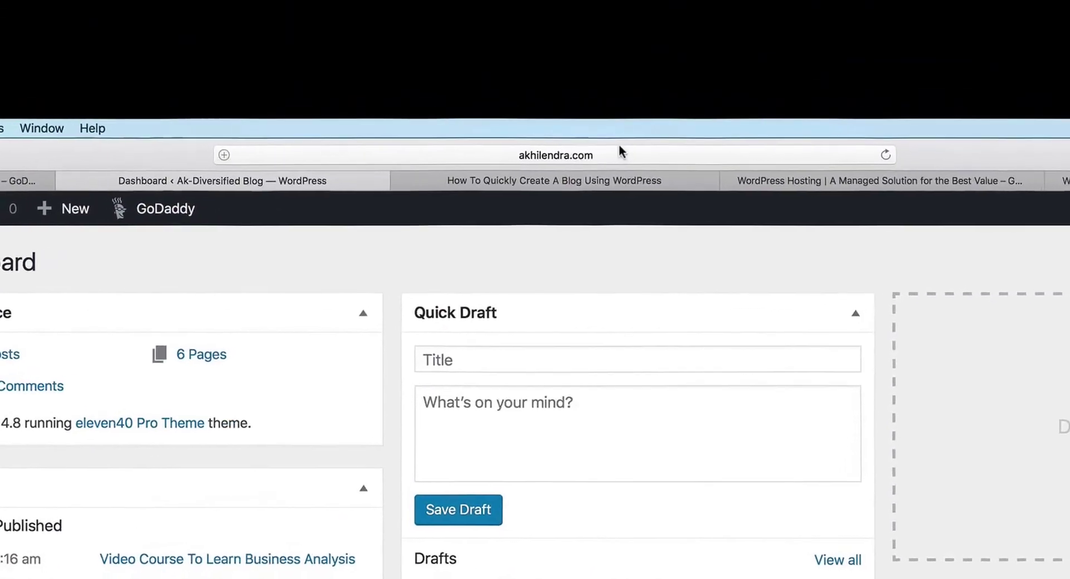
left_click(606, 154)
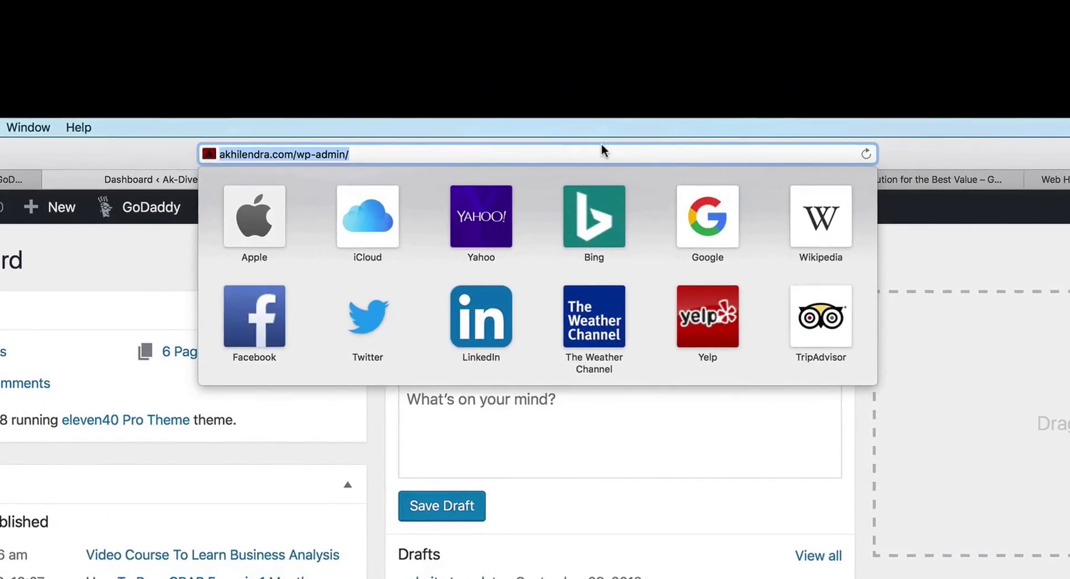
left_click(233, 147)
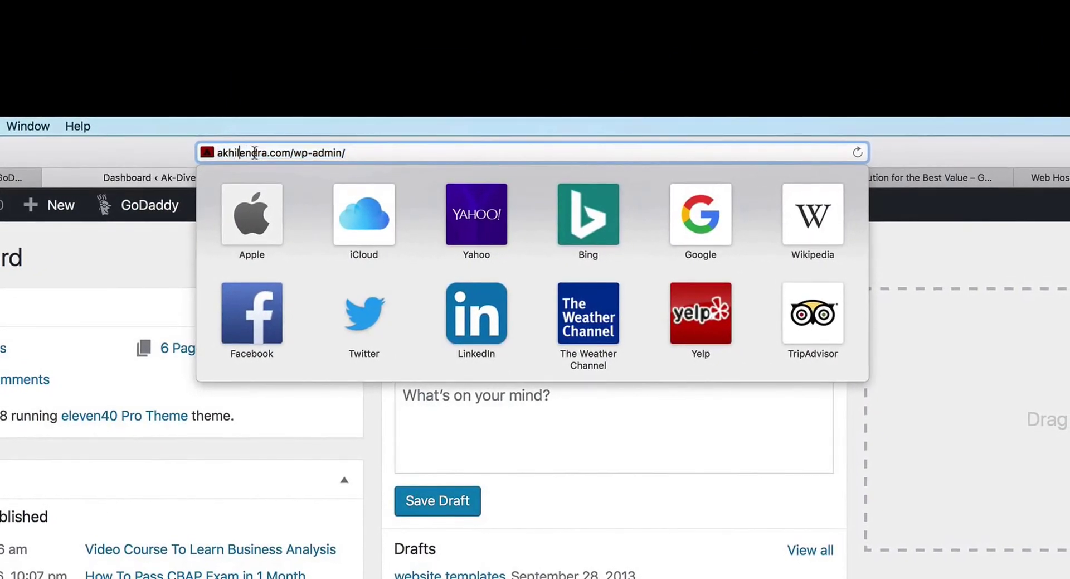
left_click_drag(267, 152, 207, 154)
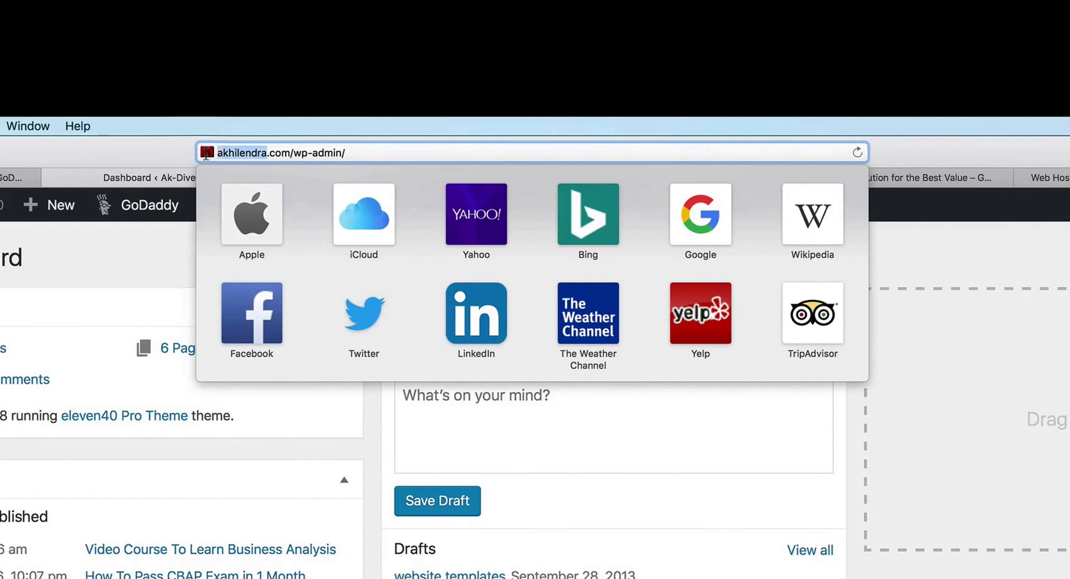
left_click(234, 153)
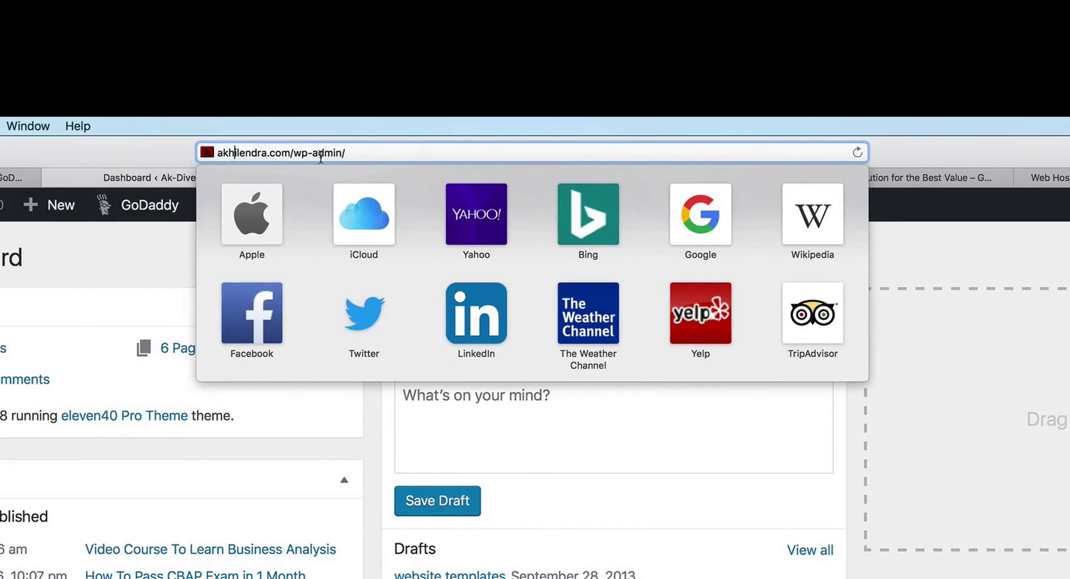
double_click(284, 154)
double_click(256, 152)
double_click(282, 152)
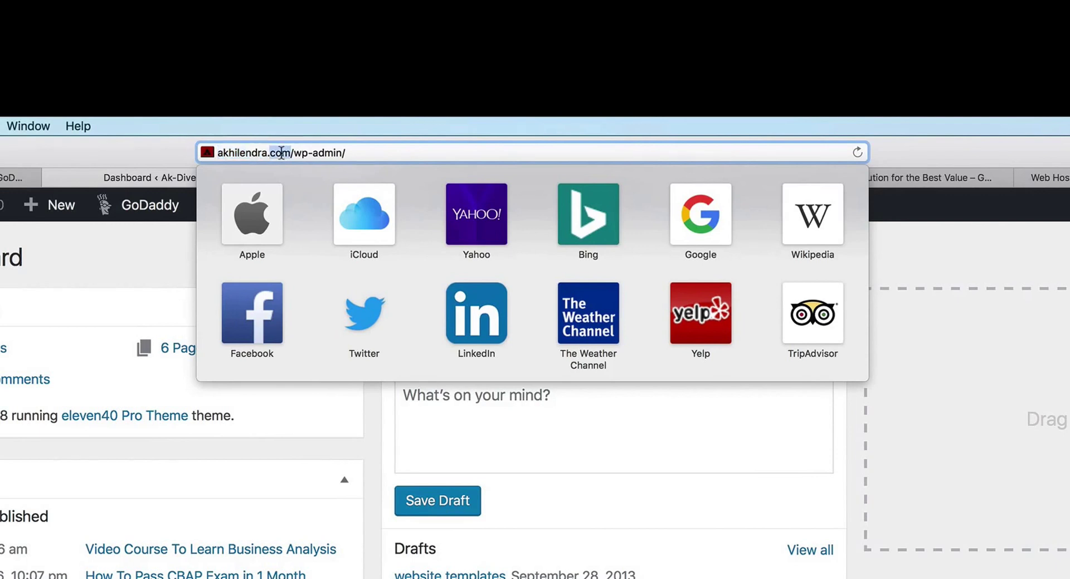
Replace wp-admin/ in the blog's web address with login and load the WordPress login page
left_click_drag(346, 153, 301, 151)
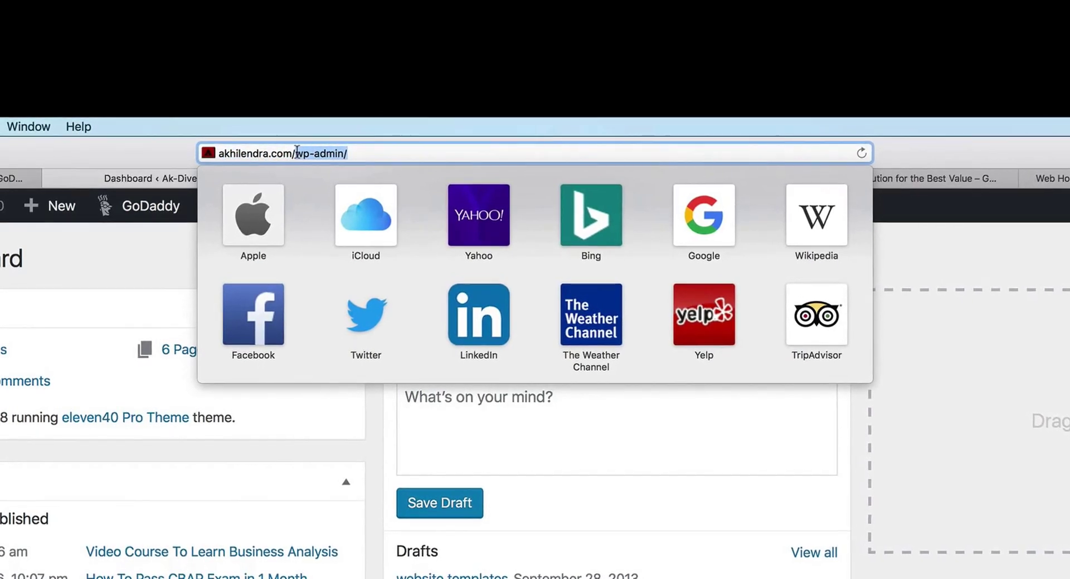
type("login")
key("Return")
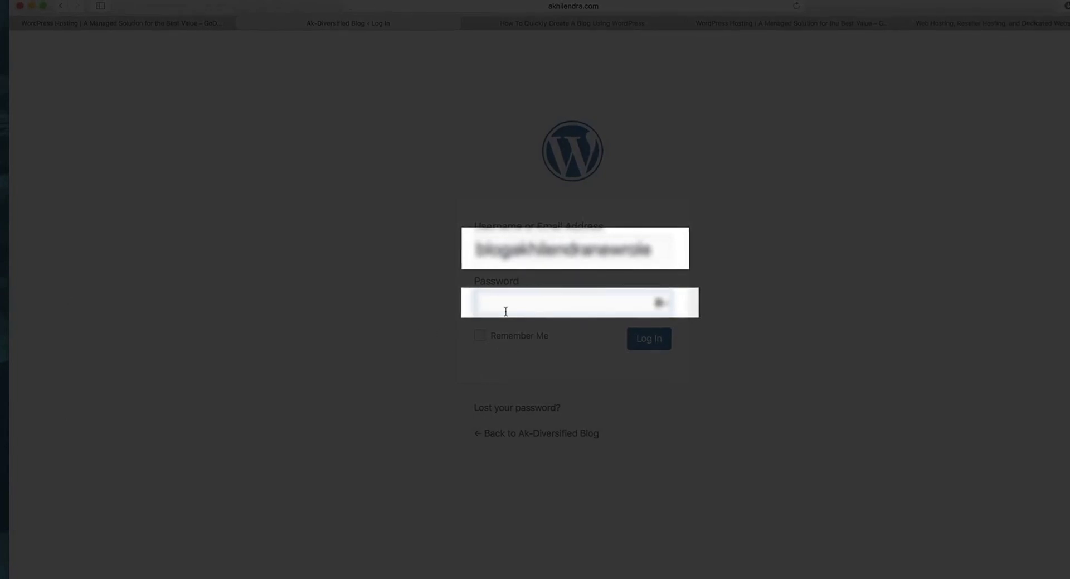
Fill in the account username and password and log in to the WordPress dashboard
left_click(643, 249)
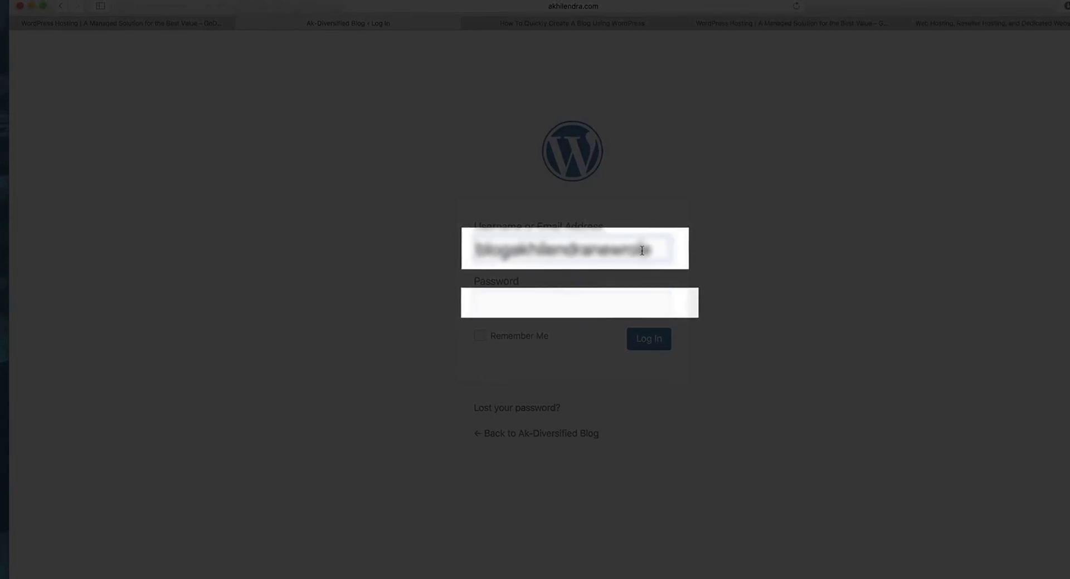
left_click(519, 280)
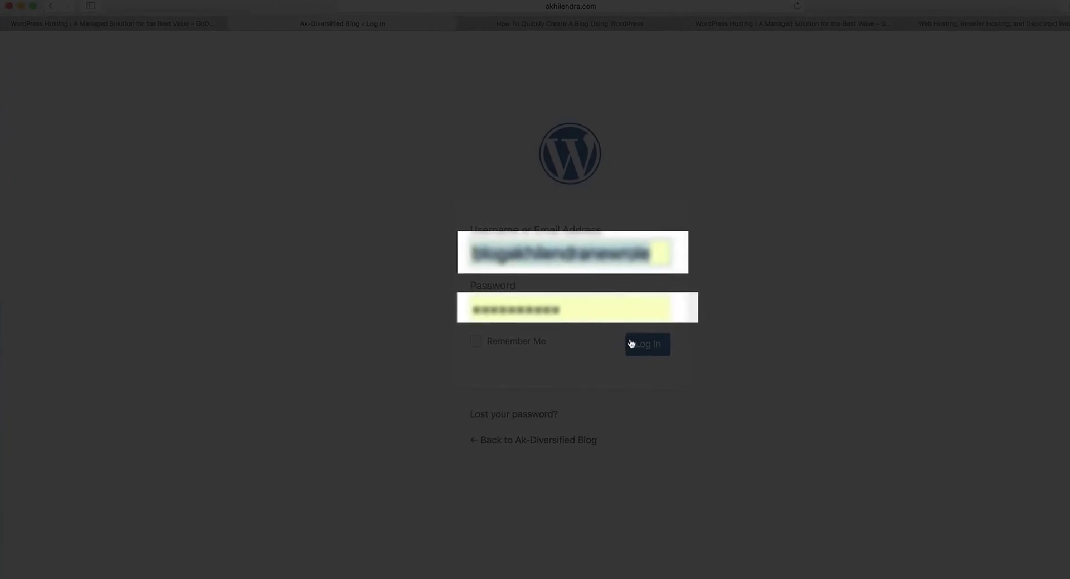
left_click(607, 352)
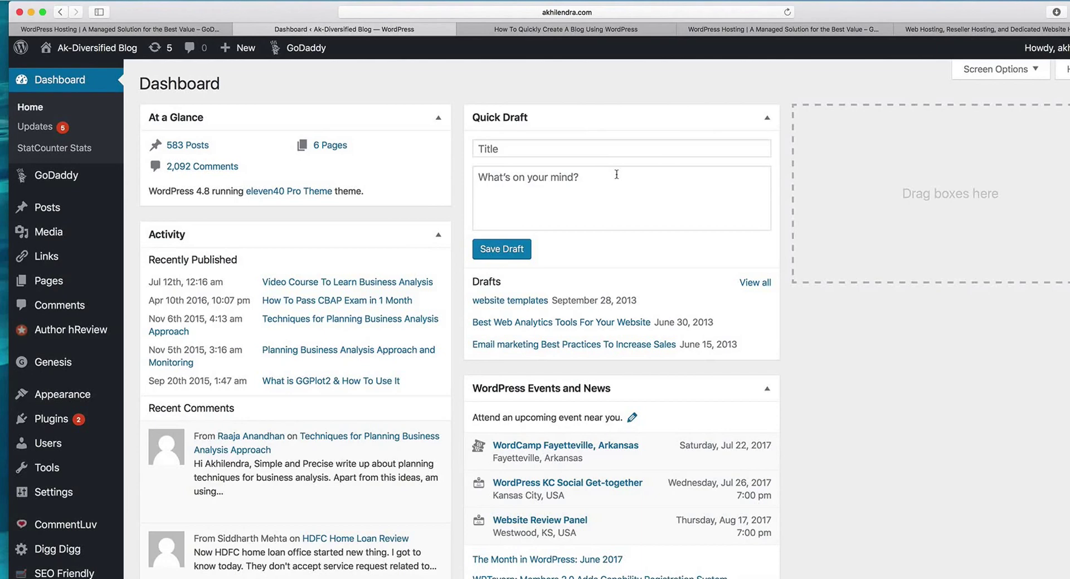
Open the blog's public home page and look through its posts and the website search box
left_click(117, 47)
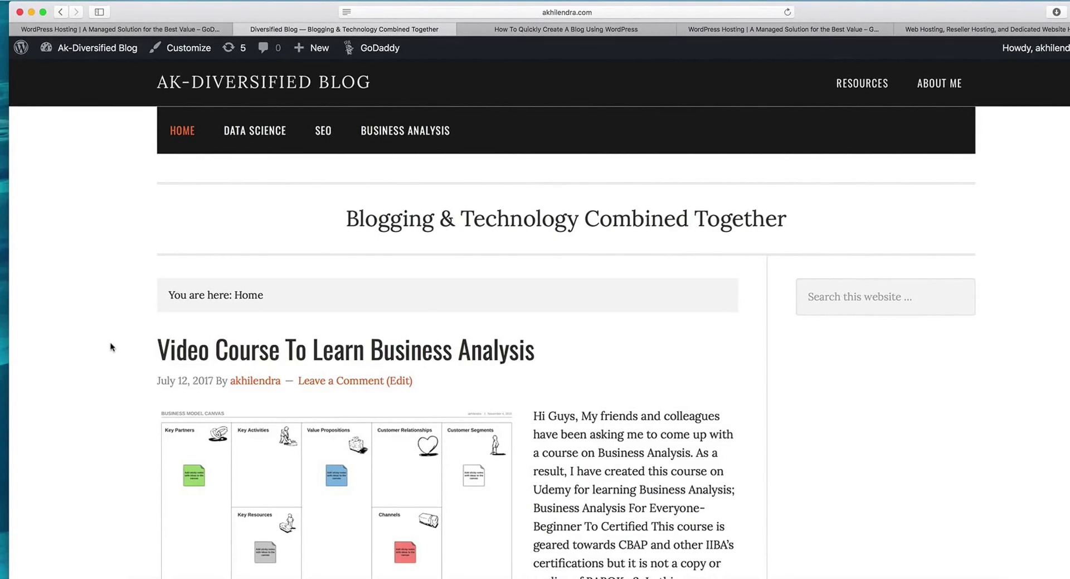
scroll(112, 345, "down", 5)
scroll(110, 346, "down", 20)
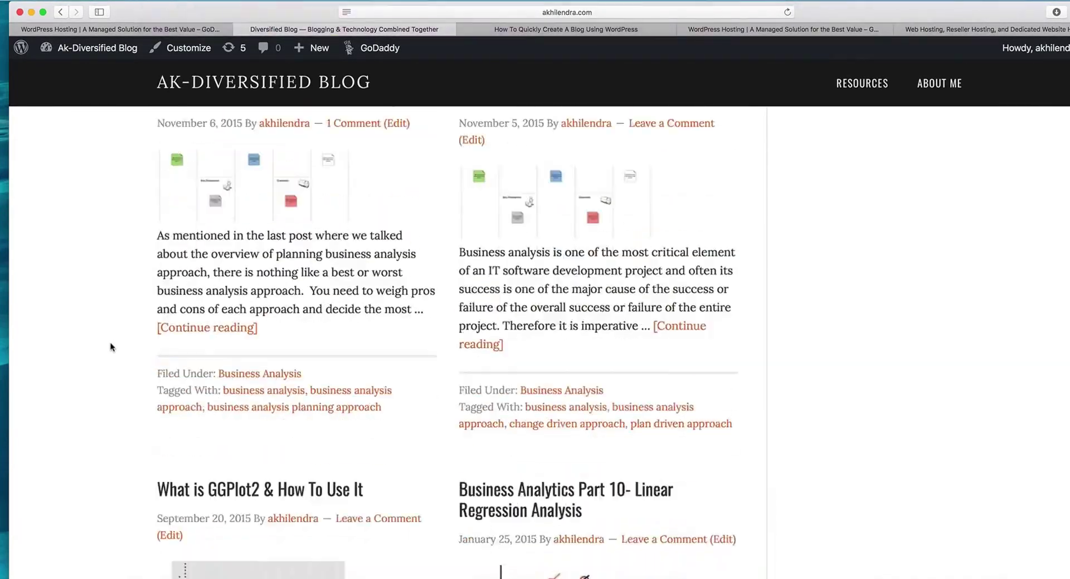
scroll(109, 342, "down", 10)
scroll(109, 343, "up", 20)
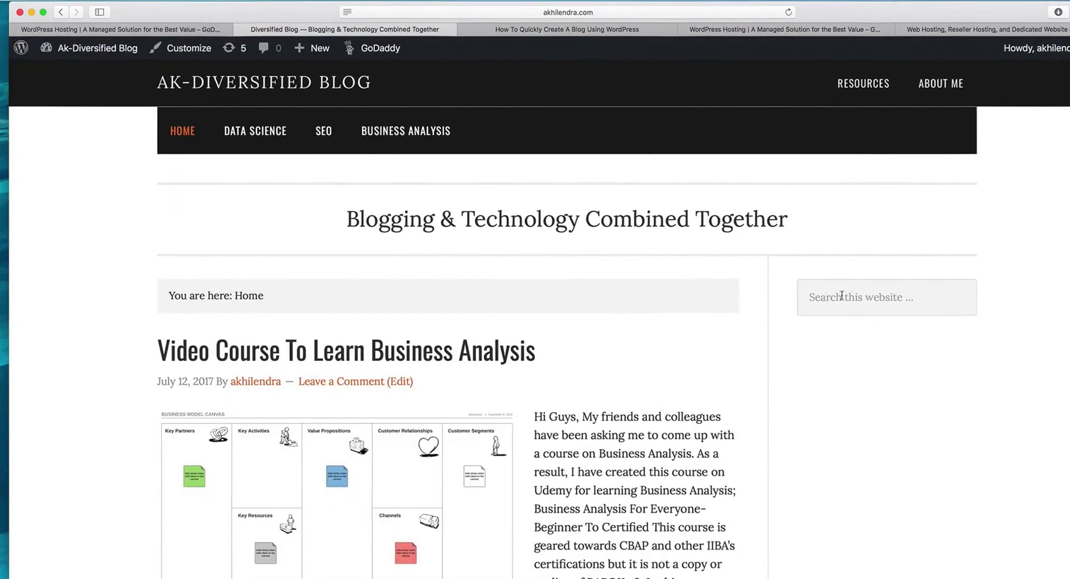
left_click(842, 295)
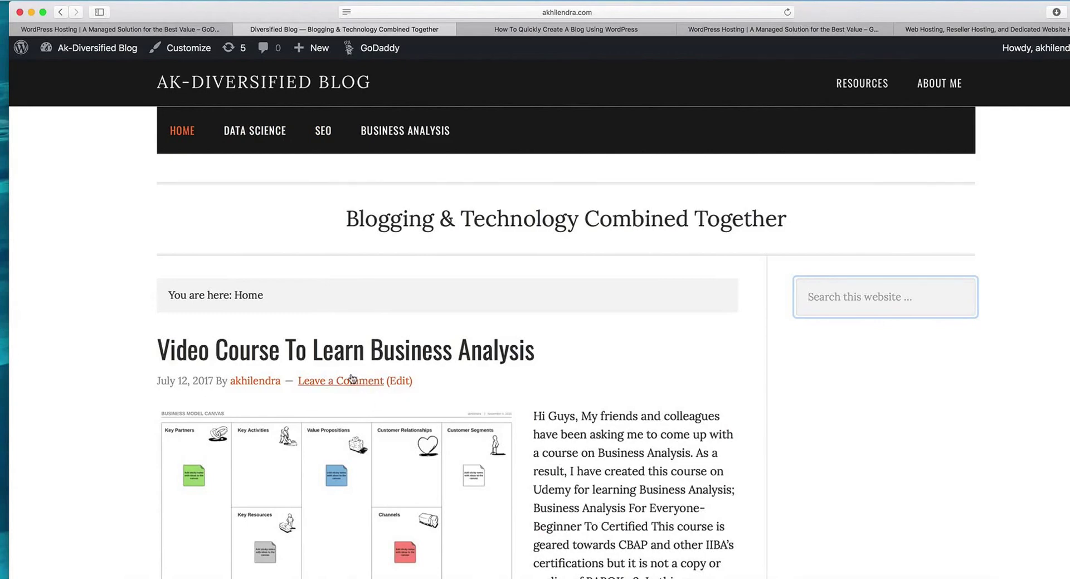
scroll(352, 379, "down", 15)
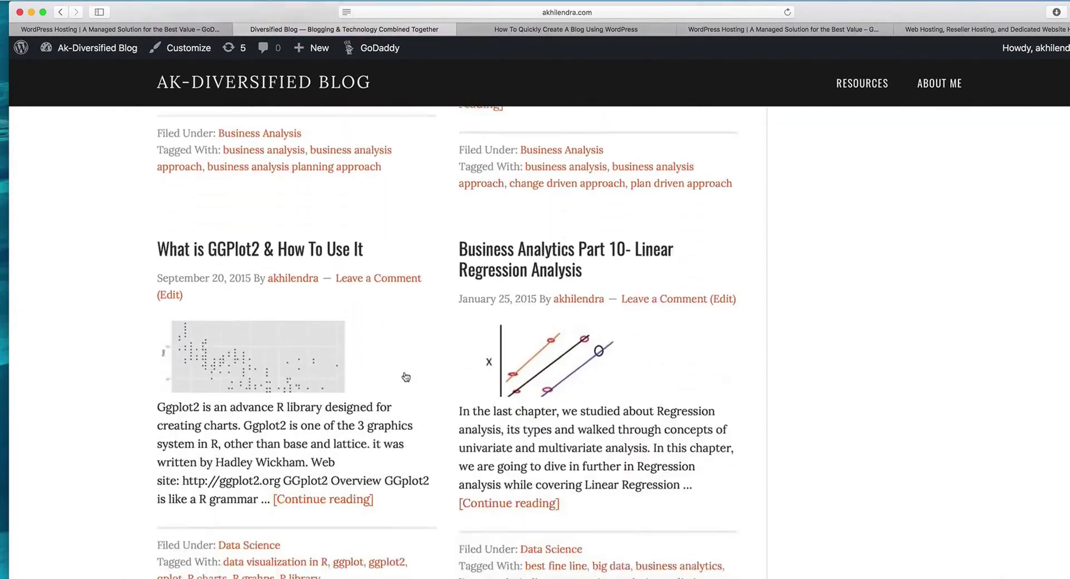
Return to the WordPress Dashboard and review its admin entries, including CommentLuv, Digg Digg and SEO Friendly Images
mouse_move(102, 49)
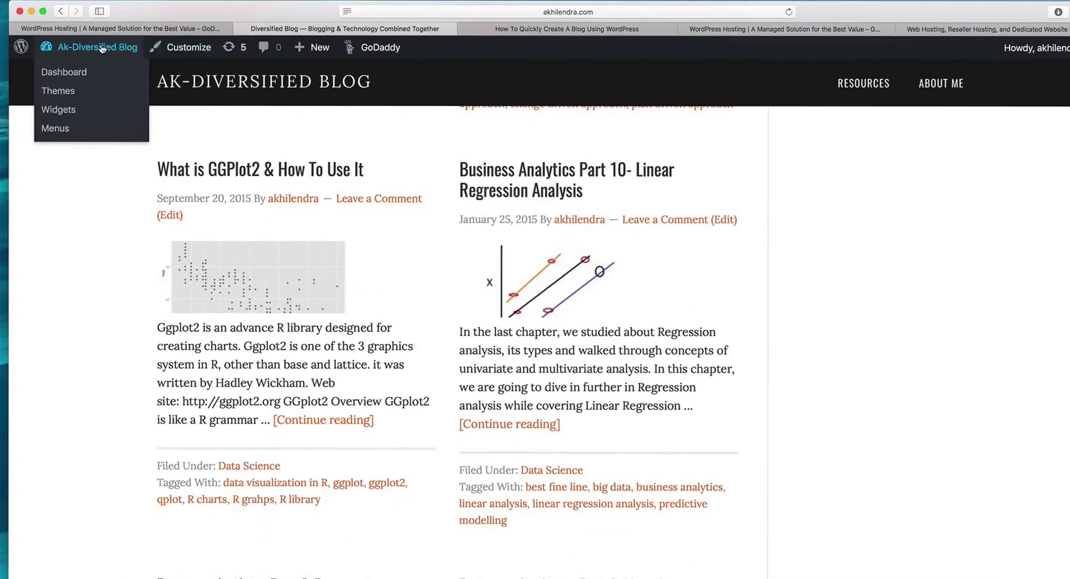
left_click(64, 72)
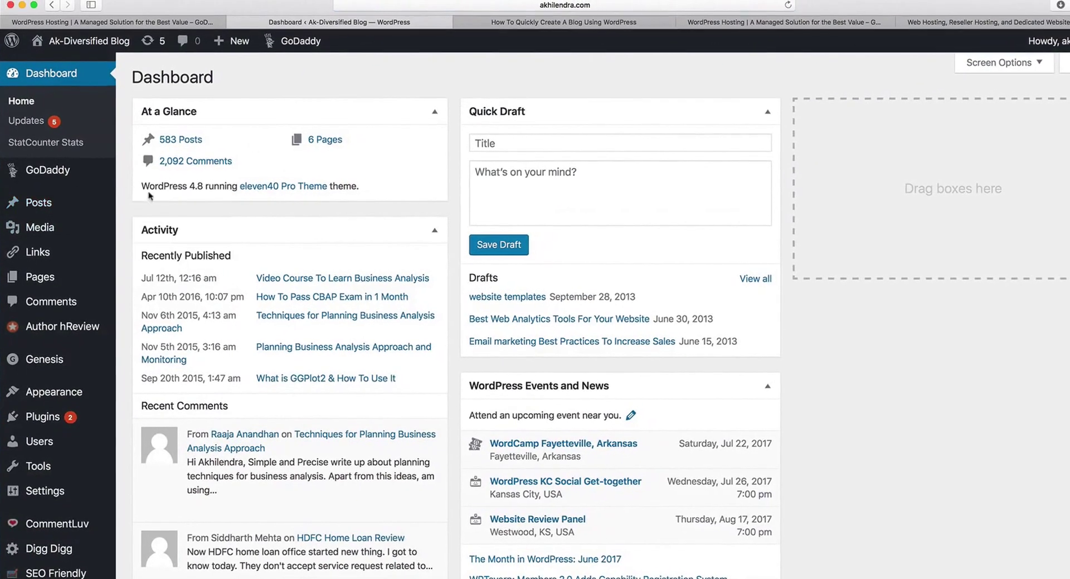
mouse_move(12, 321)
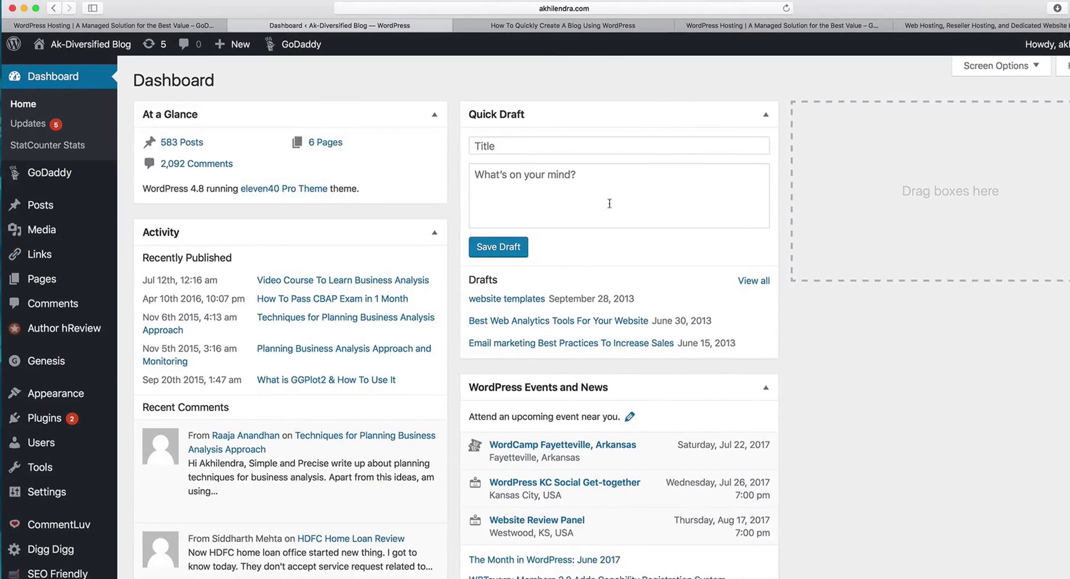
scroll(252, 259, "down", 5)
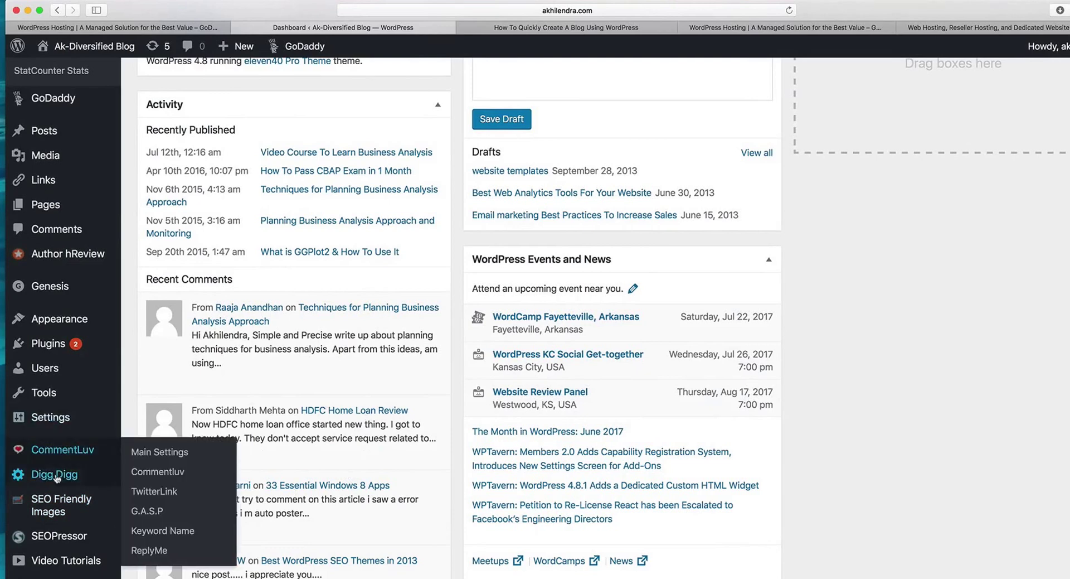
mouse_move(49, 503)
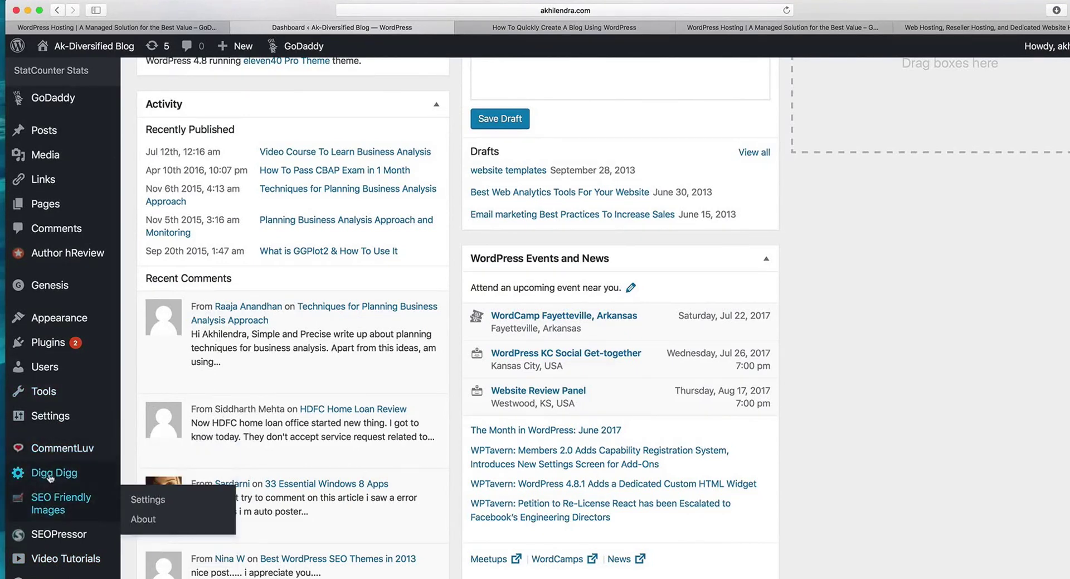
mouse_move(39, 495)
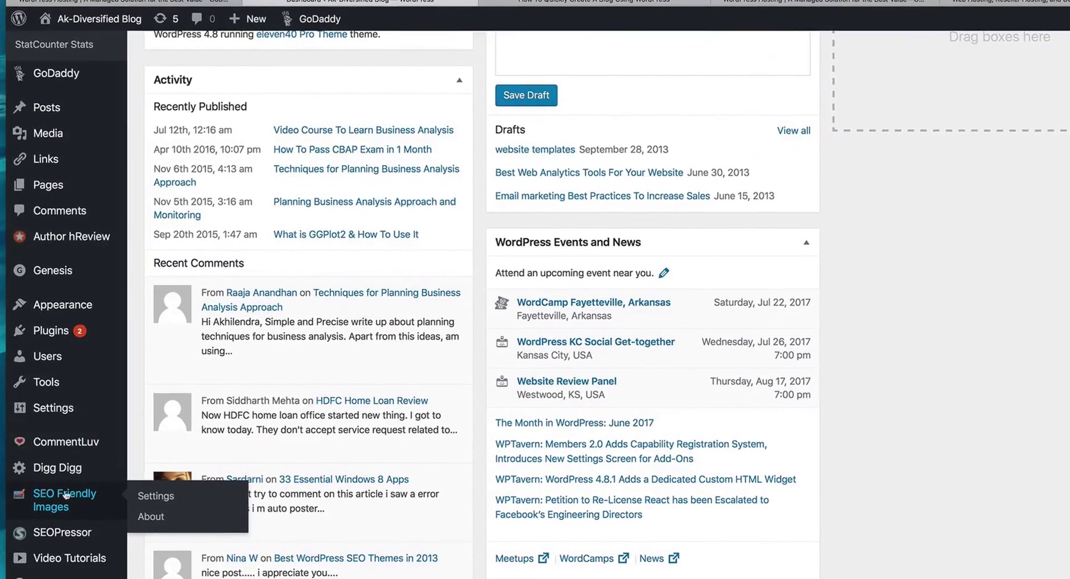
scroll(159, 282, "up", 5)
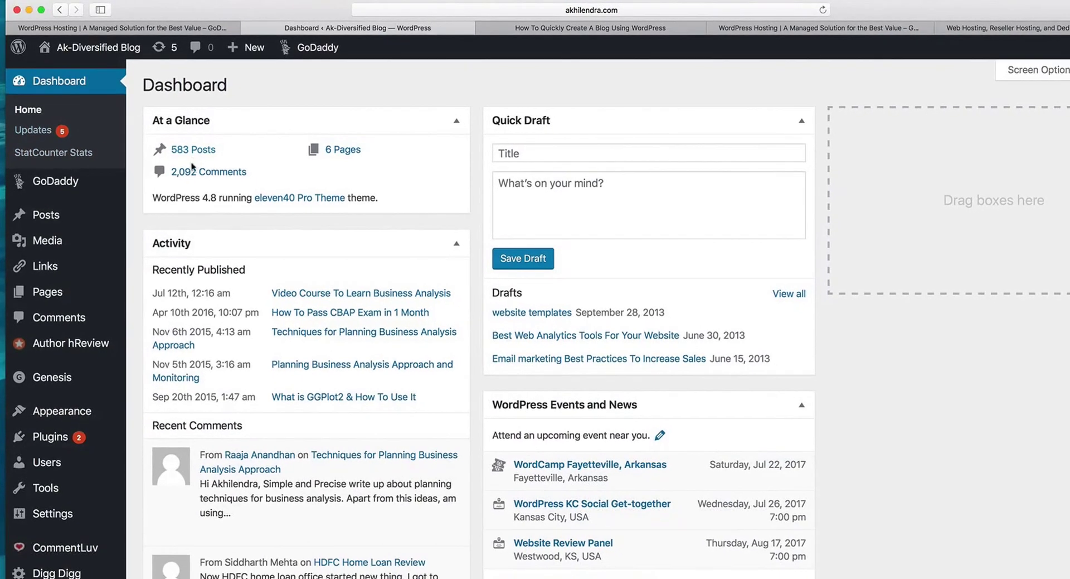
Open the blog's Media Library and browse through the uploaded images and documents
mouse_move(58, 193)
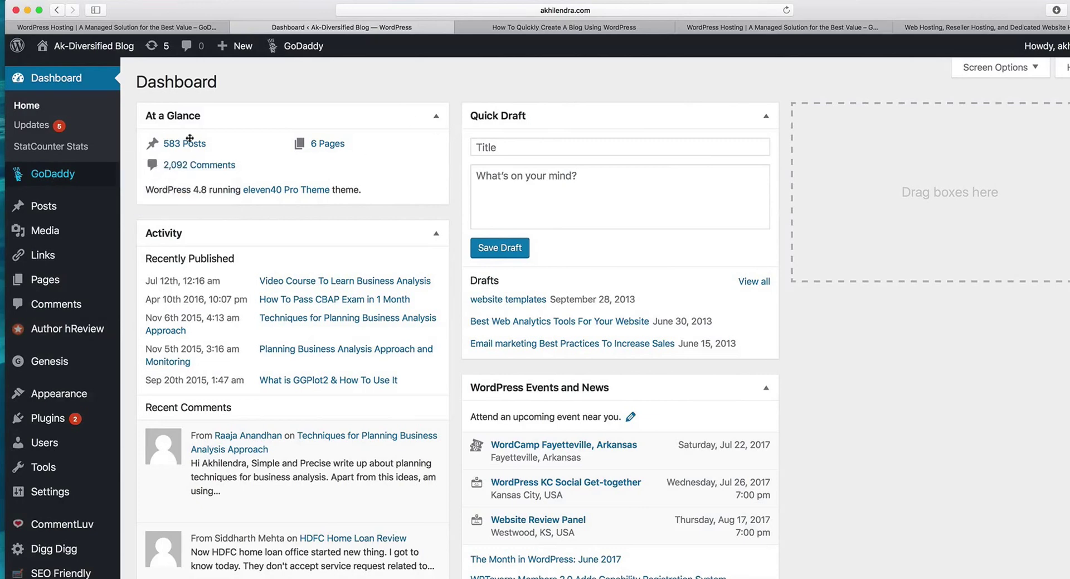
mouse_move(34, 210)
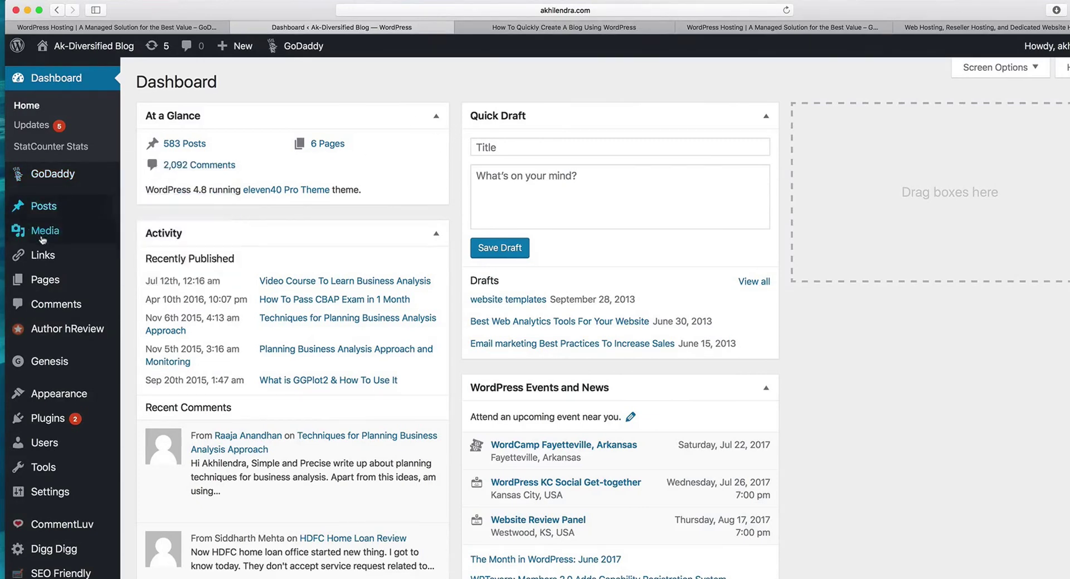
mouse_move(42, 239)
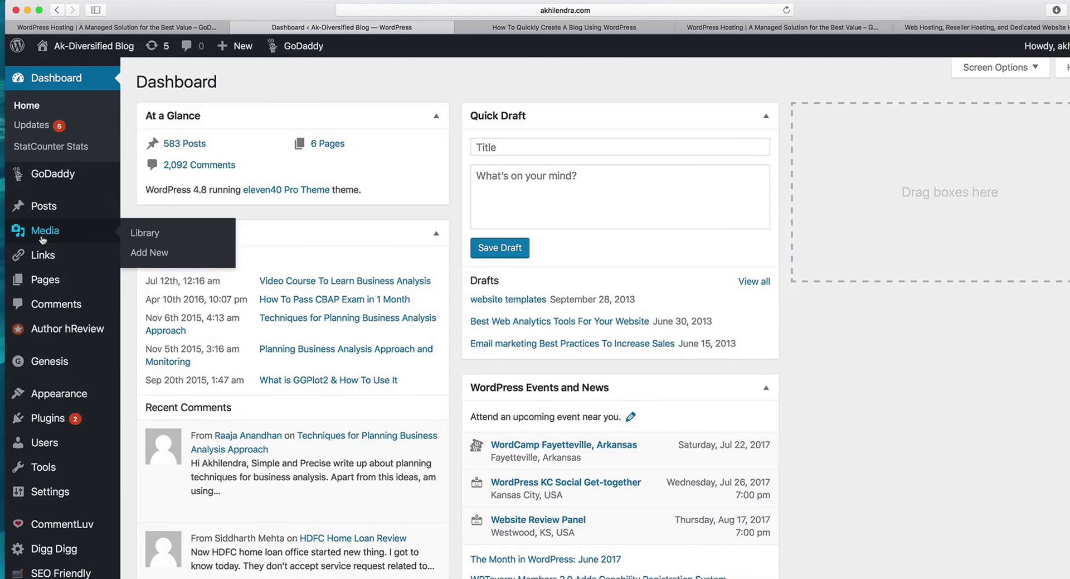
left_click(41, 237)
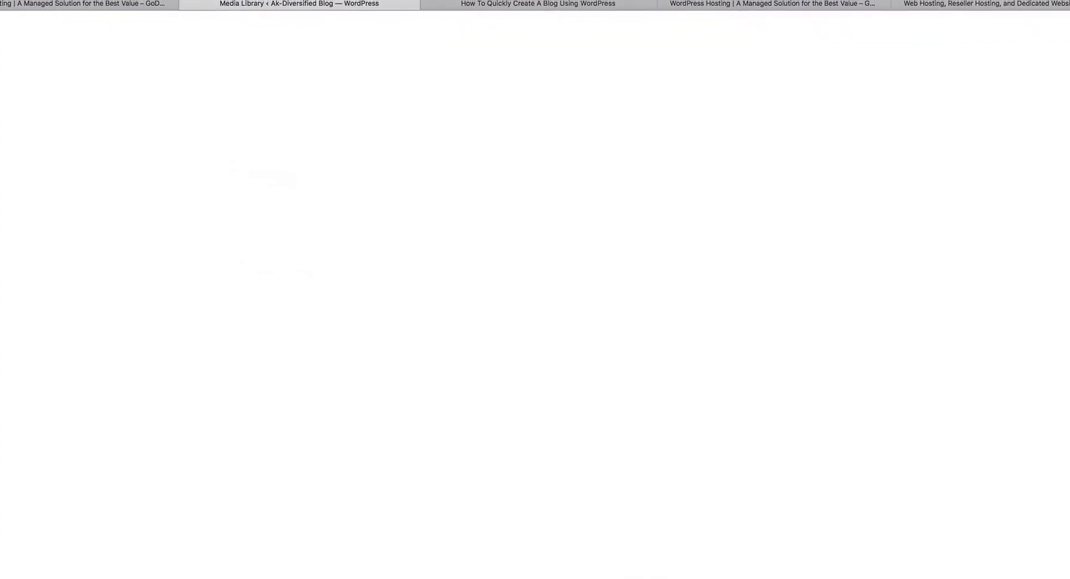
scroll(416, 230, "down", 10)
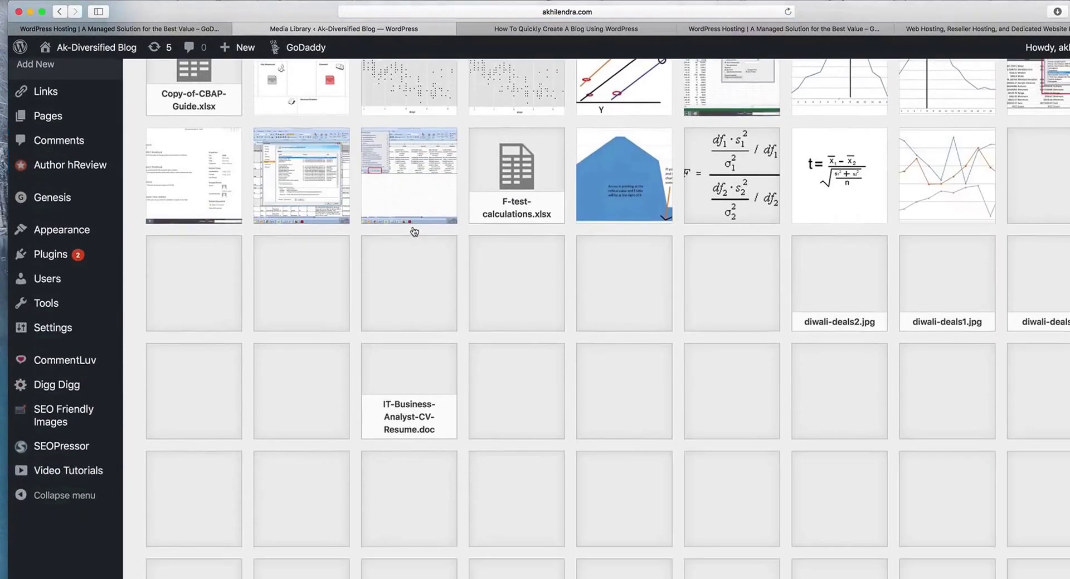
Leave the Media Library listing and open the upload page for adding new media files
scroll(385, 161, "up", 10)
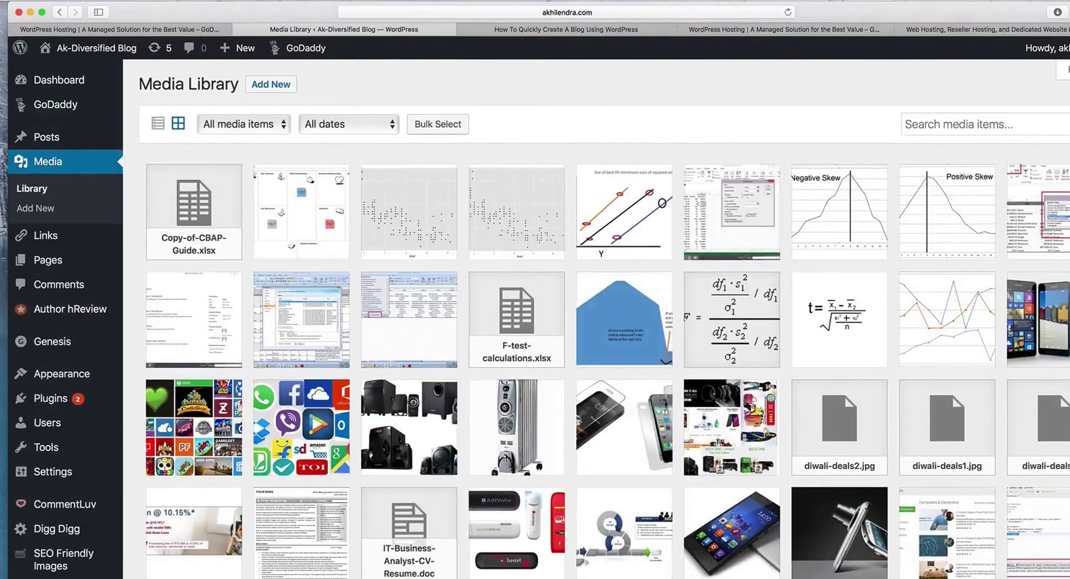
left_click(29, 212)
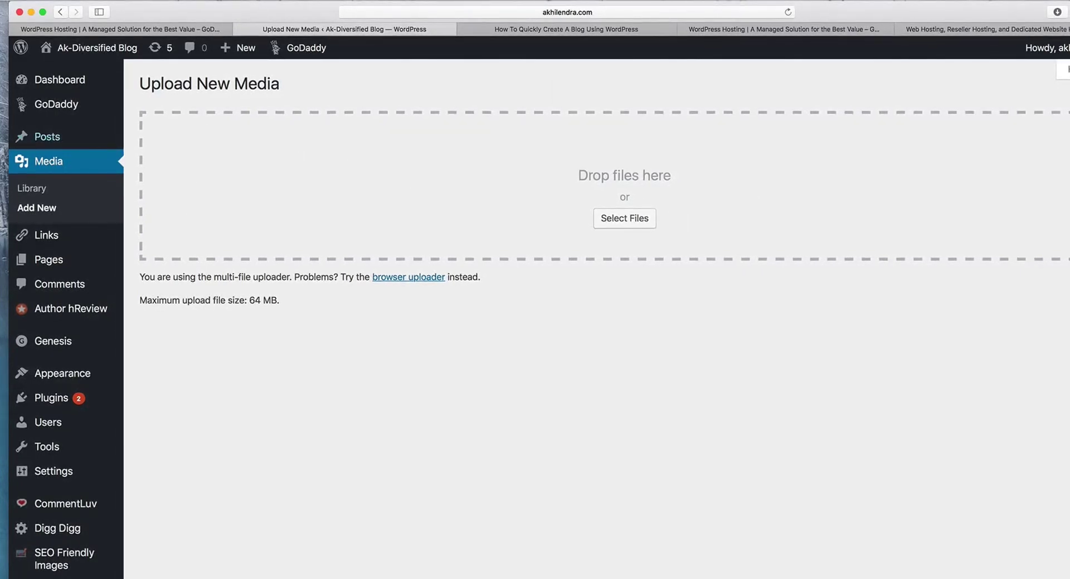
Open the list of all blog posts and browse through their titles, categories, tags and dates
mouse_move(29, 141)
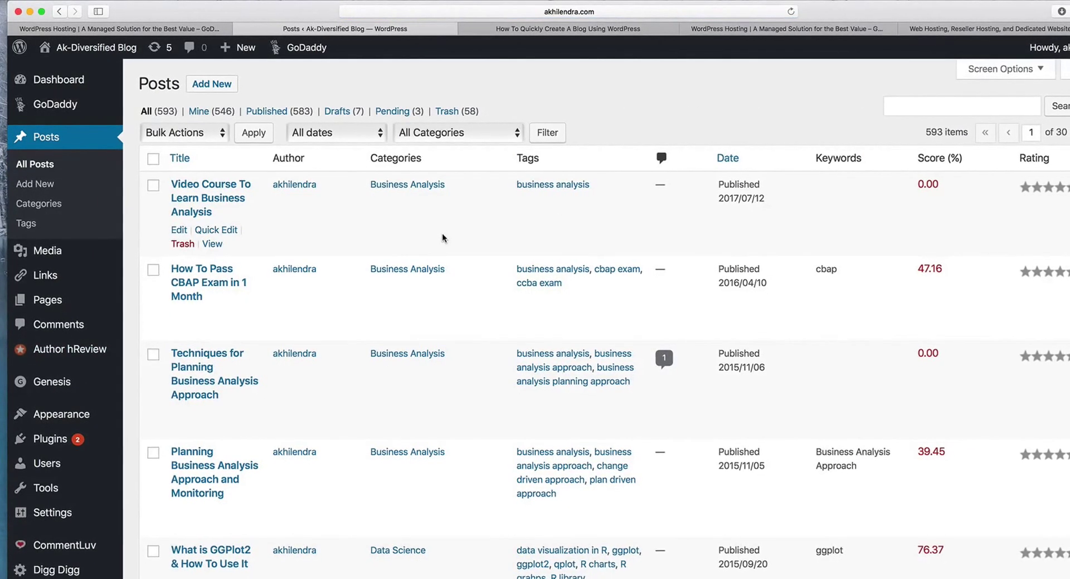
scroll(264, 141, "down", 5)
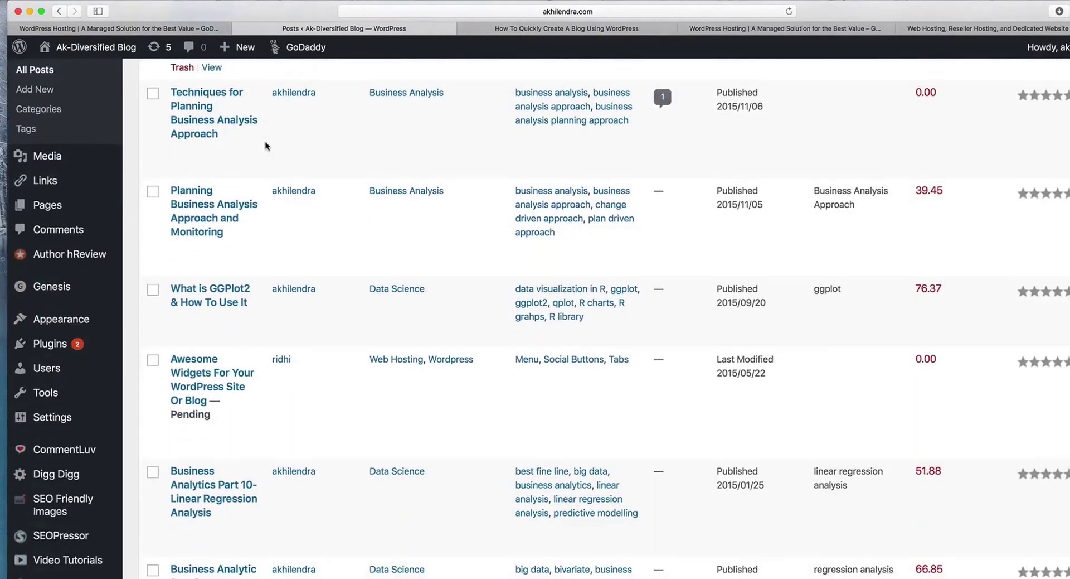
scroll(266, 140, "down", 5)
scroll(266, 140, "up", 10)
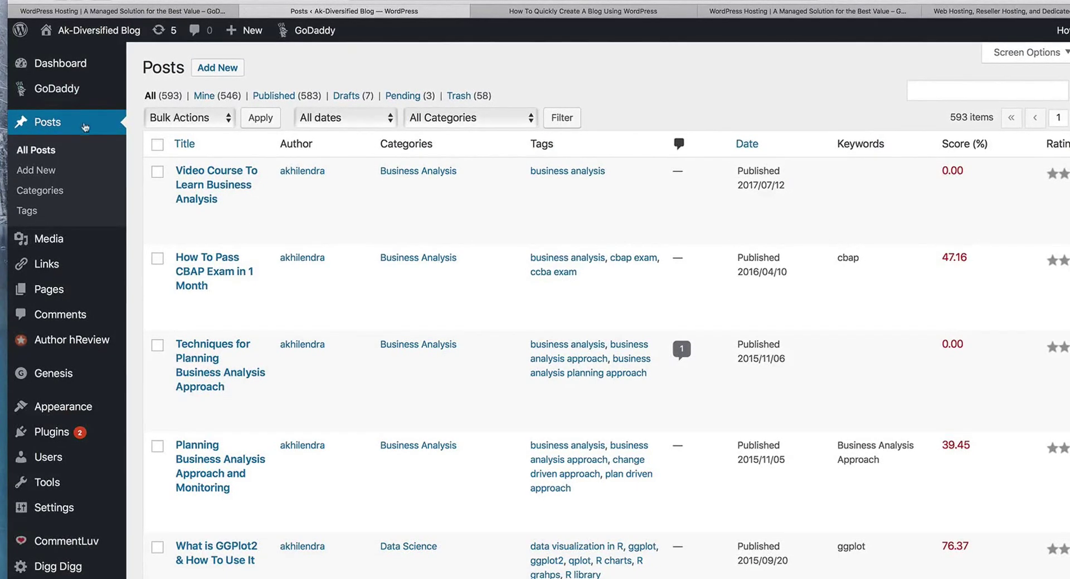
Start a new post and try its title field and content editor without entering any text
left_click(210, 68)
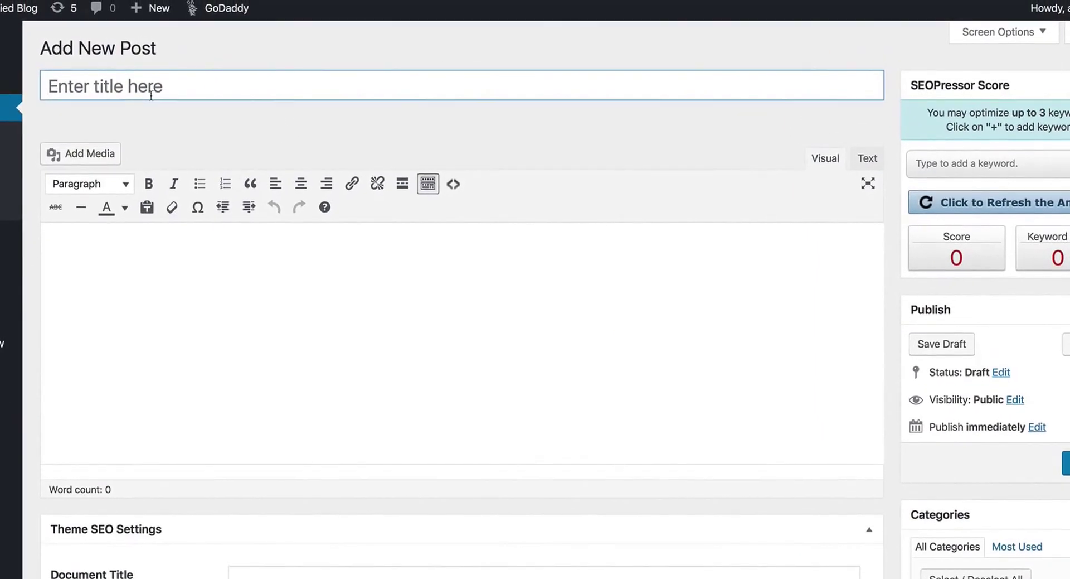
left_click(152, 83)
left_click(519, 320)
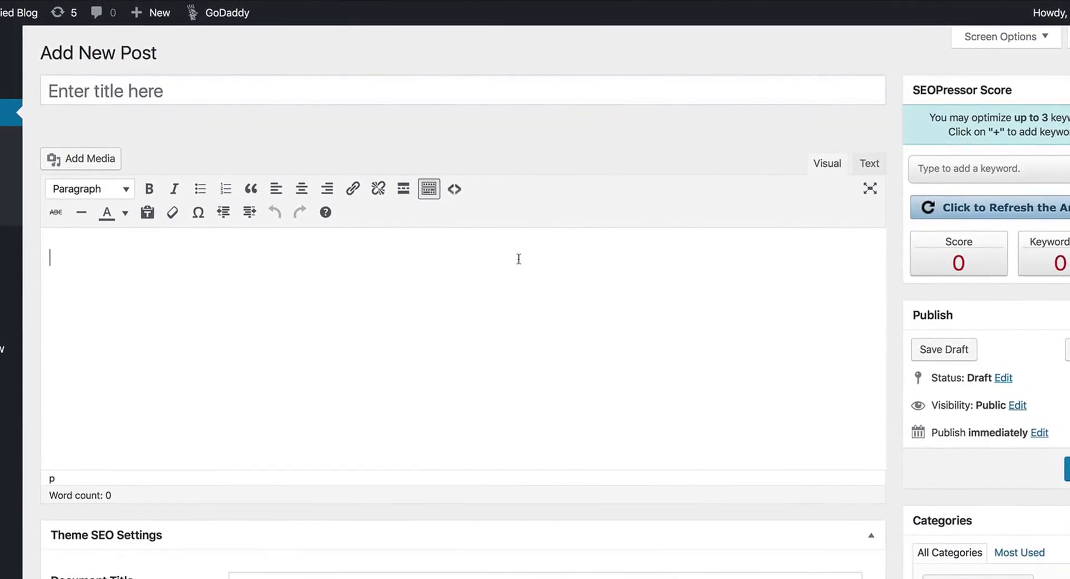
Review the new post's publishing options, category list, Add New Category option and Tags field
scroll(827, 342, "down", 2)
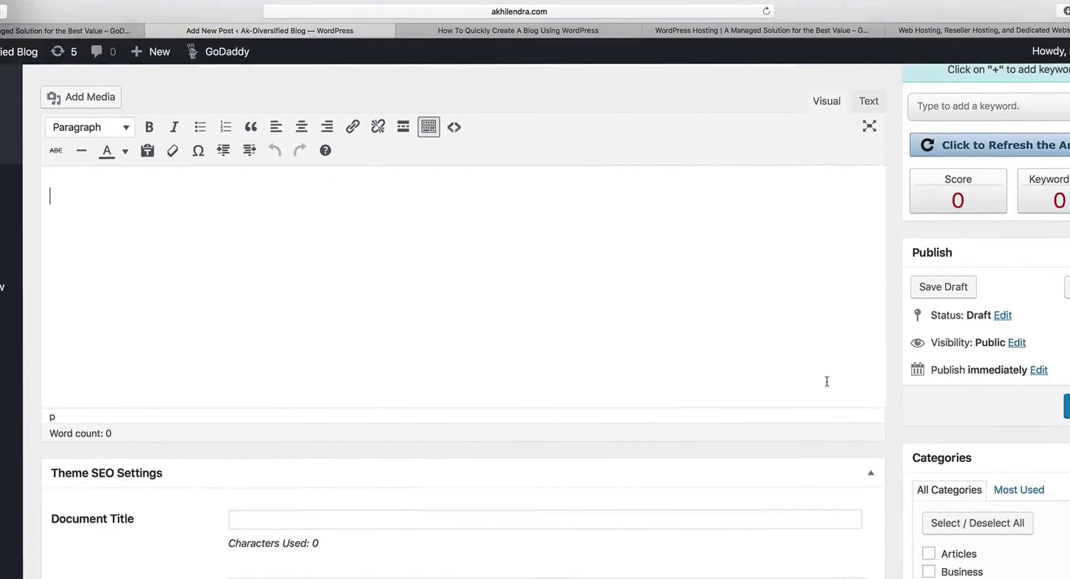
scroll(747, 340, "down", 3)
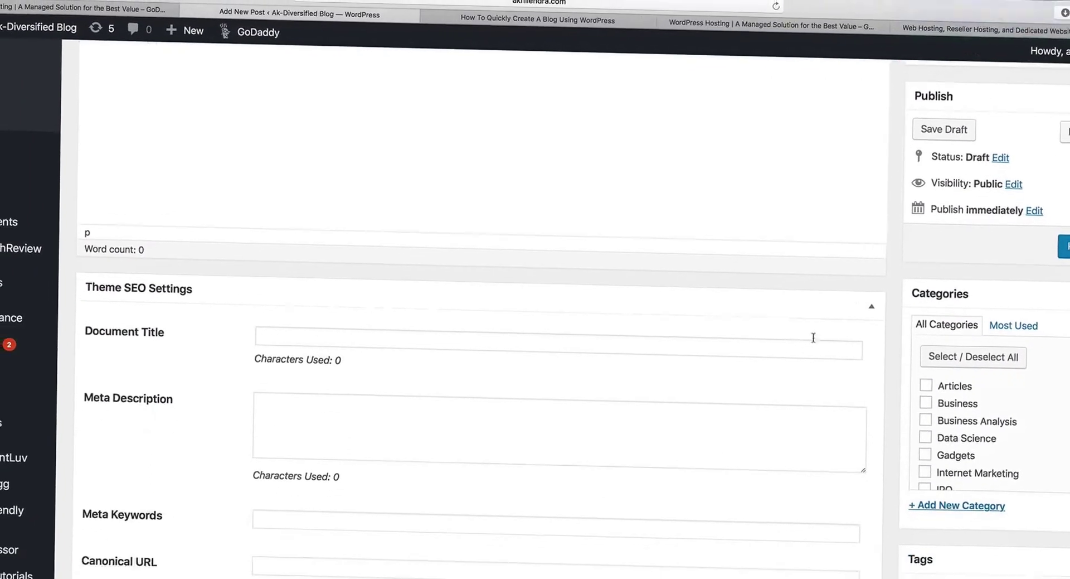
scroll(808, 341, "down", 1)
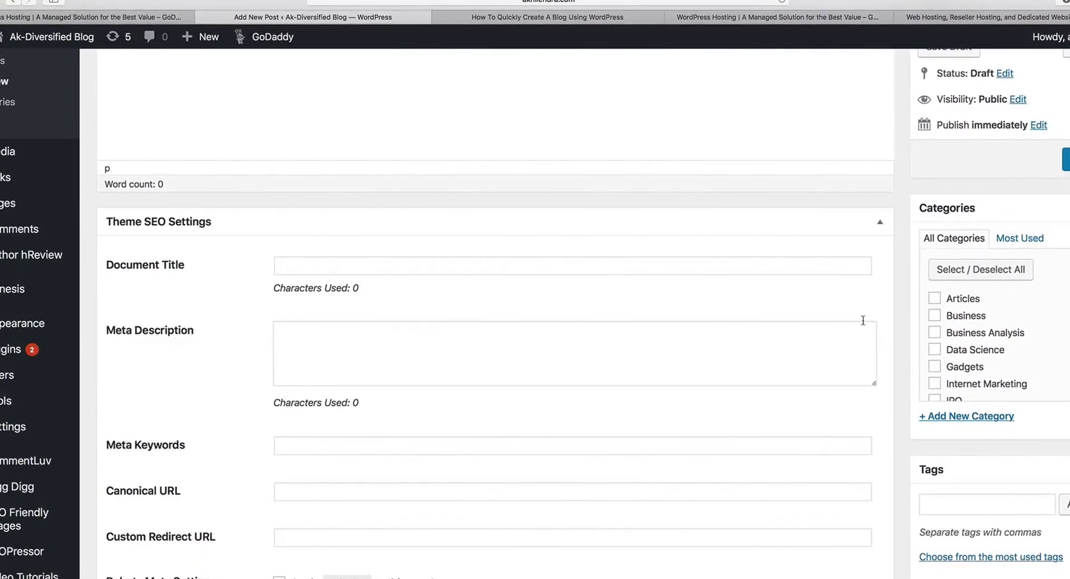
scroll(1024, 332, "down", 2)
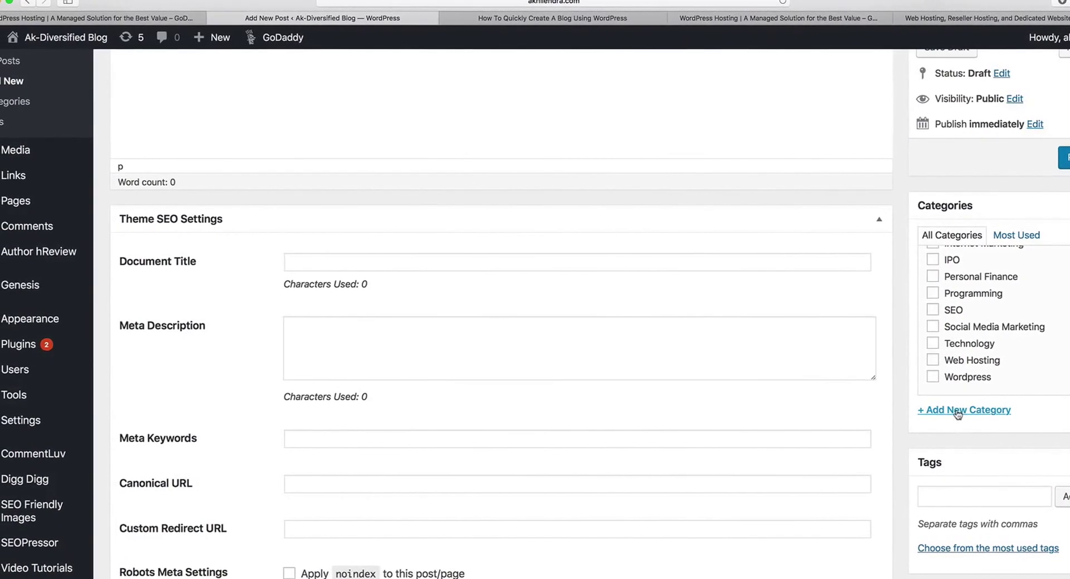
left_click_drag(919, 413, 983, 413)
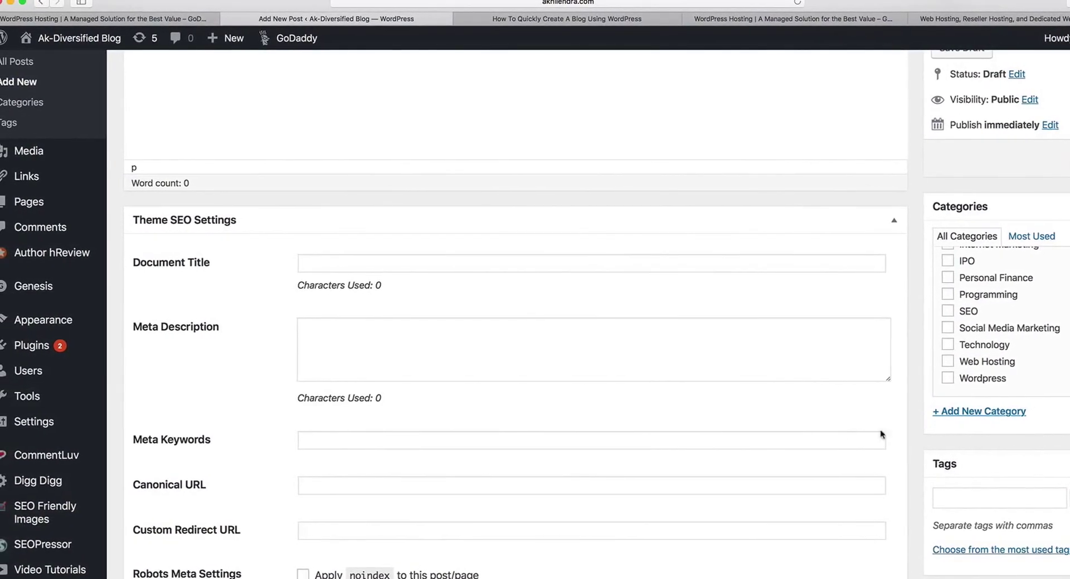
scroll(892, 430, "down", 3)
left_click(965, 407)
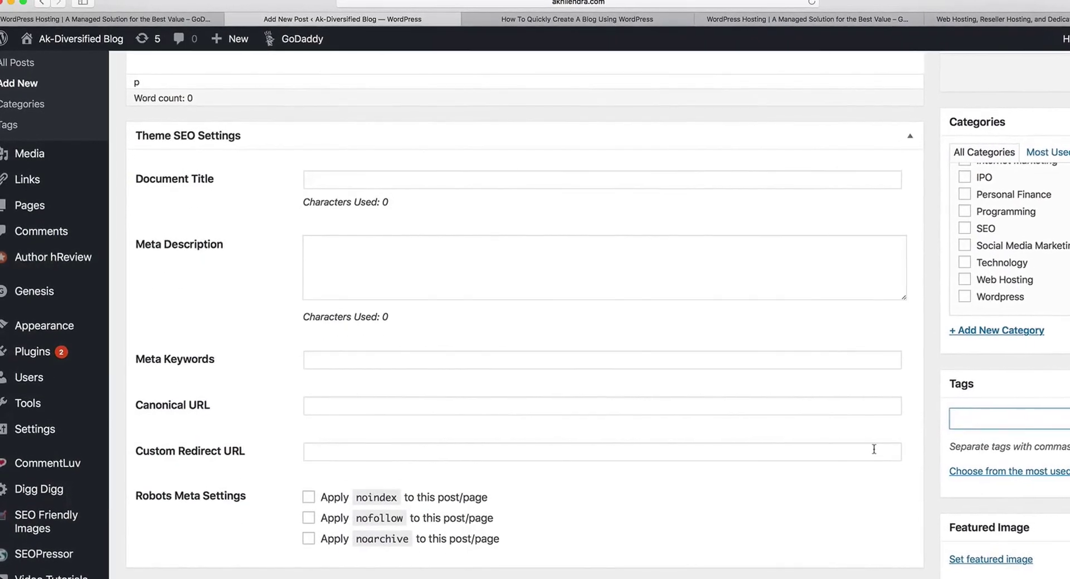
Examine the new post's Theme SEO Settings, including the Robots Meta options, and its Layout Settings
scroll(882, 443, "down", 3)
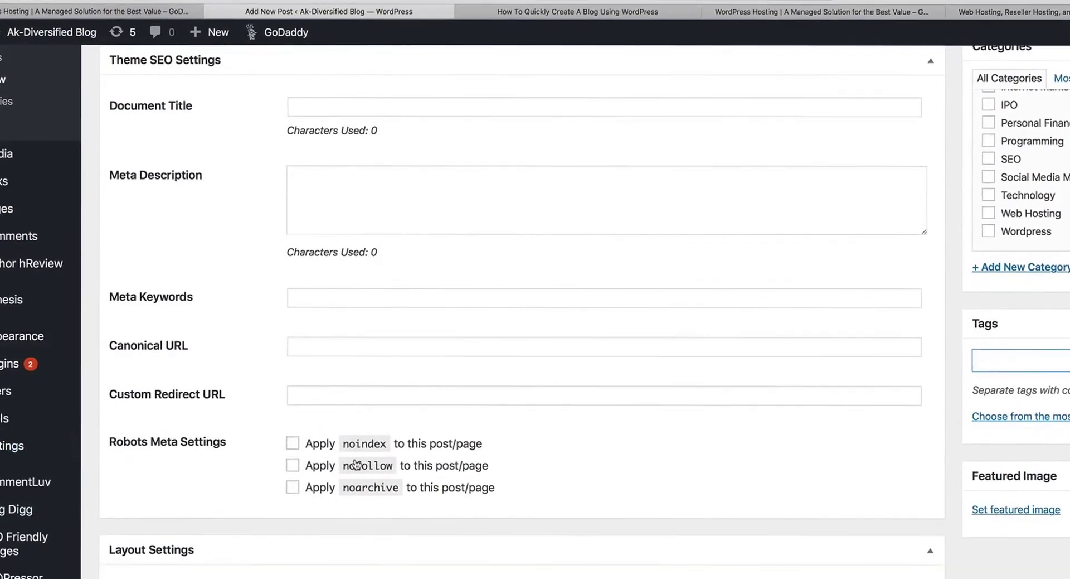
scroll(359, 468, "down", 4)
scroll(357, 468, "up", 8)
scroll(348, 450, "up", 5)
scroll(352, 452, "down", 6)
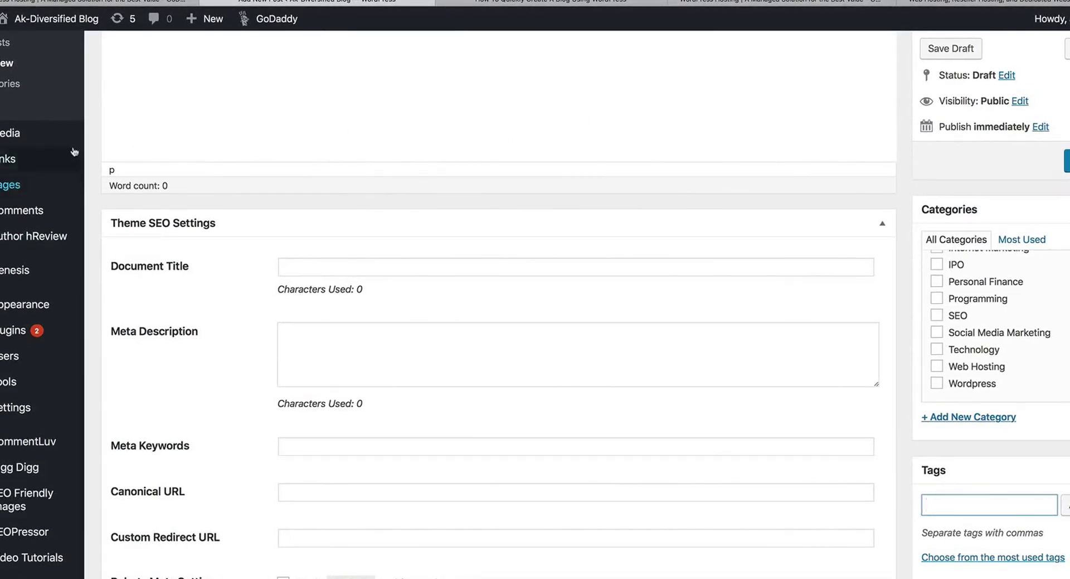
Open the list of all blog links, followed by the list of all pages
mouse_move(78, 159)
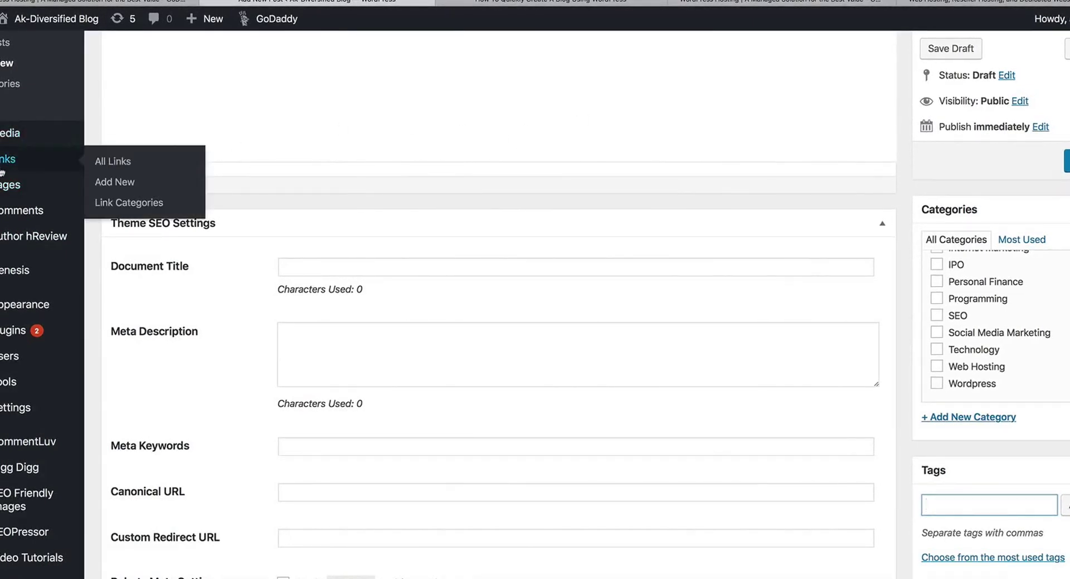
left_click(119, 167)
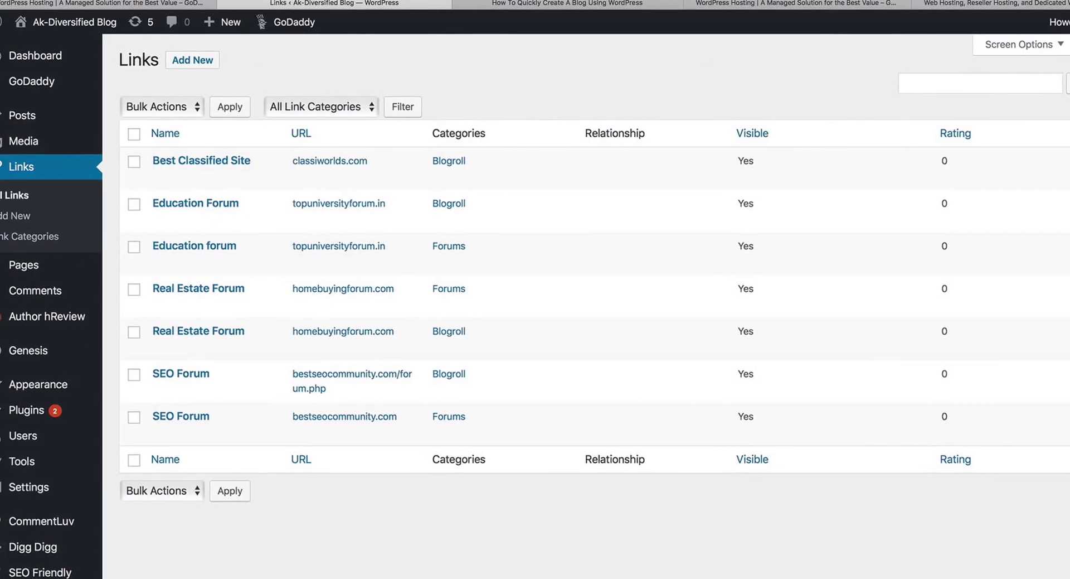
left_click(35, 273)
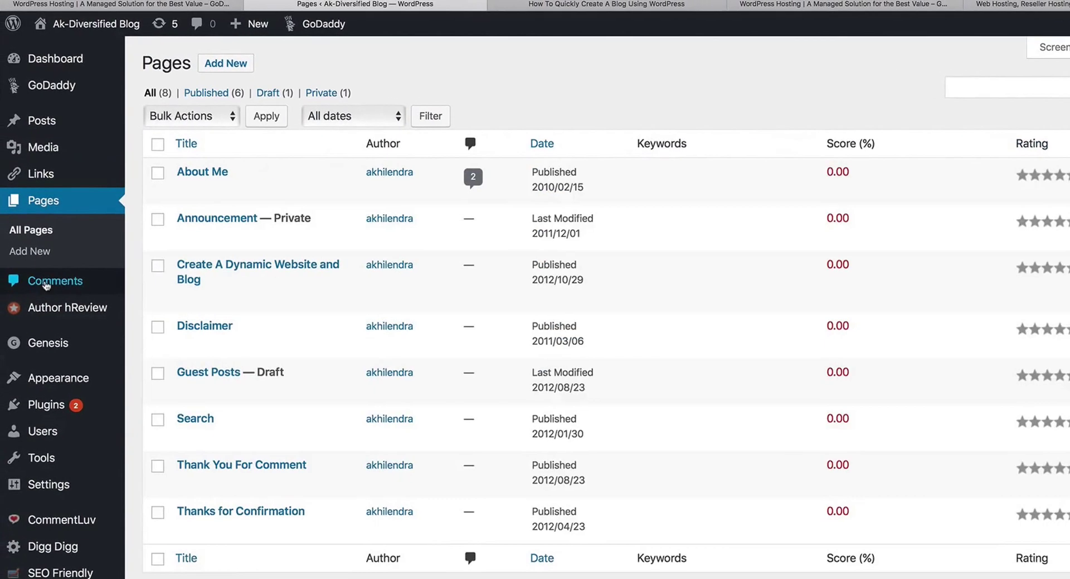
View the public Create A Dynamic Website and Blog page as an example, and return to the Pages list
left_click(627, 8)
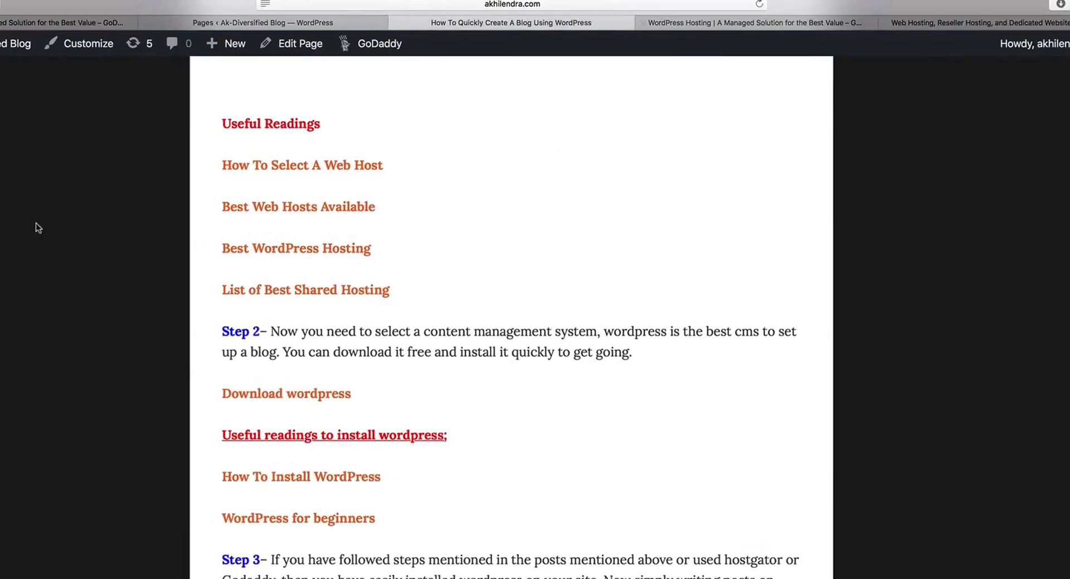
scroll(142, 267, "up", 5)
scroll(142, 266, "up", 10)
scroll(142, 267, "down", 3)
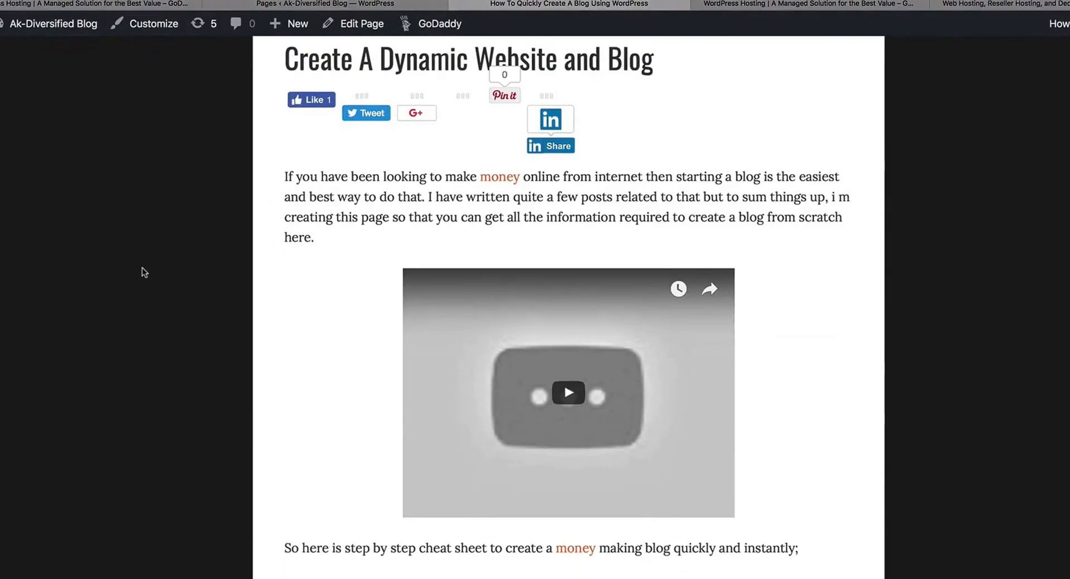
scroll(142, 266, "up", 3)
left_click(304, 3)
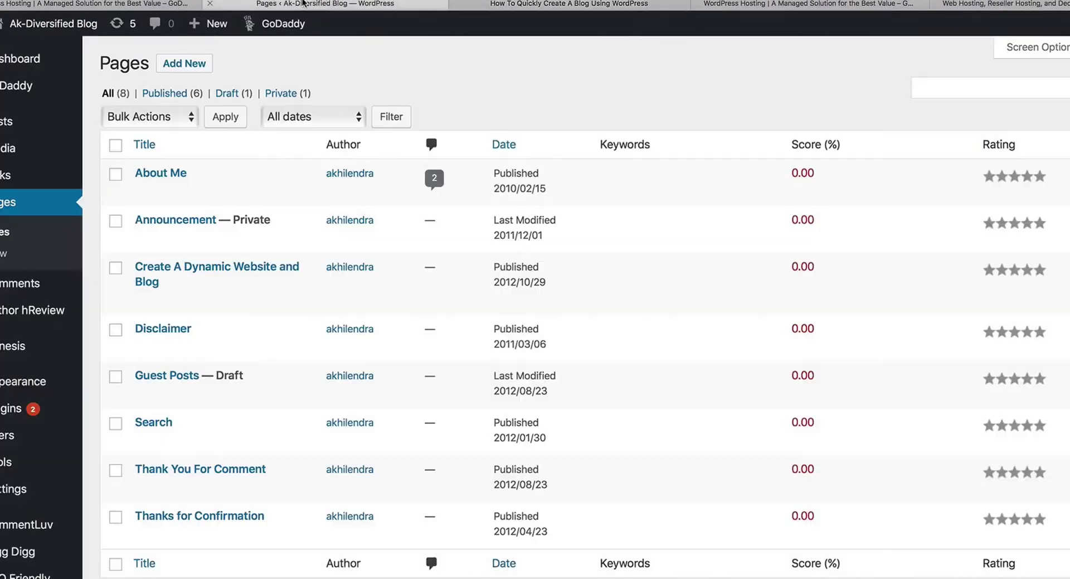
mouse_move(50, 121)
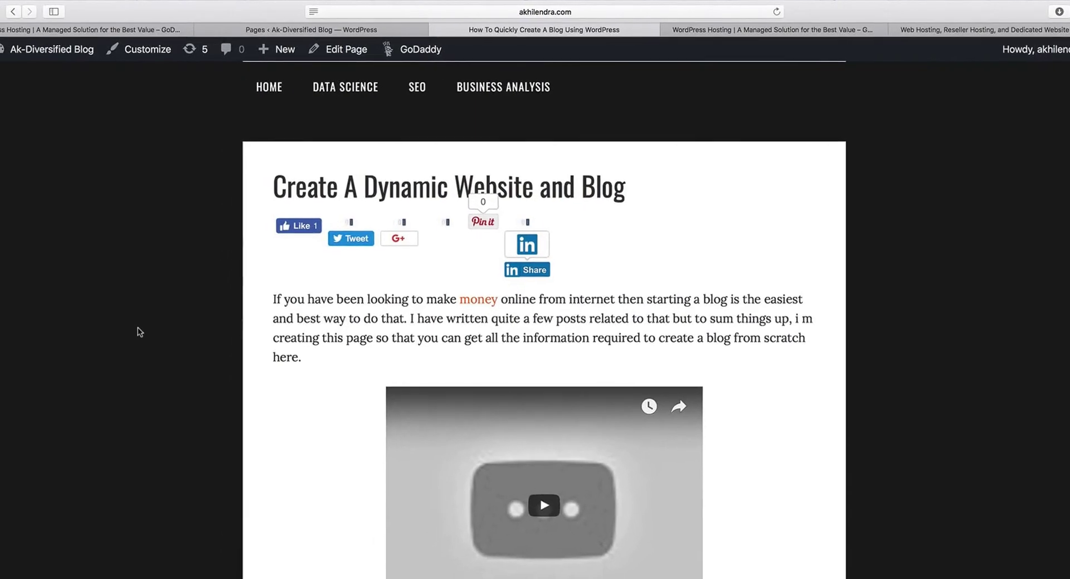
Read through the public page's blog creation cheat sheet, from Step 1 to the recommended themes in Step 3
scroll(229, 243, "down", 10)
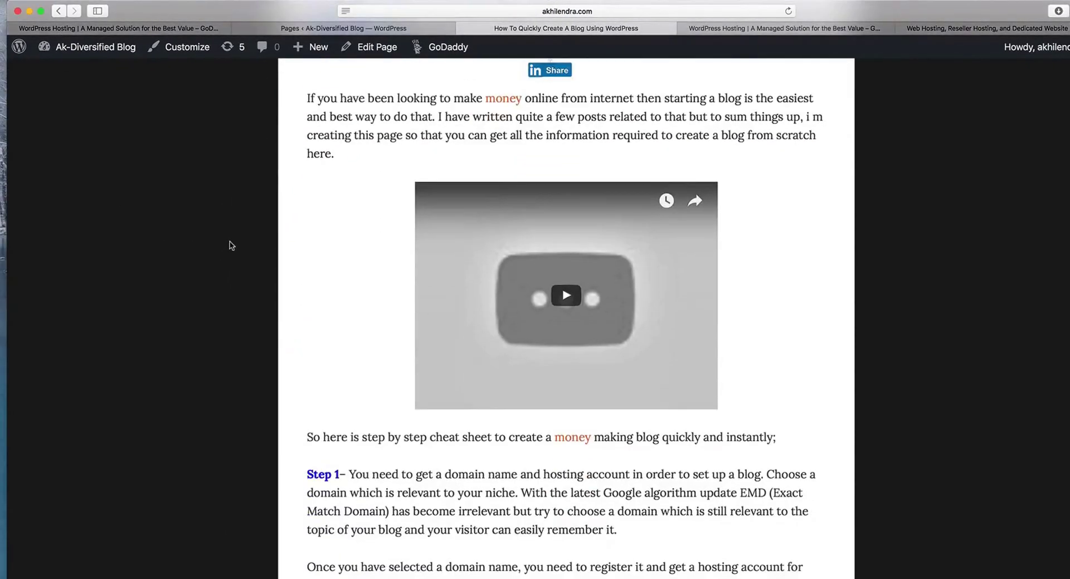
scroll(234, 245, "down", 2)
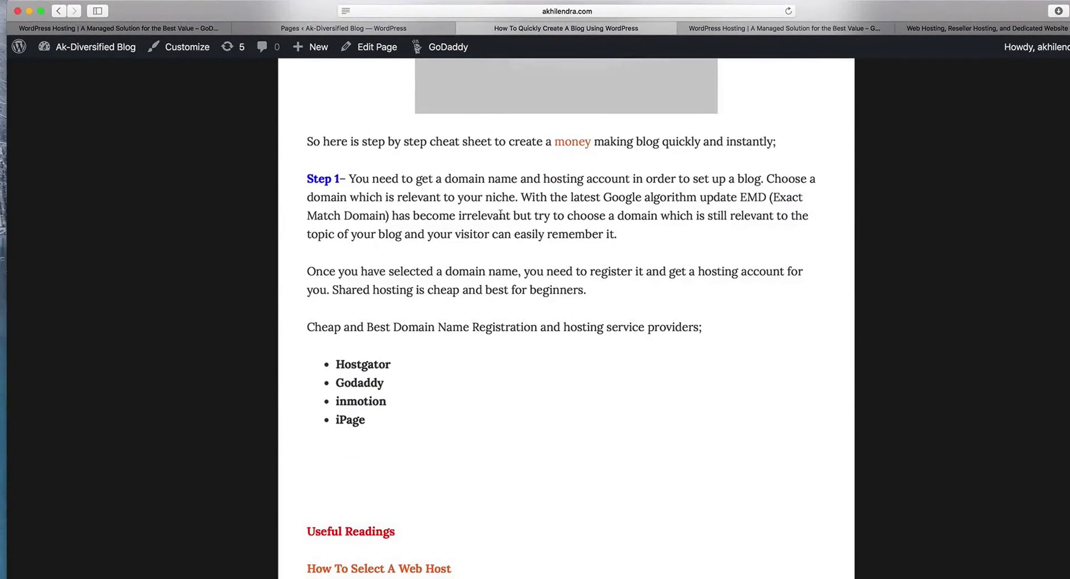
scroll(499, 213, "down", 15)
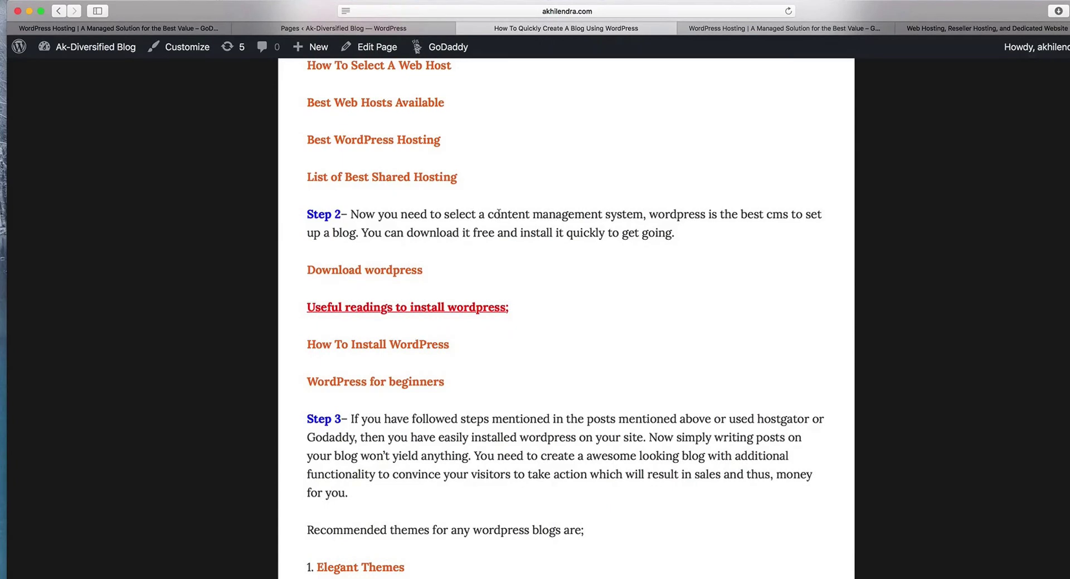
scroll(498, 213, "down", 7)
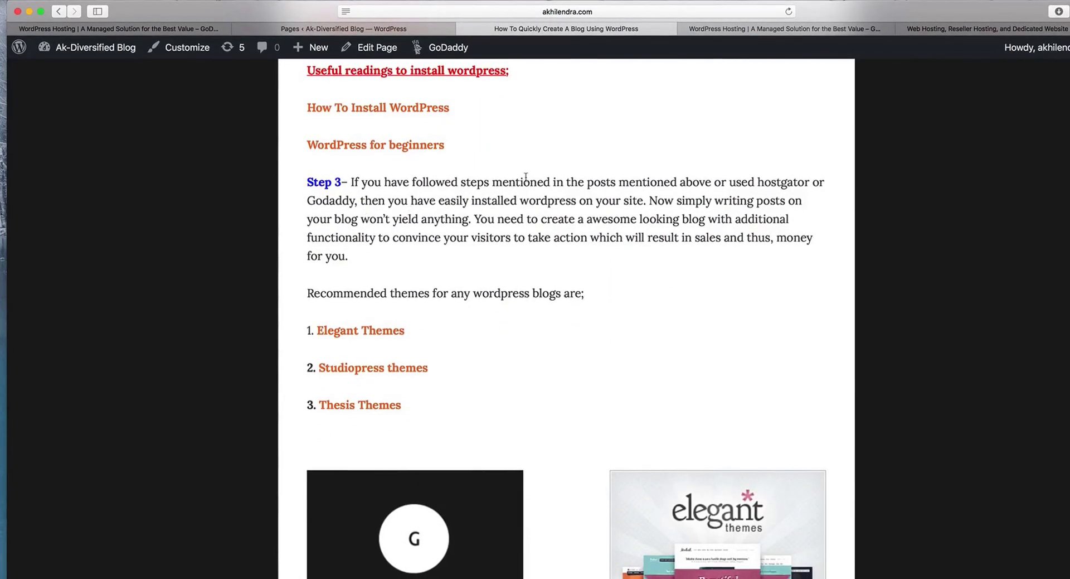
Return to the WordPress admin, open the installed themes and browse the whole collection
left_click(389, 28)
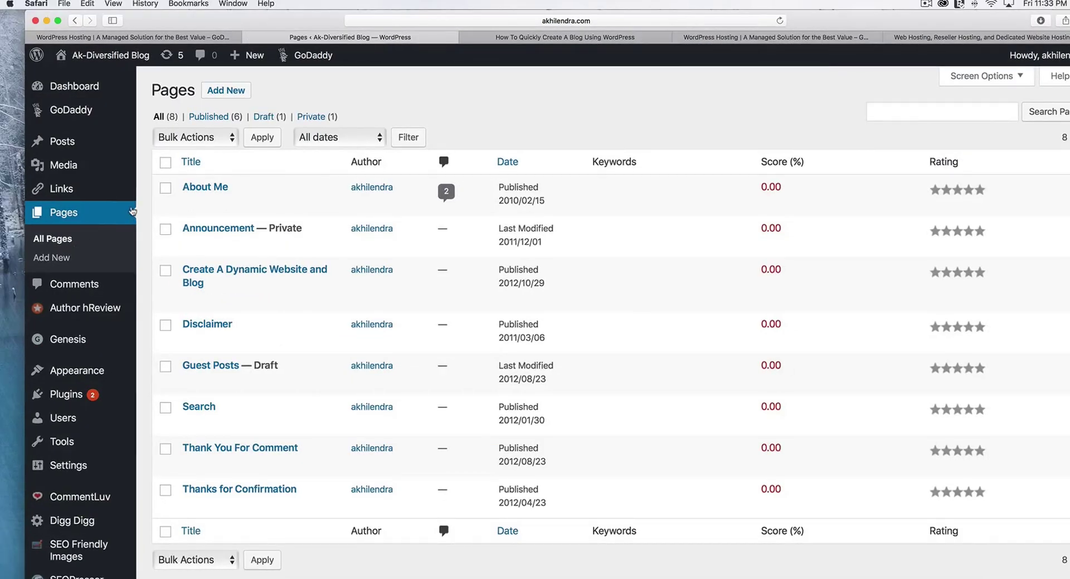
mouse_move(54, 381)
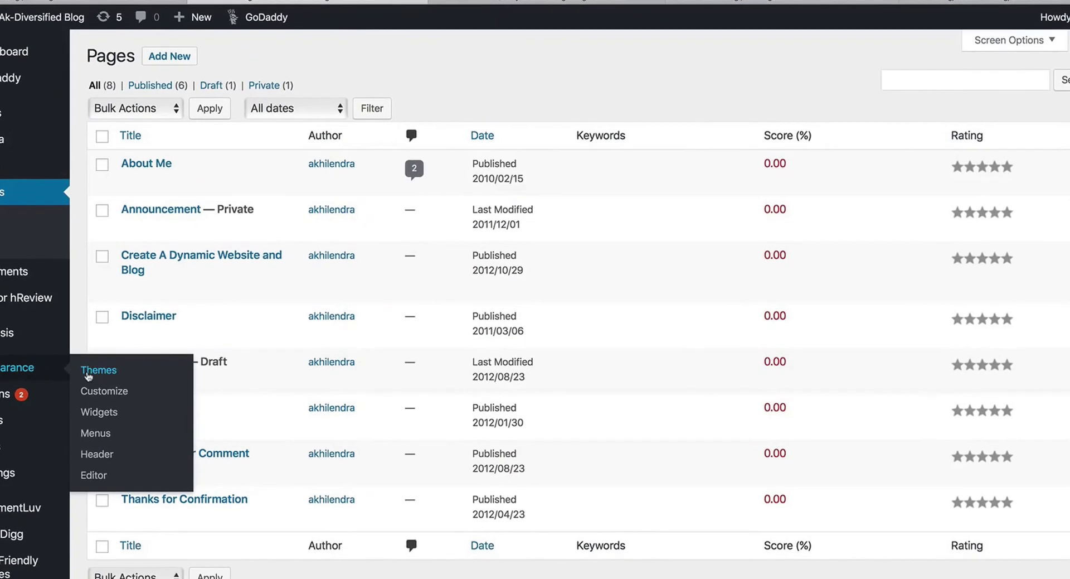
left_click(153, 376)
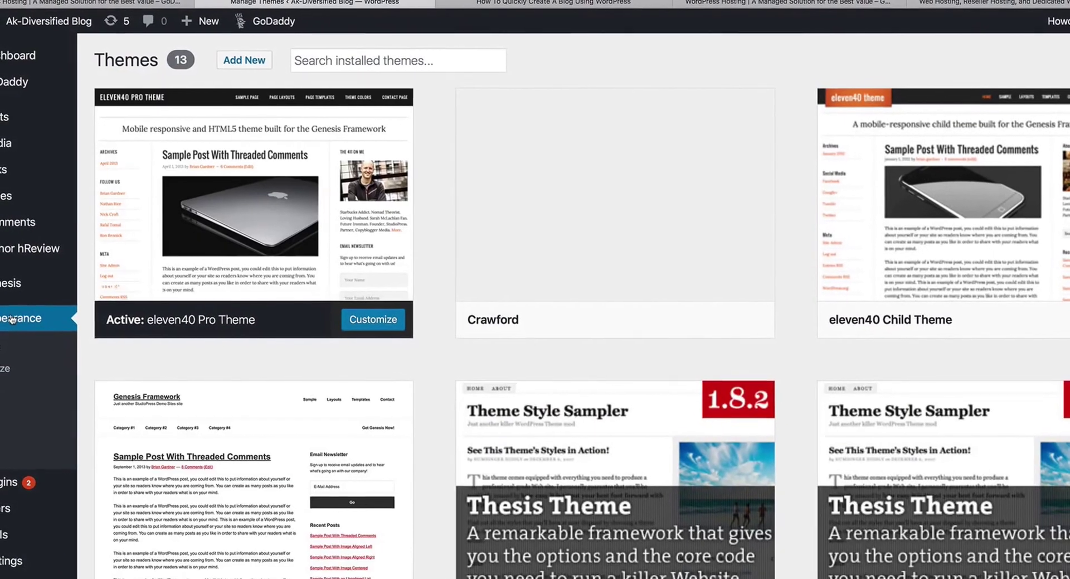
scroll(576, 371, "down", 10)
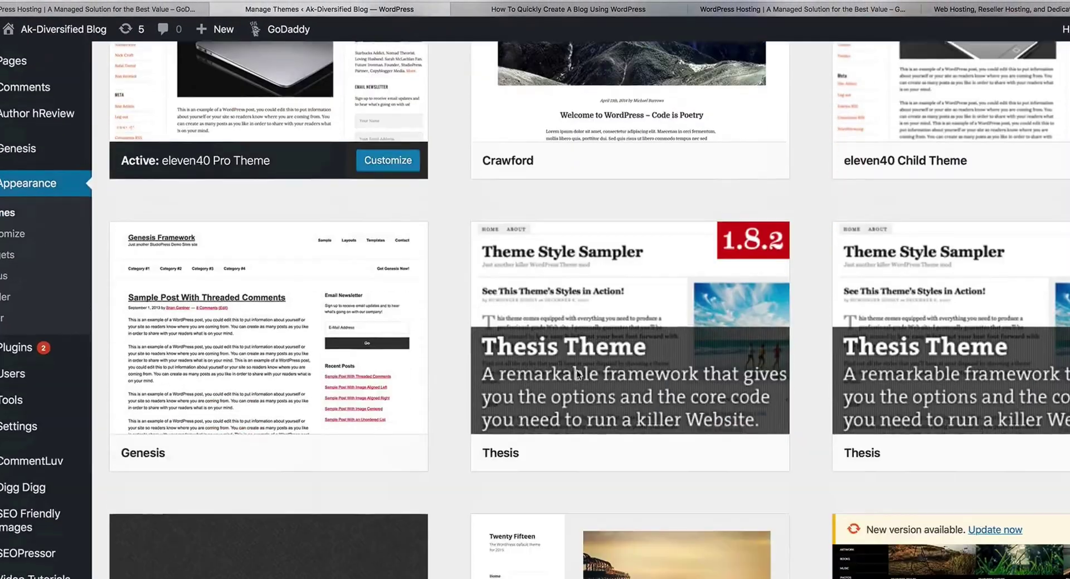
scroll(578, 374, "down", 6)
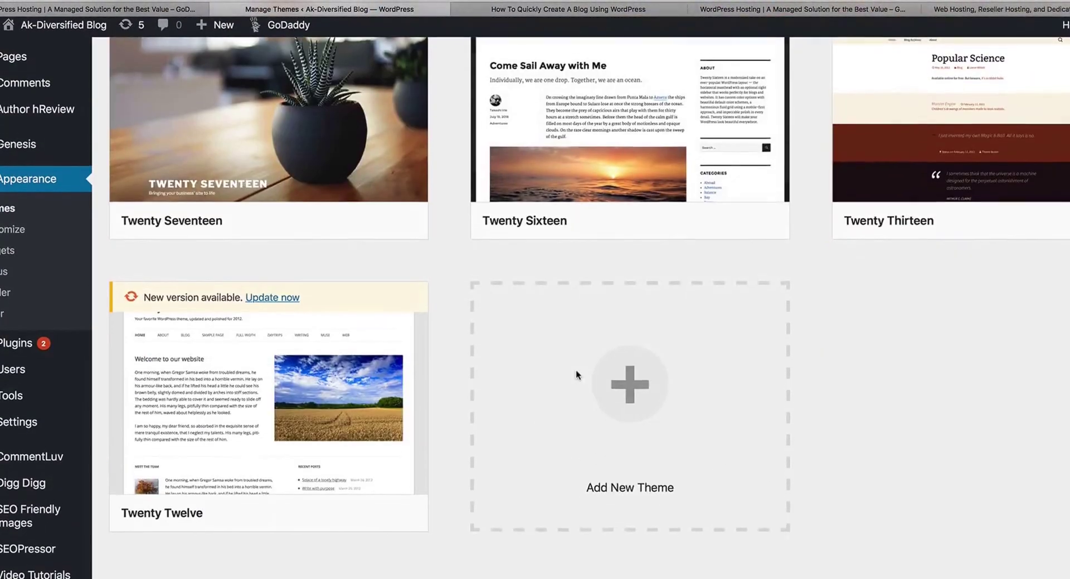
scroll(578, 374, "up", 15)
scroll(578, 375, "up", 3)
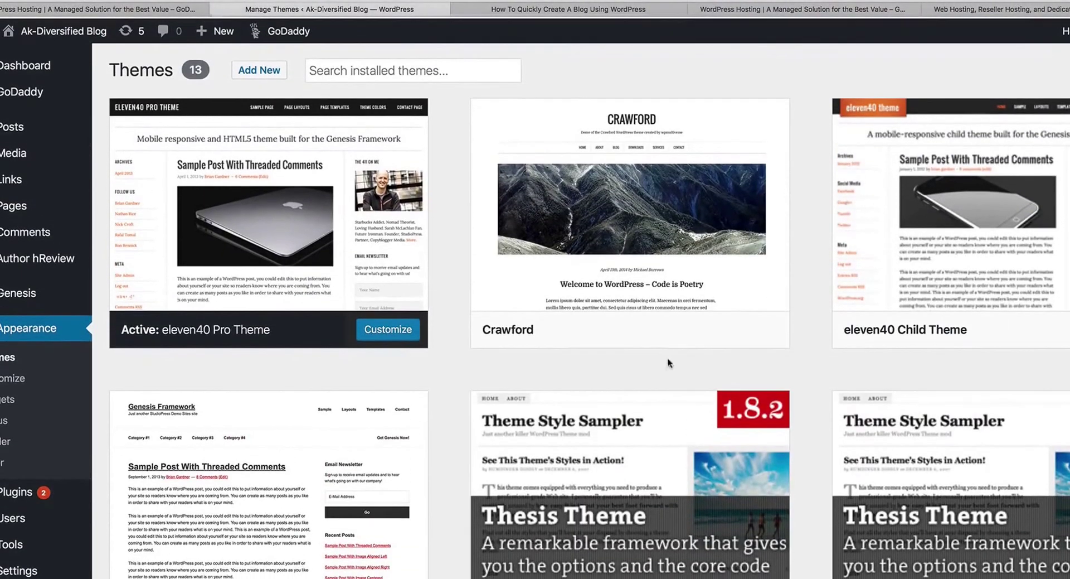
Open the page for adding new themes and enter real estate as the theme search term
left_click(236, 69)
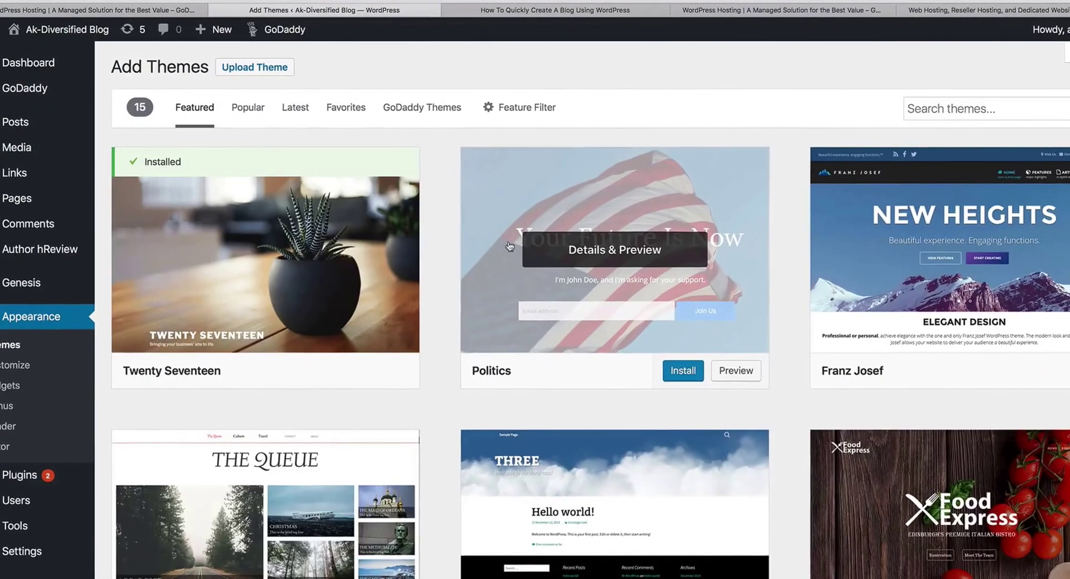
left_click(1055, 109)
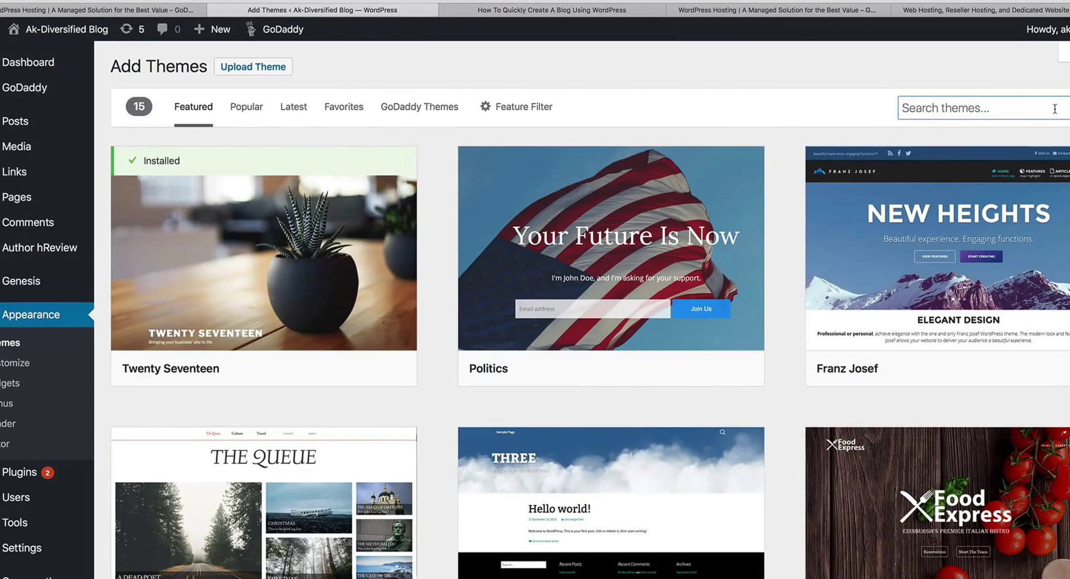
type("real es")
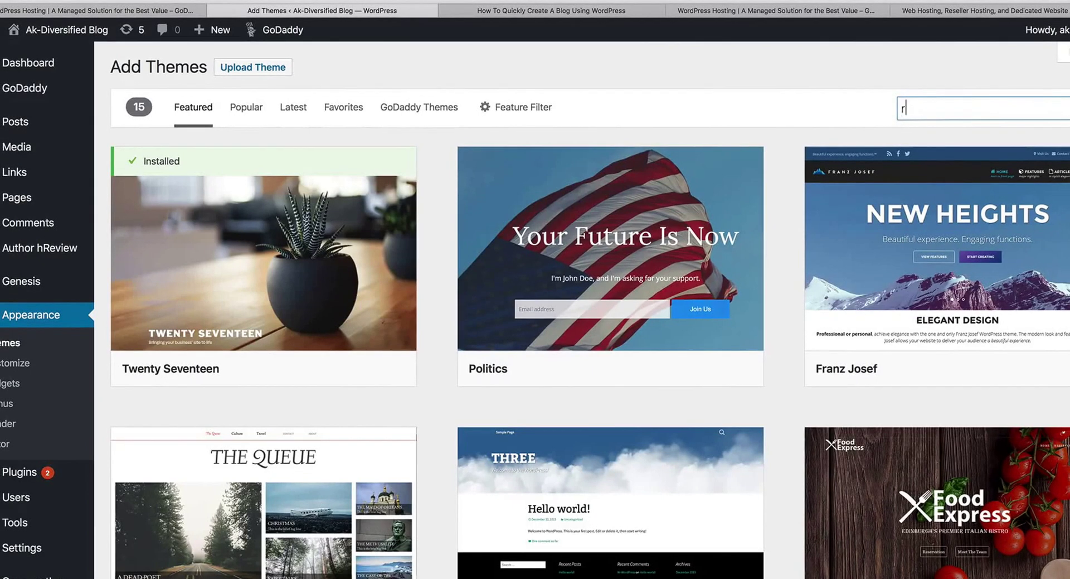
type("tate")
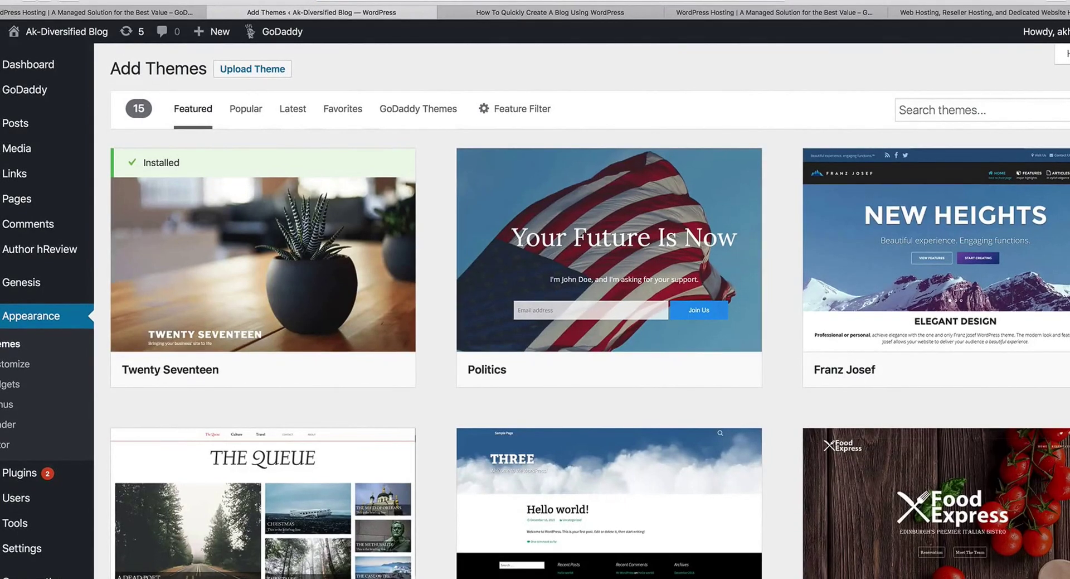
left_click(988, 113)
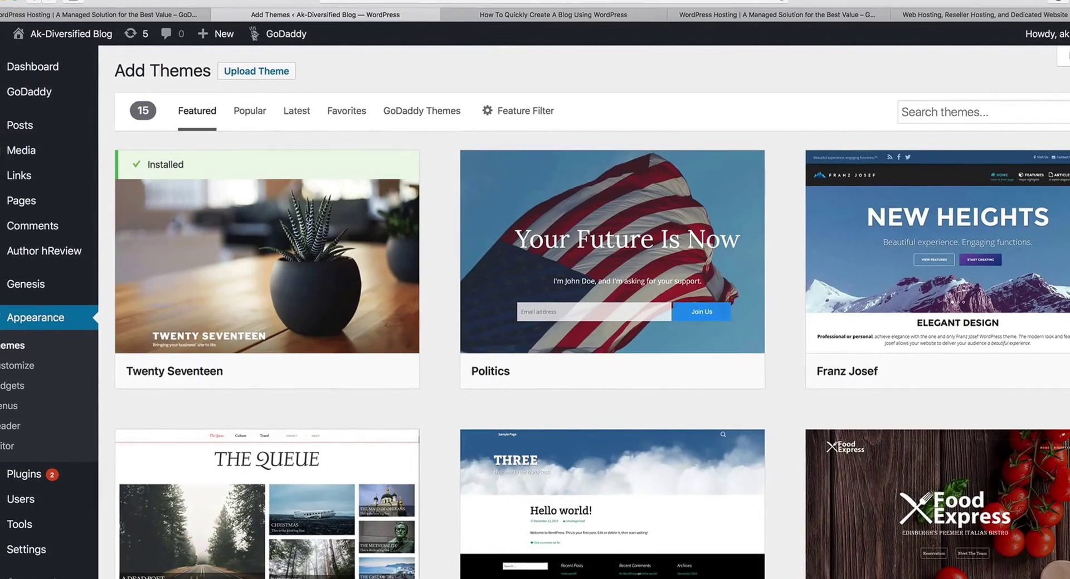
Look over the featured themes, and browse the popular themes down past Magazine Point, Writee and Primer
mouse_move(858, 248)
scroll(580, 343, "down", 15)
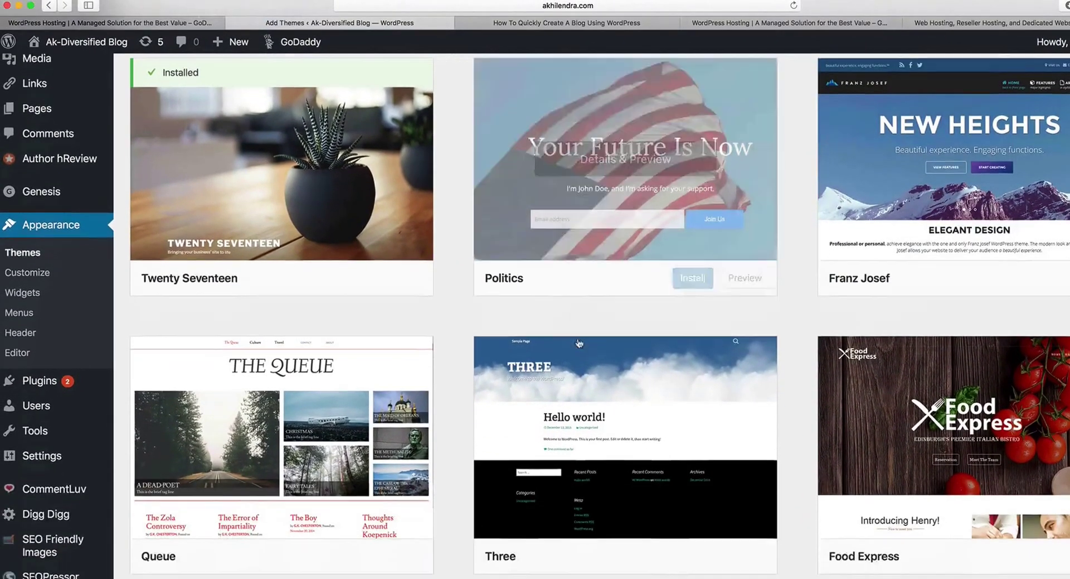
scroll(578, 340, "up", 20)
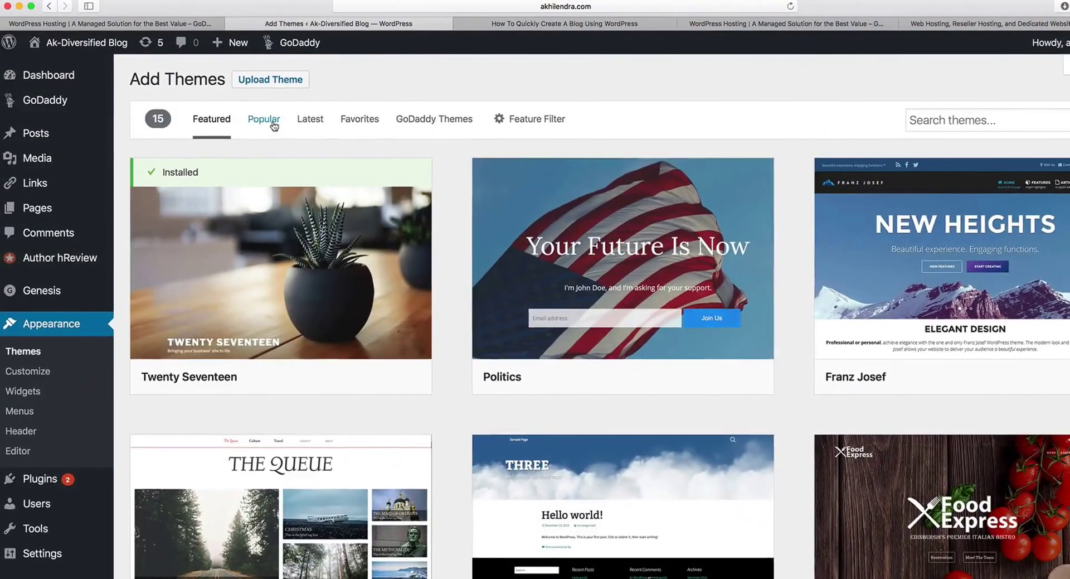
left_click(267, 120)
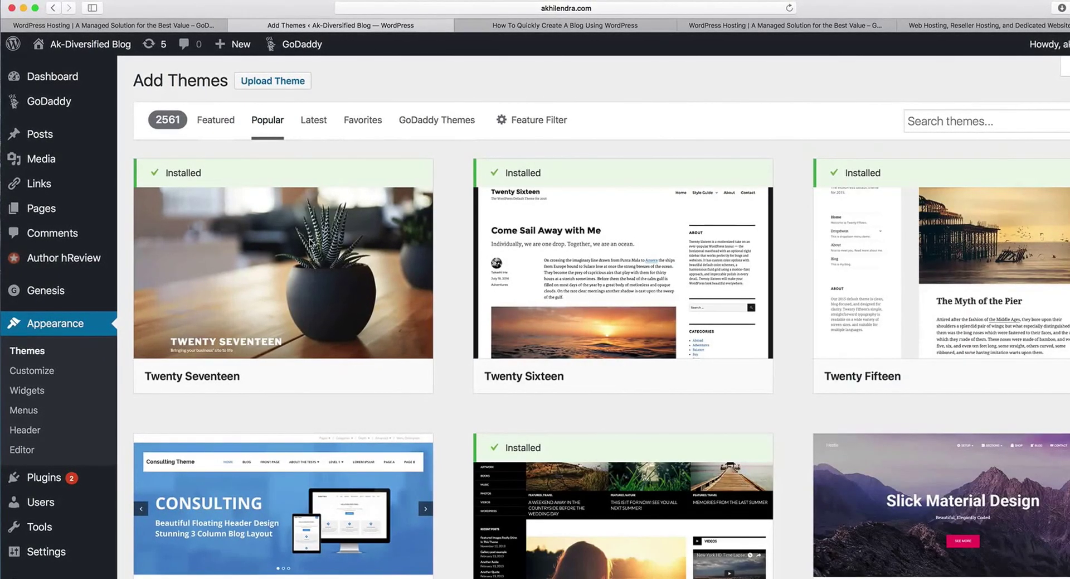
scroll(310, 246, "down", 8)
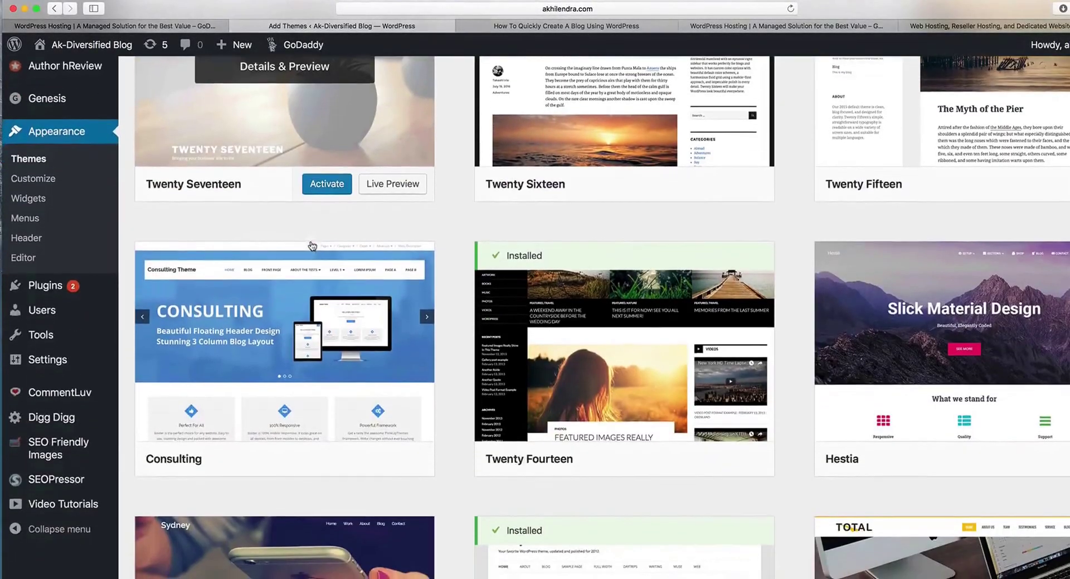
scroll(313, 246, "down", 17)
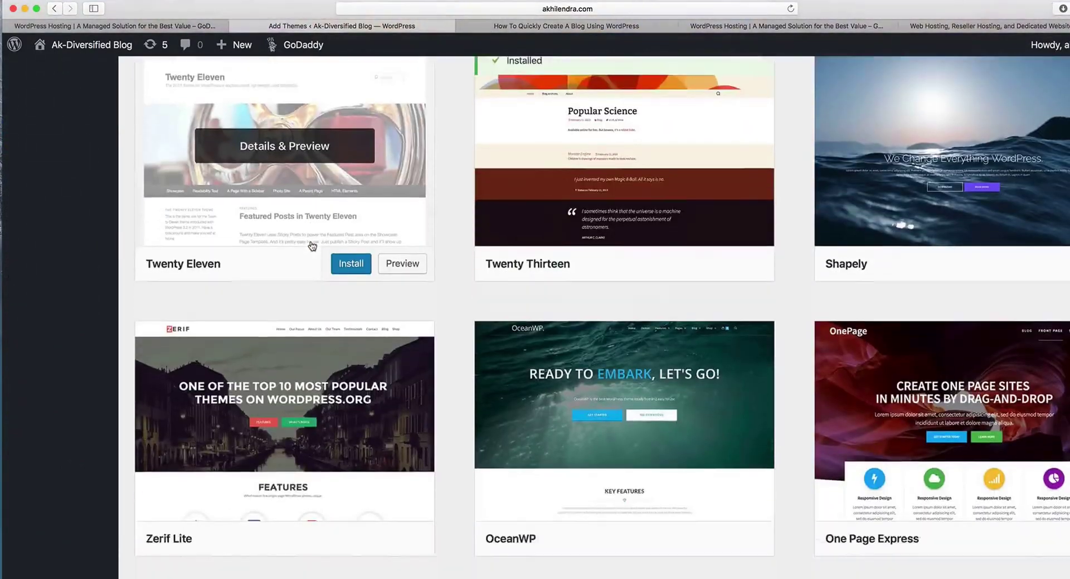
scroll(313, 246, "down", 5)
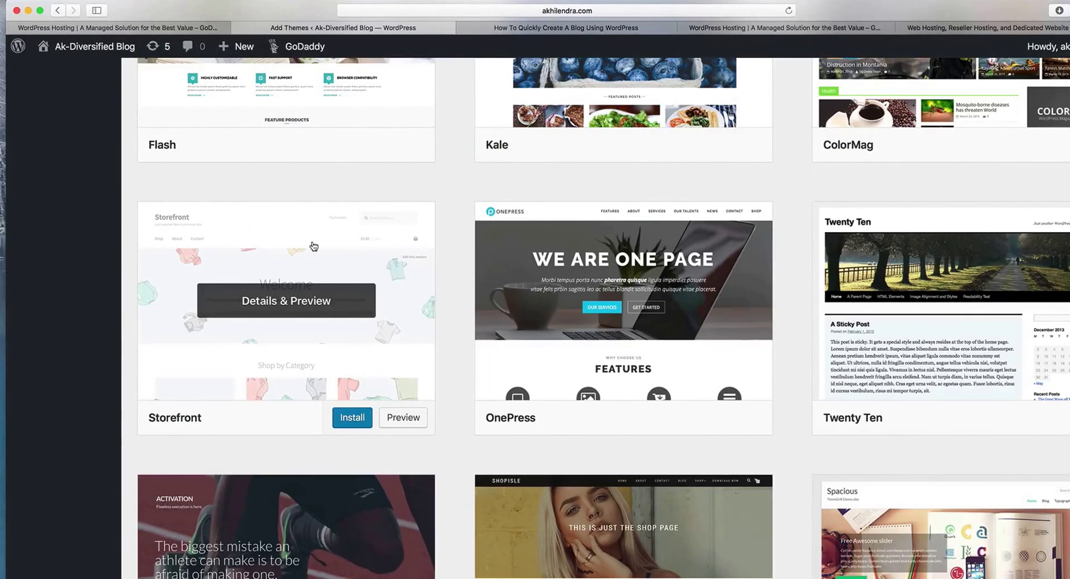
scroll(371, 271, "down", 6)
scroll(372, 271, "down", 3)
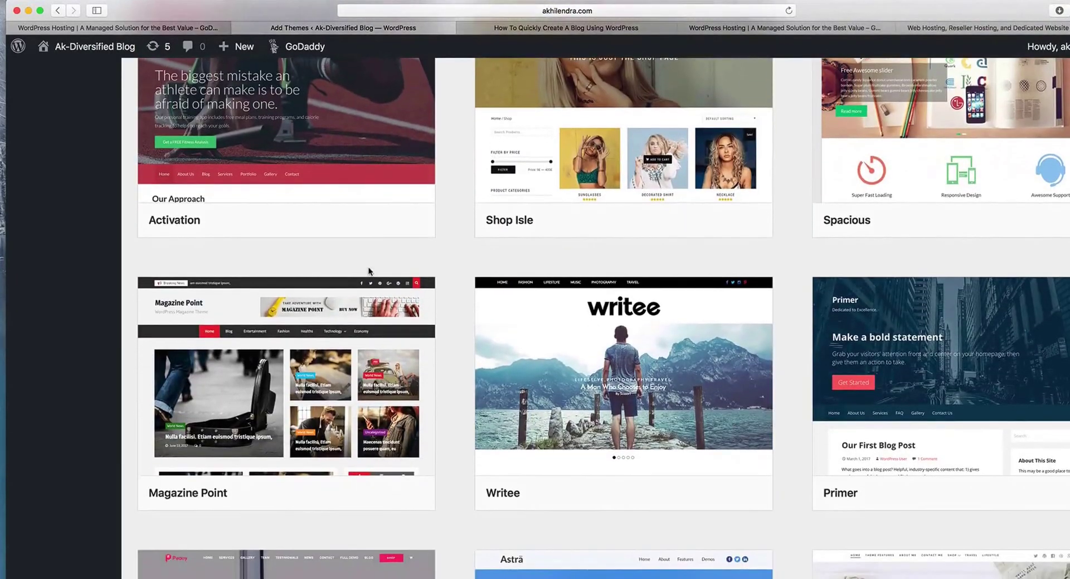
scroll(368, 266, "down", 7)
scroll(369, 268, "up", 20)
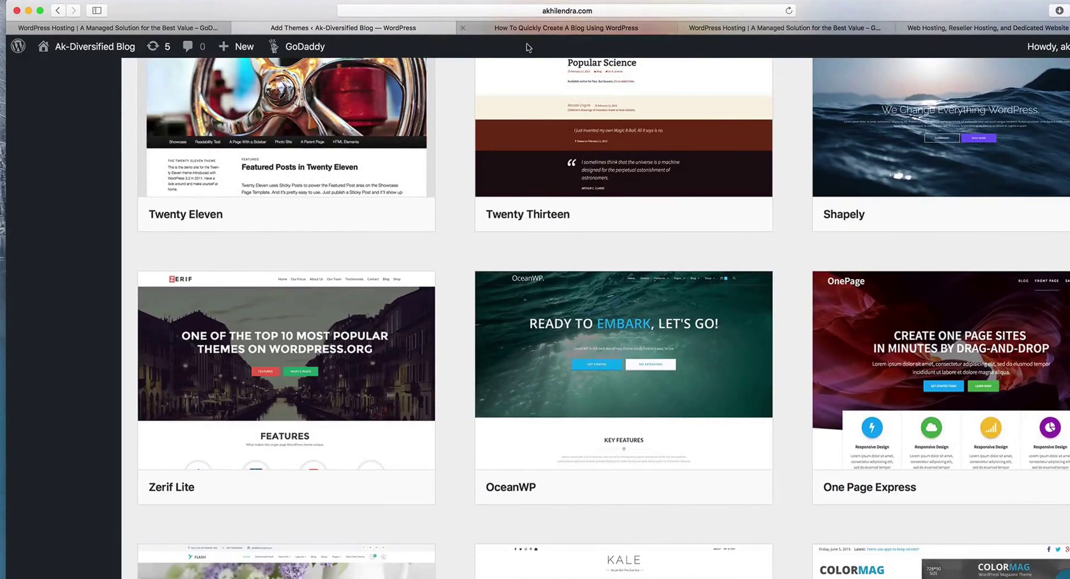
scroll(400, 233, "up", 10)
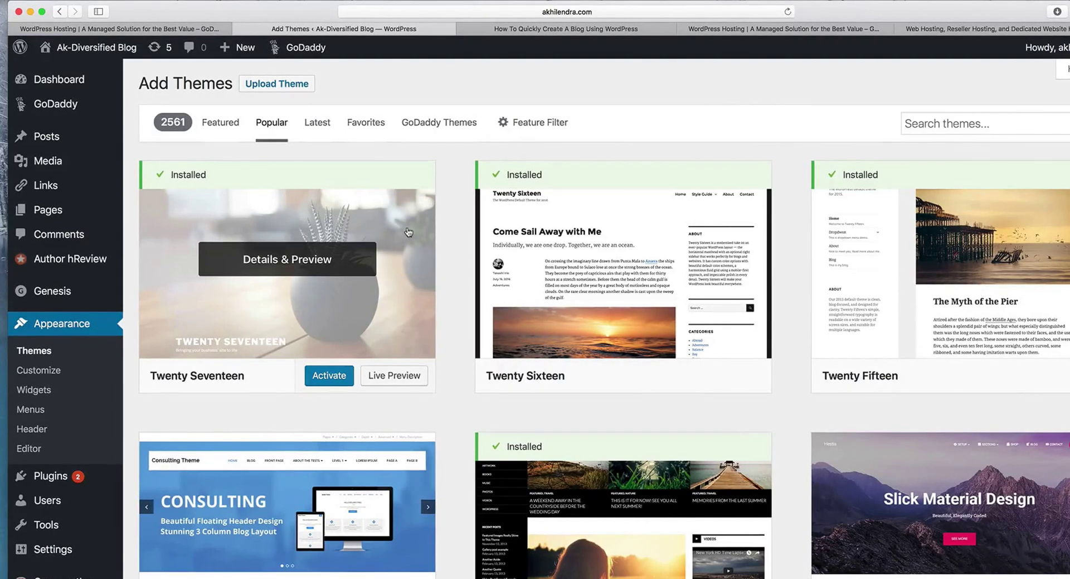
Review the popular themes again, comparing installed ones such as Twenty Seventeen with installable ones such as Sydney, Flash and Storefront
scroll(387, 310, "down", 5)
scroll(387, 311, "down", 8)
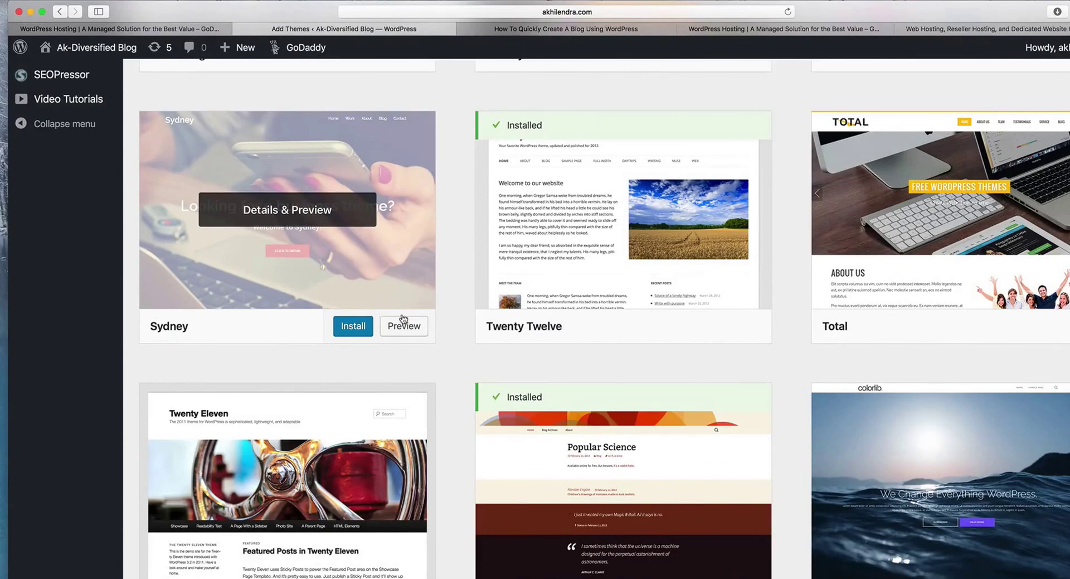
scroll(387, 311, "down", 12)
scroll(403, 318, "down", 14)
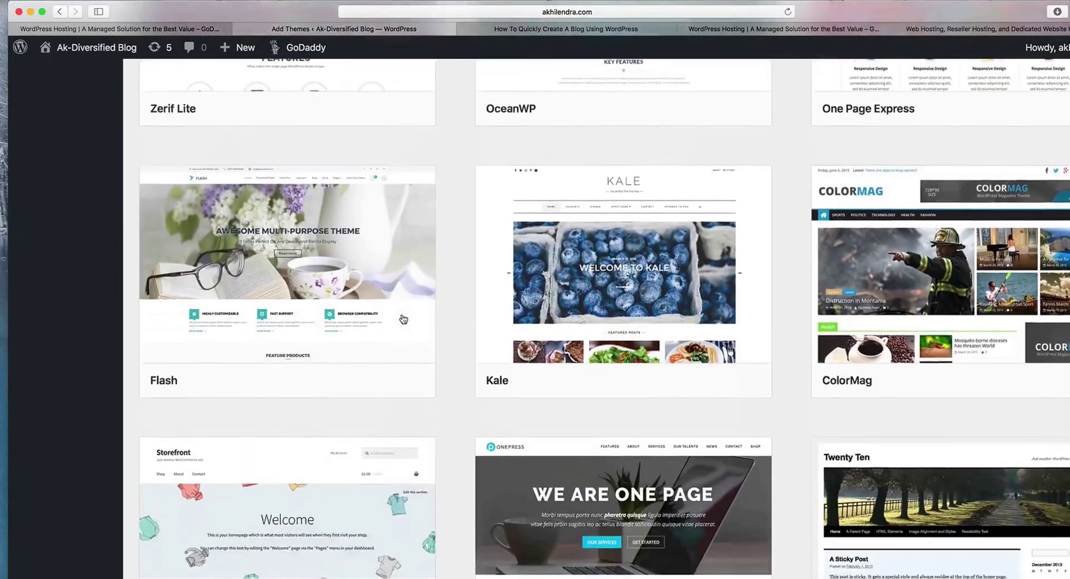
scroll(402, 318, "up", 12)
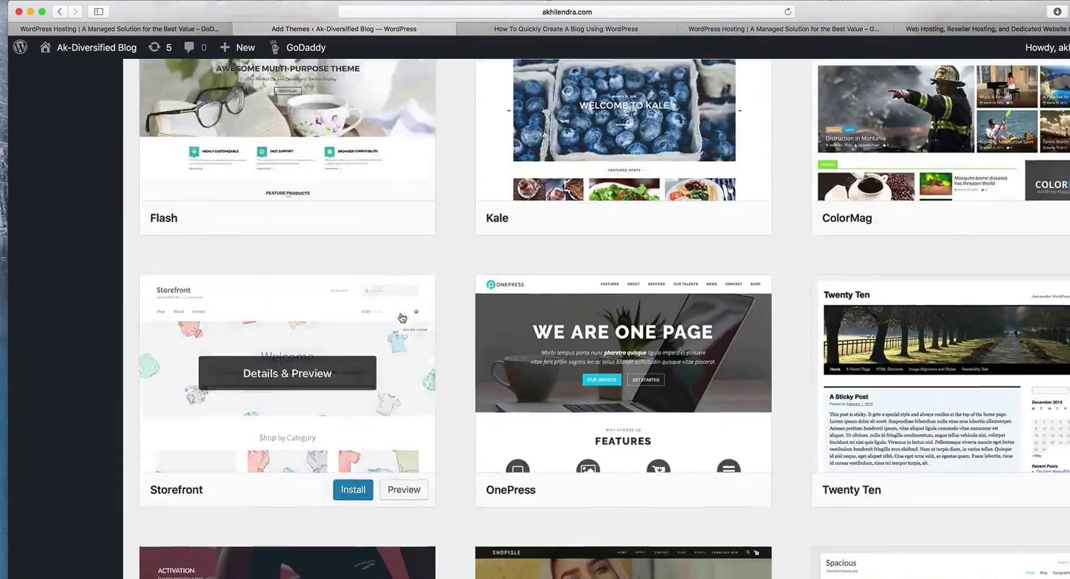
scroll(401, 317, "up", 20)
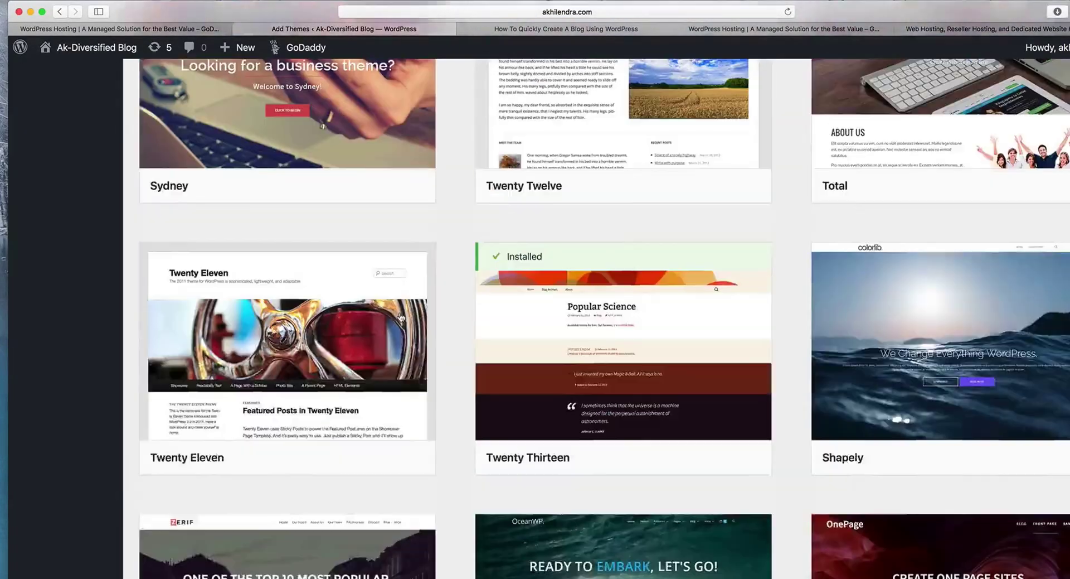
scroll(401, 316, "up", 8)
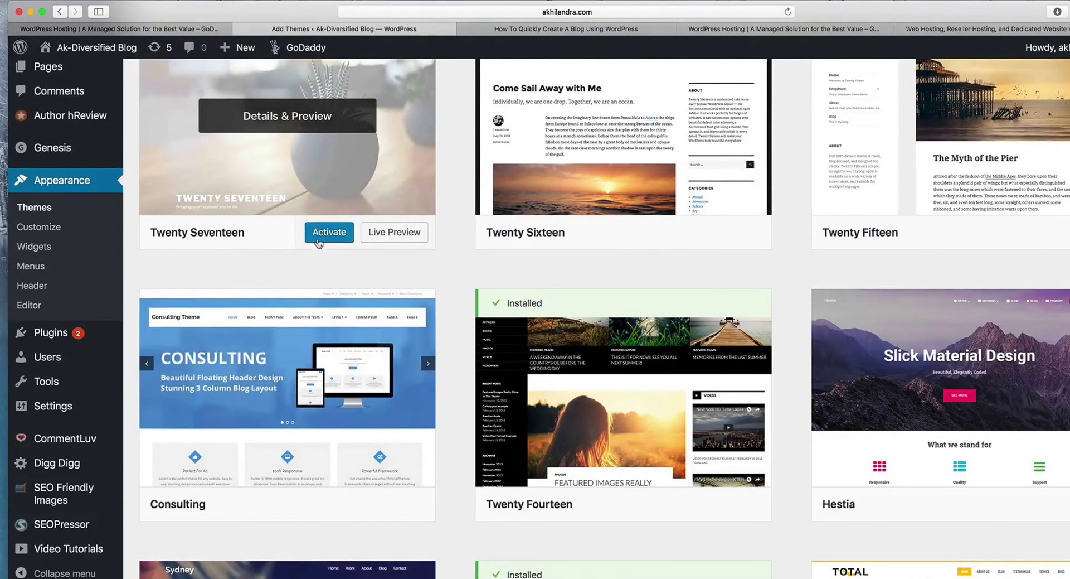
scroll(326, 208, "down", 3)
scroll(326, 203, "down", 2)
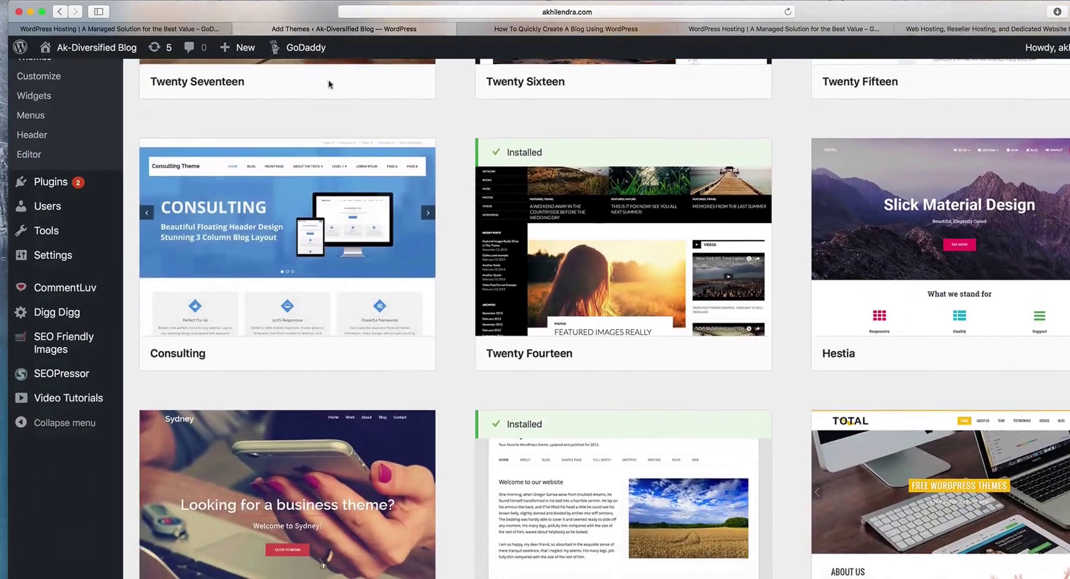
On the public blog creation page, highlight the recommended plugin list from Commentluv to P3 Plugin Performance Profiler
left_click(588, 31)
scroll(223, 290, "down", 12)
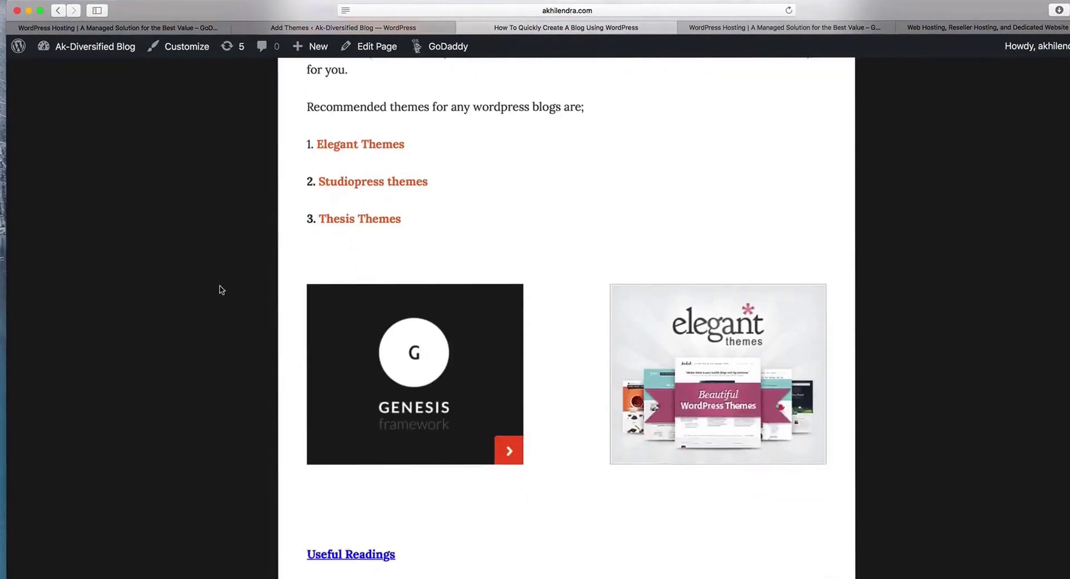
scroll(222, 290, "down", 5)
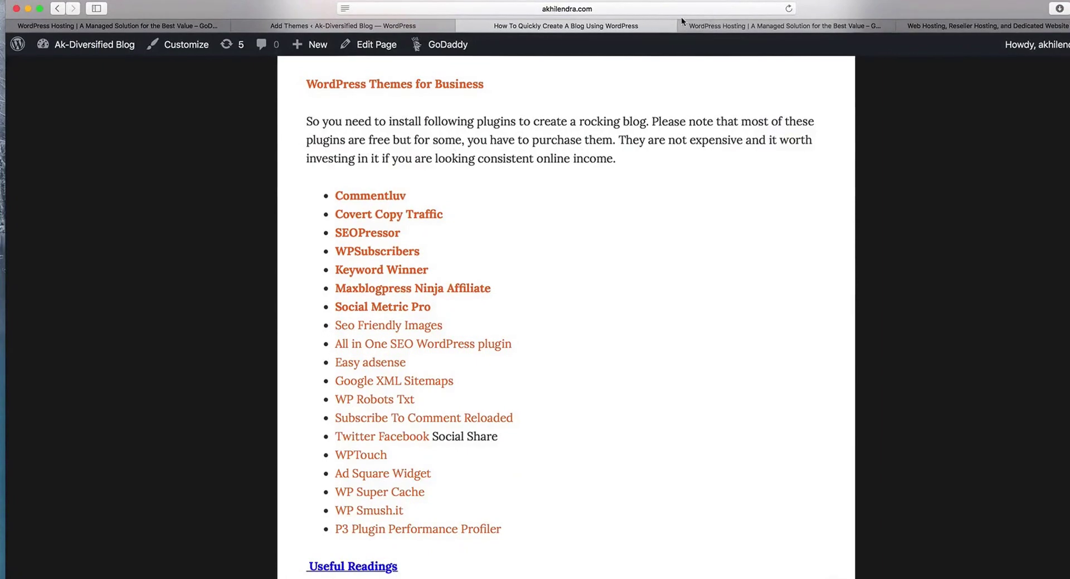
left_click(694, 8)
left_click(685, 308)
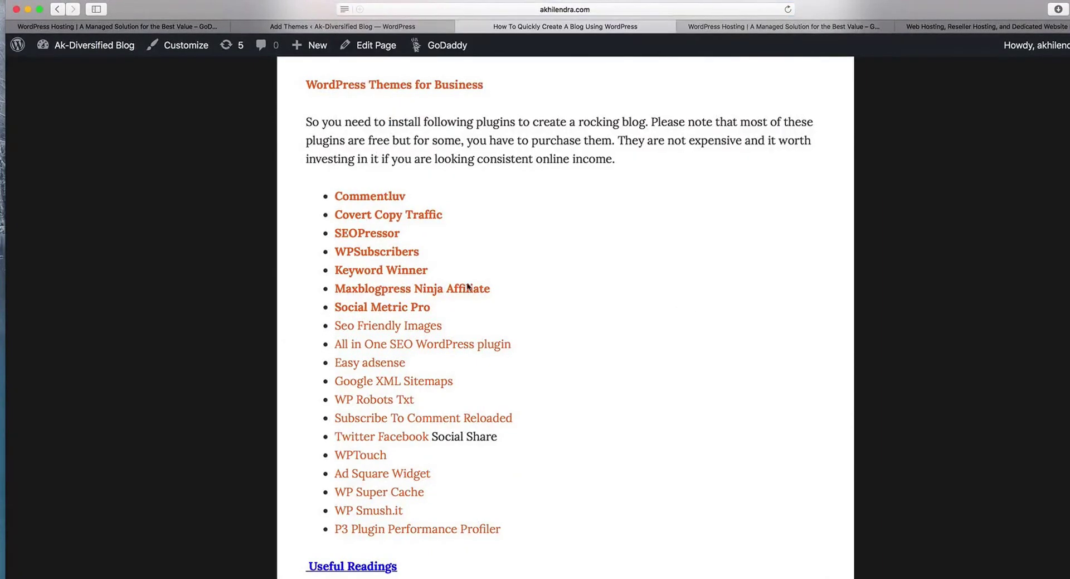
left_click_drag(514, 522, 299, 189)
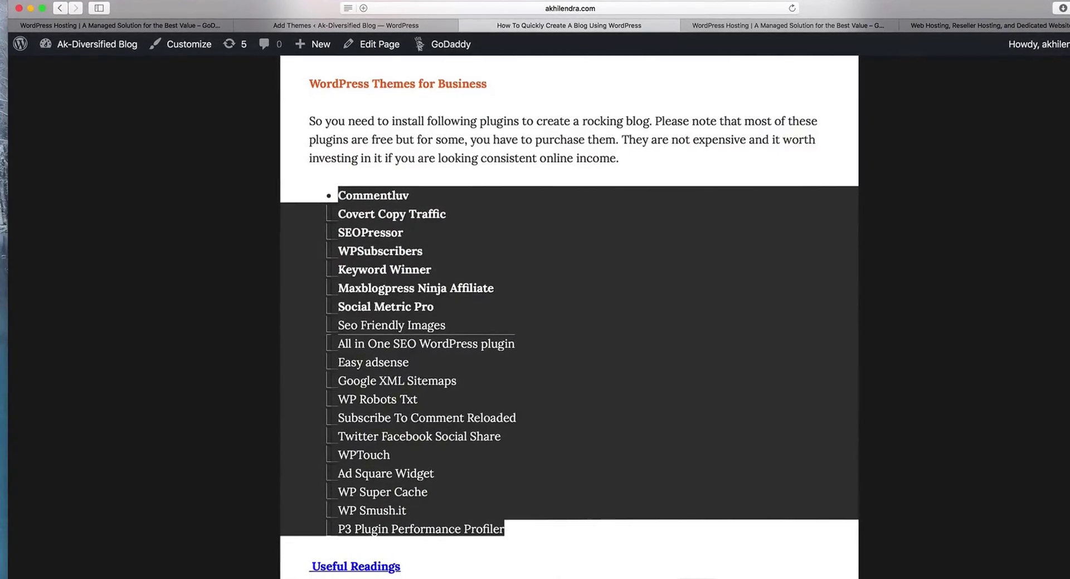
Return to the WordPress admin and view the installed plugins, followed by the page for adding new plugins
left_click(340, 14)
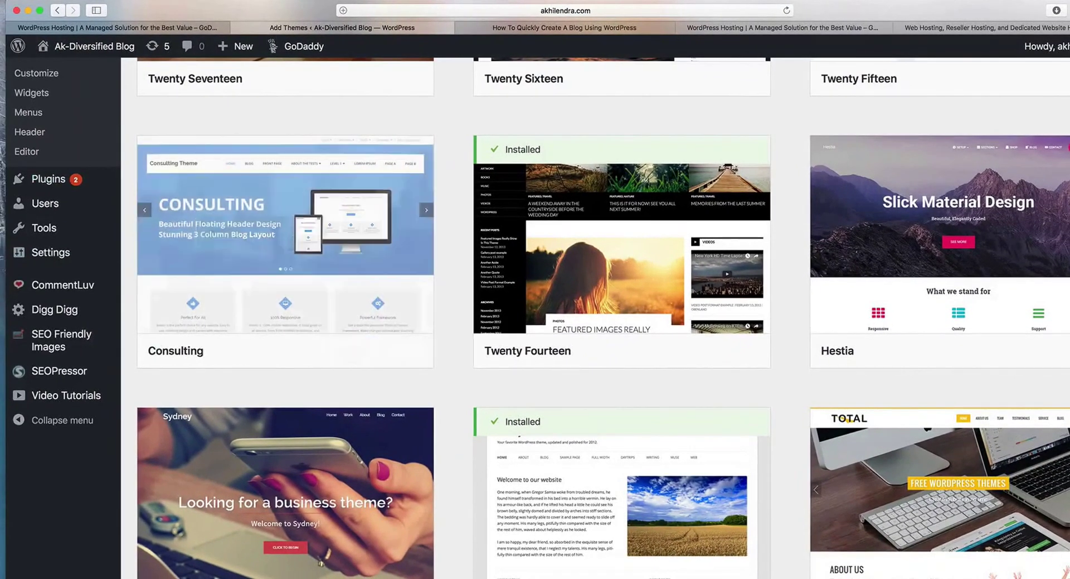
mouse_move(102, 218)
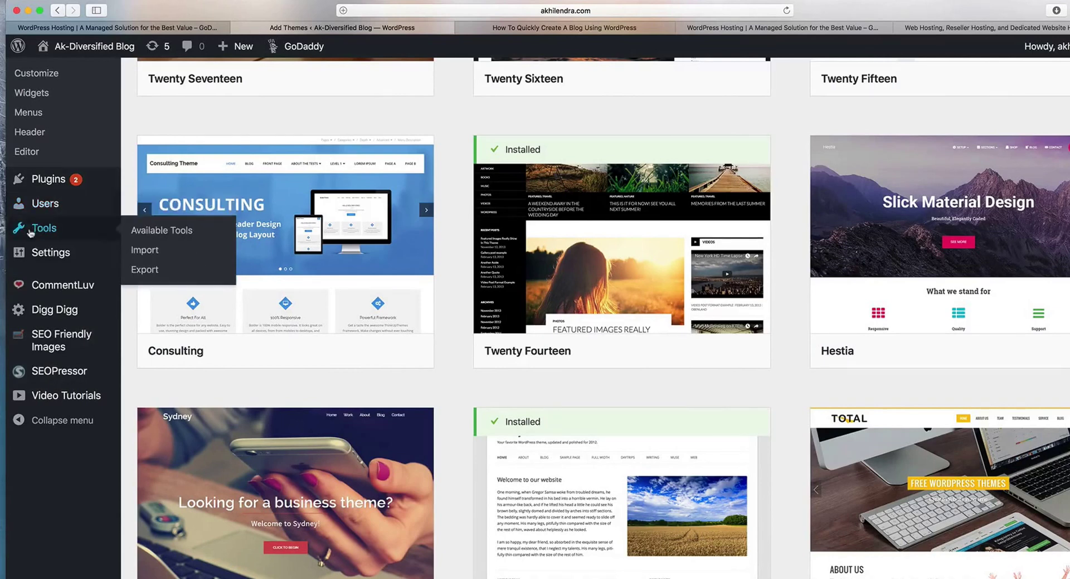
mouse_move(63, 246)
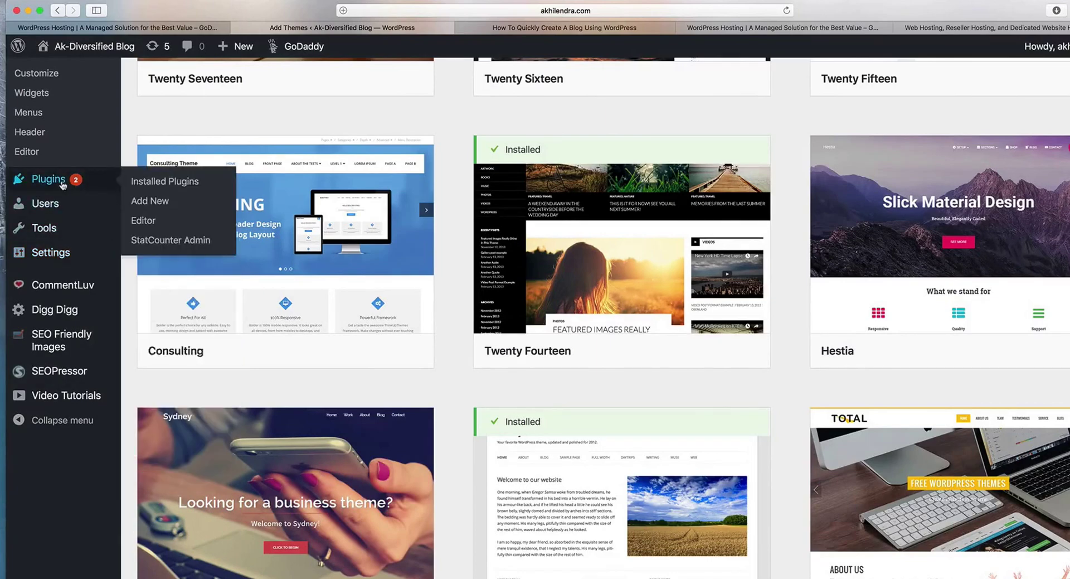
left_click(34, 182)
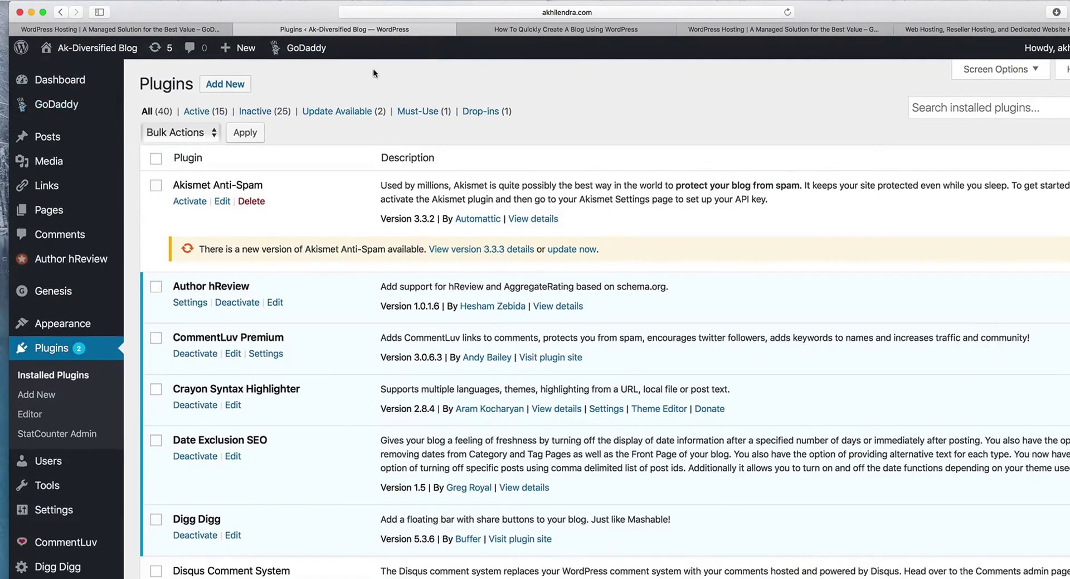
left_click(229, 87)
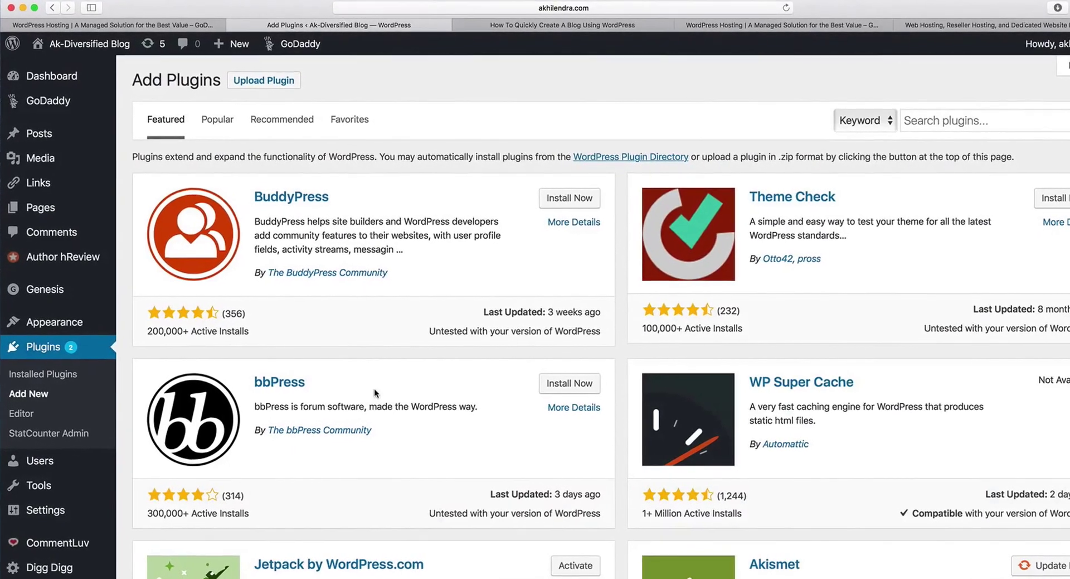
Back on the public page, highlight Easy adsense and Google XML Sitemaps in the recommended plugins, and return to the page's beginning
left_click(555, 22)
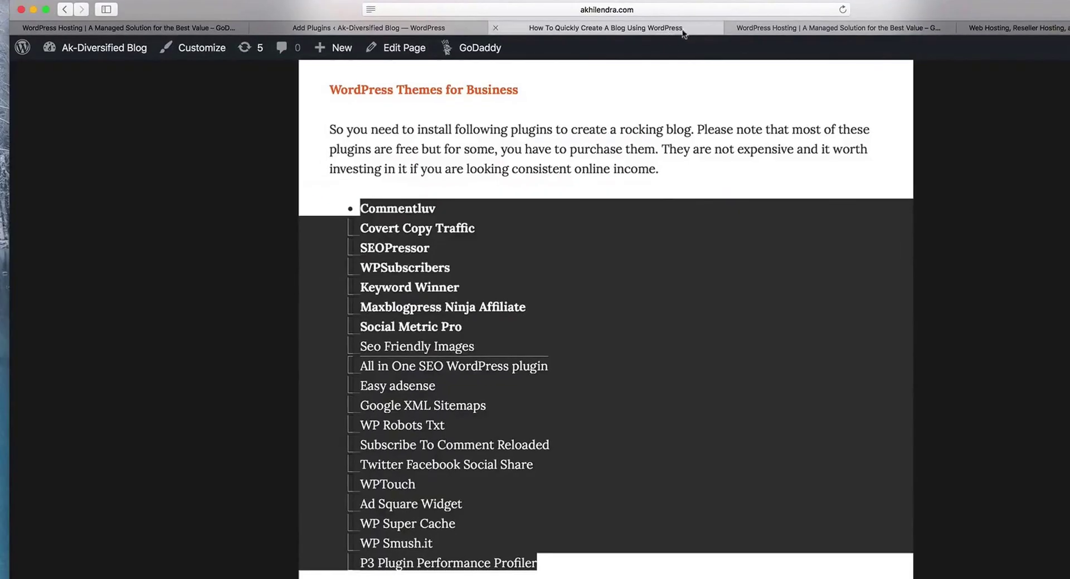
left_click(690, 149)
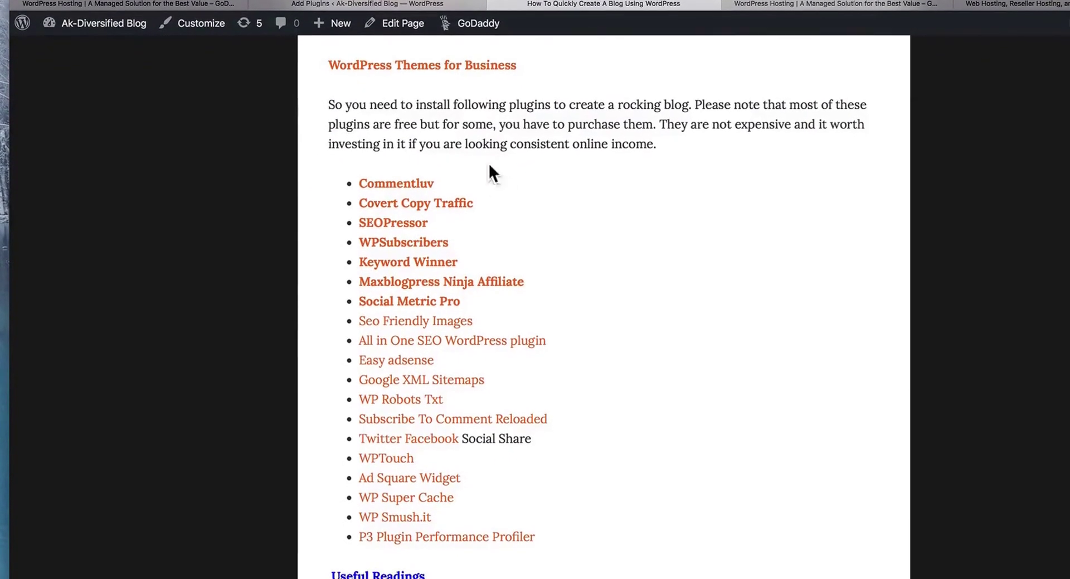
scroll(525, 258, "down", 2)
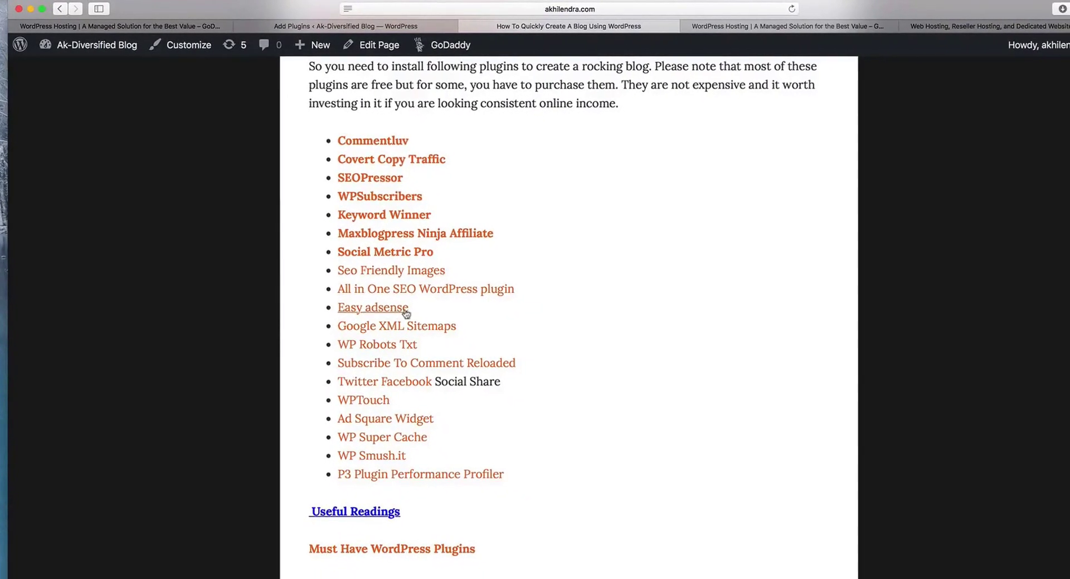
left_click_drag(420, 307, 324, 310)
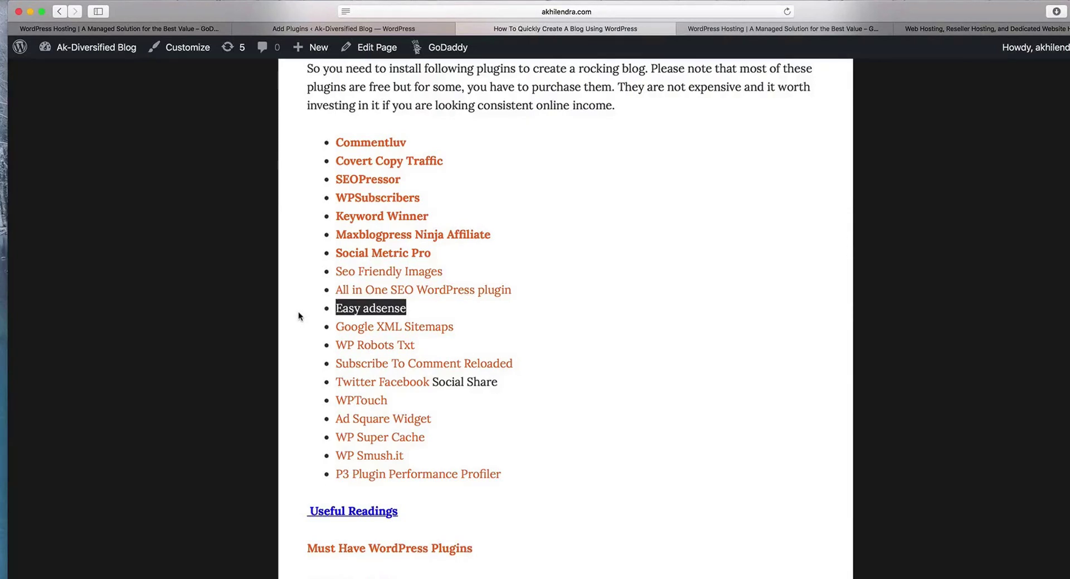
left_click_drag(476, 332, 334, 327)
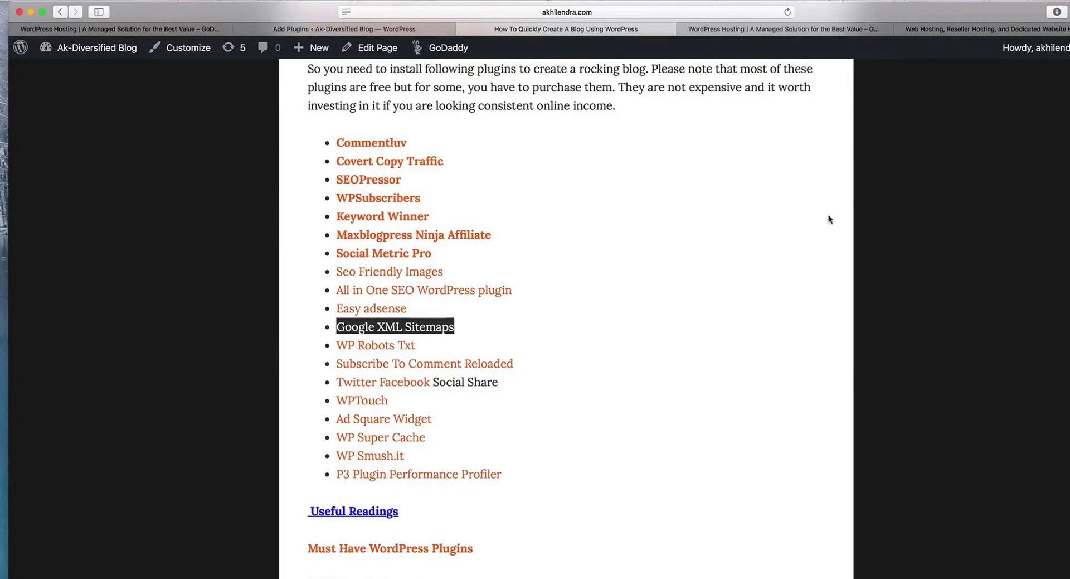
scroll(829, 216, "up", 5)
scroll(419, 357, "up", 10)
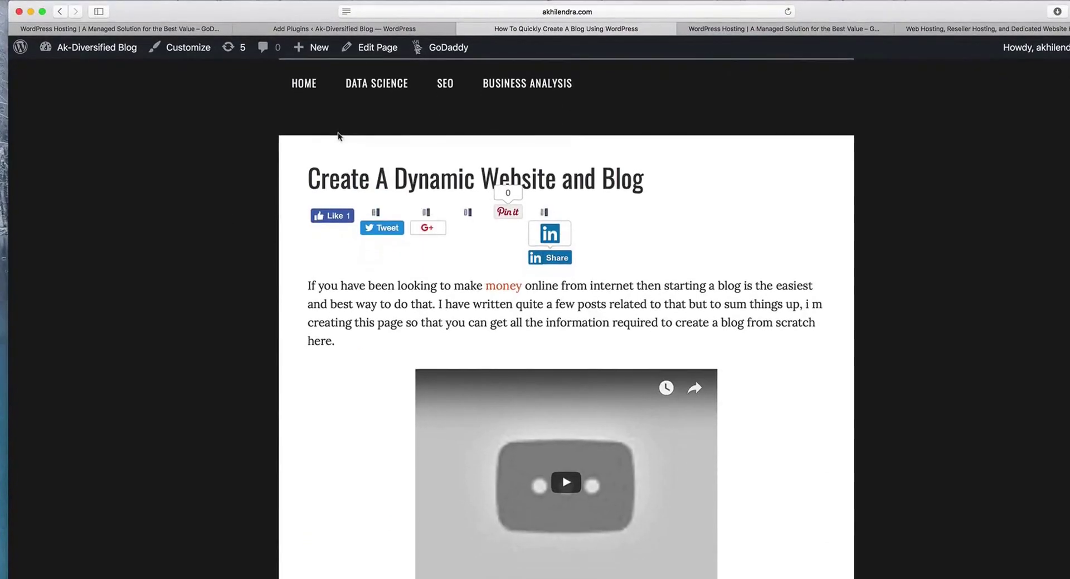
Open the public blog's SEO category and look through the SEO Guide for Better Website Optimization post
left_click(439, 88)
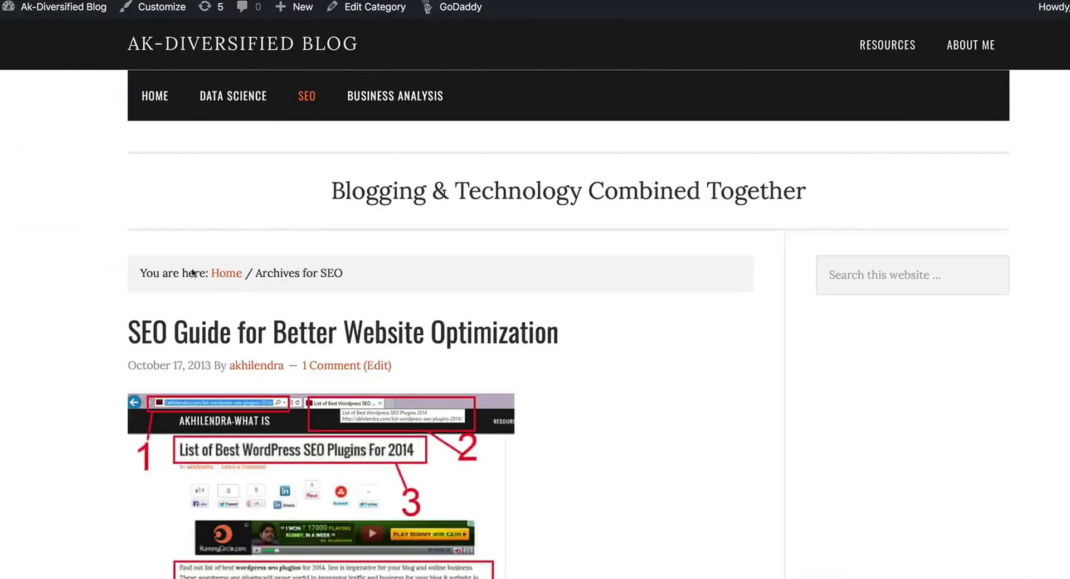
scroll(193, 273, "down", 7)
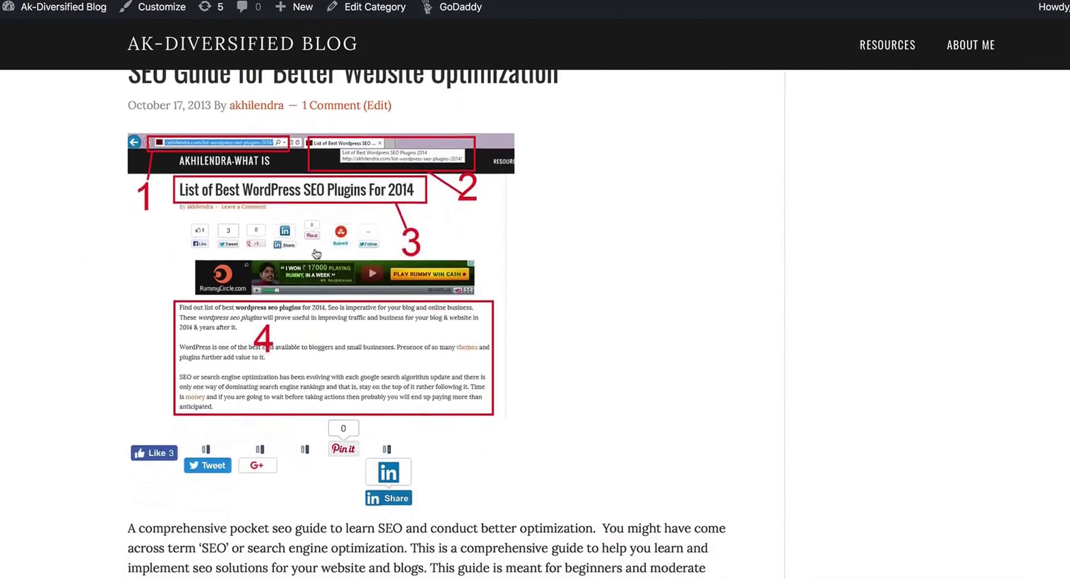
scroll(161, 295, "down", 13)
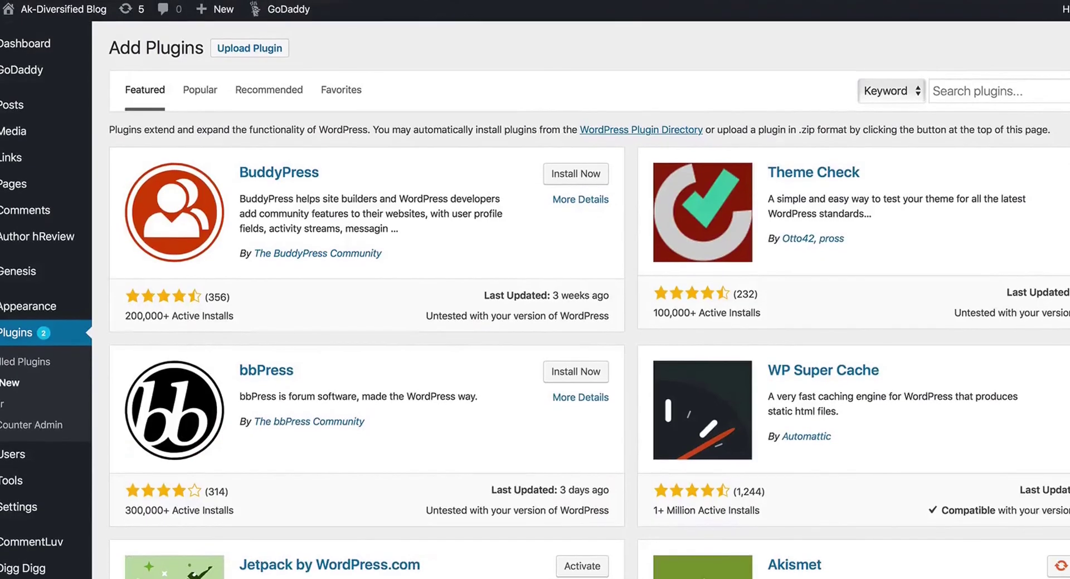
Back in the WordPress admin, review the featured plugins and popular tags on the page for adding plugins
scroll(256, 410, "down", 3)
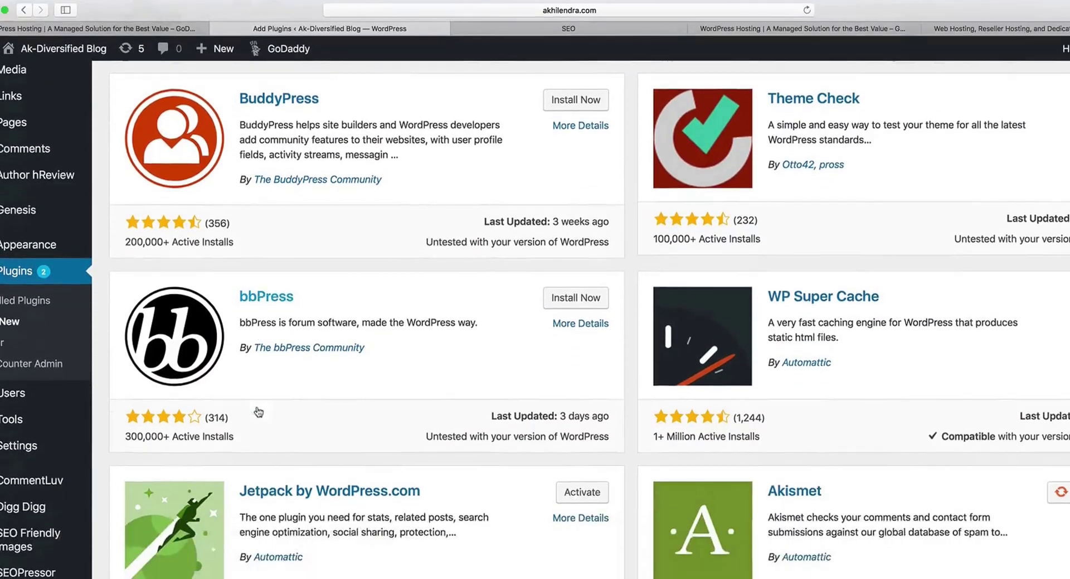
scroll(315, 380, "down", 3)
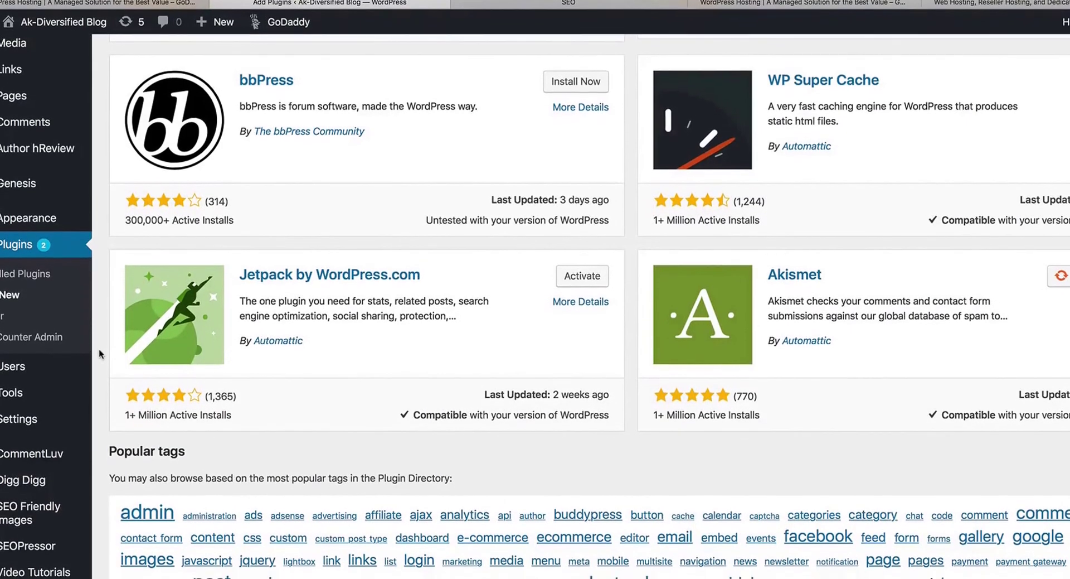
scroll(325, 363, "up", 5)
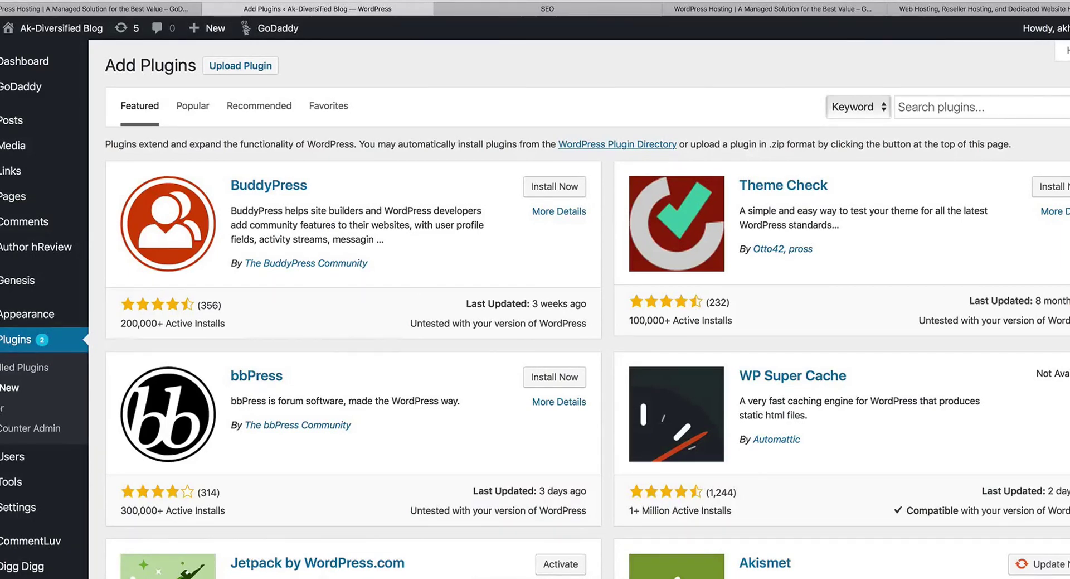
left_click(947, 0)
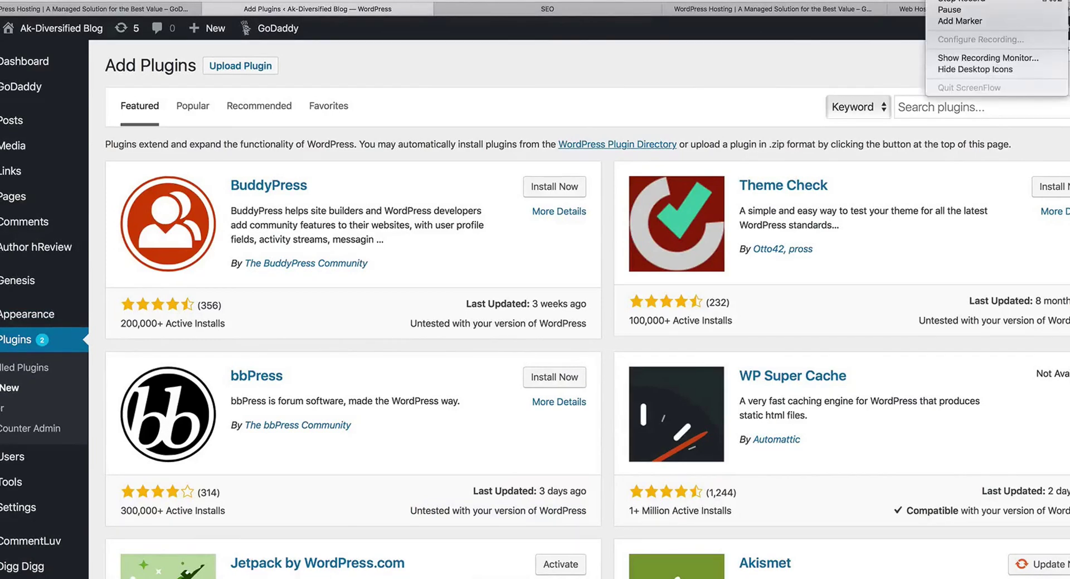